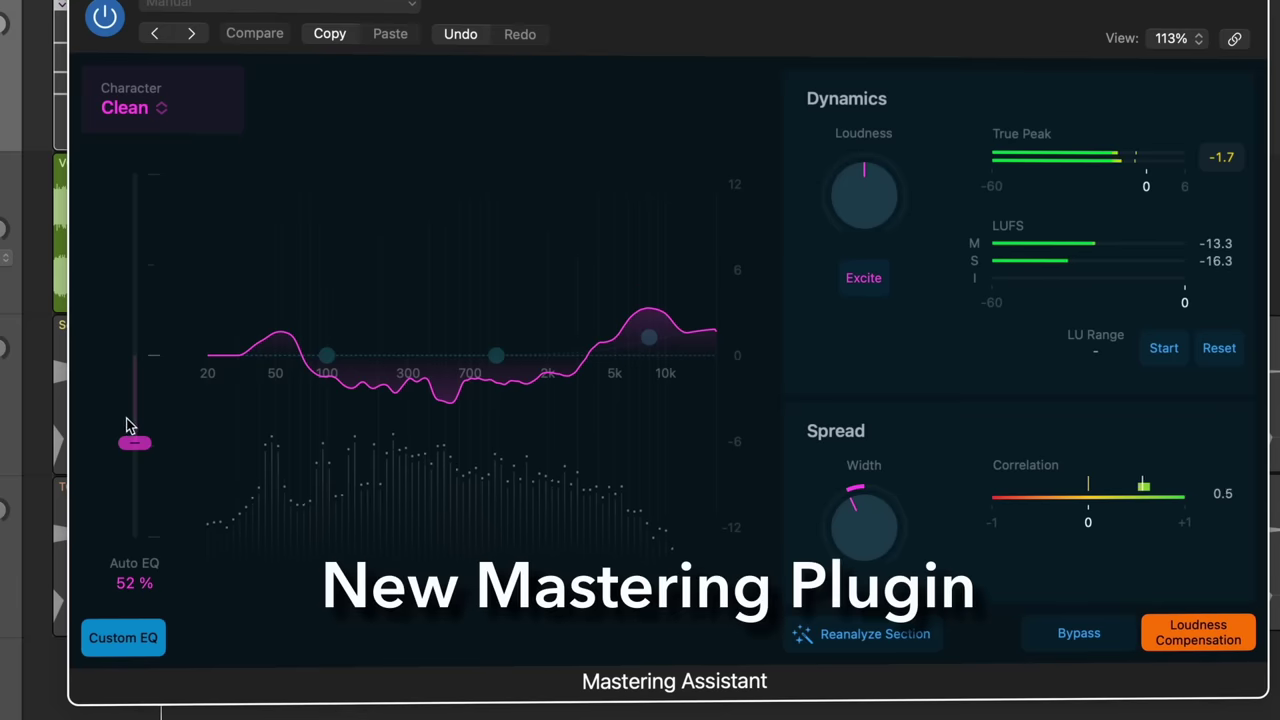
Raise the mastering Auto EQ to 200%, and try the beat-4 slice on beat 2 before returning it
left_click_drag(131, 434, 150, 45)
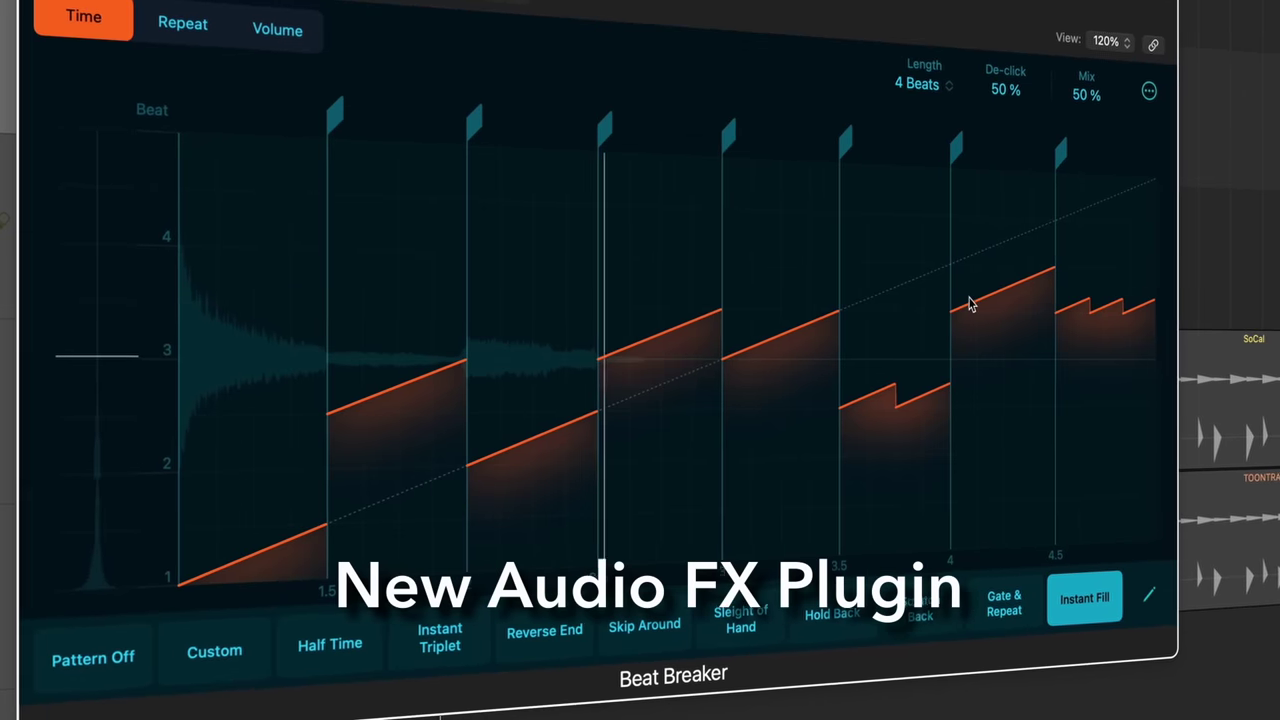
left_click_drag(930, 310, 932, 462)
left_click_drag(1018, 470, 1015, 262)
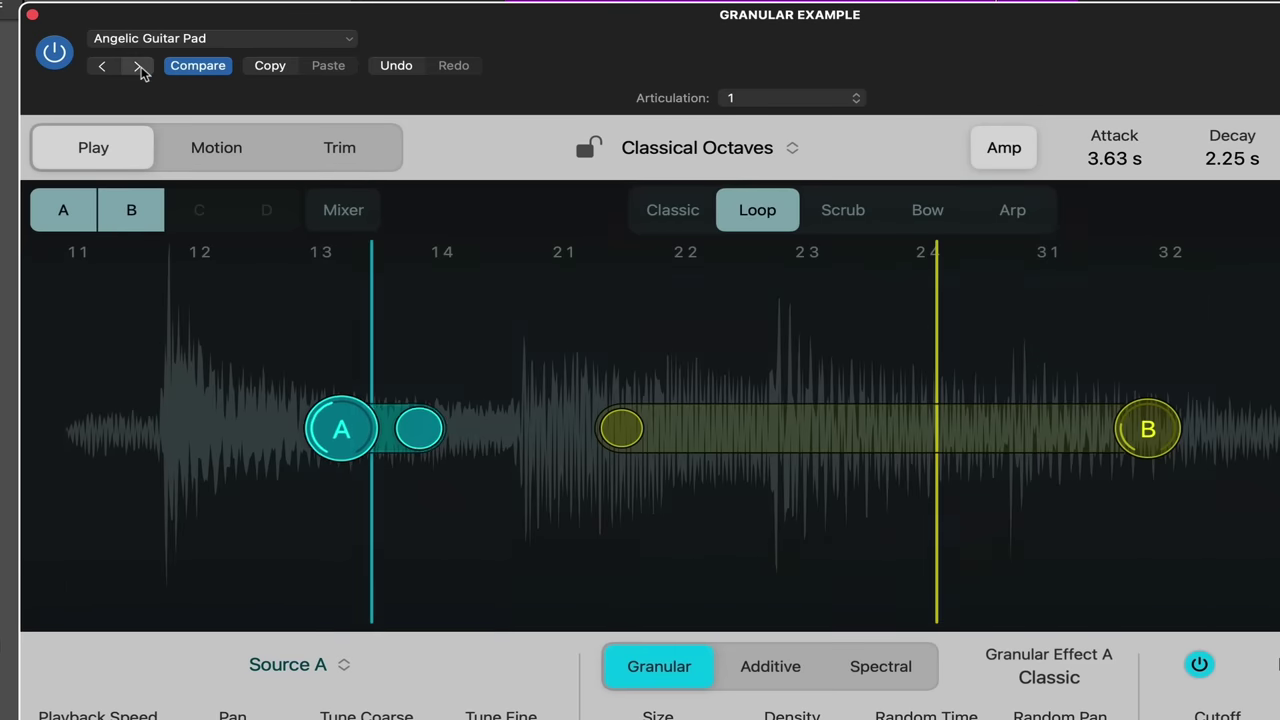
Load the Animated Sparks preset and raise Sustain to 68.00%
left_click(139, 66)
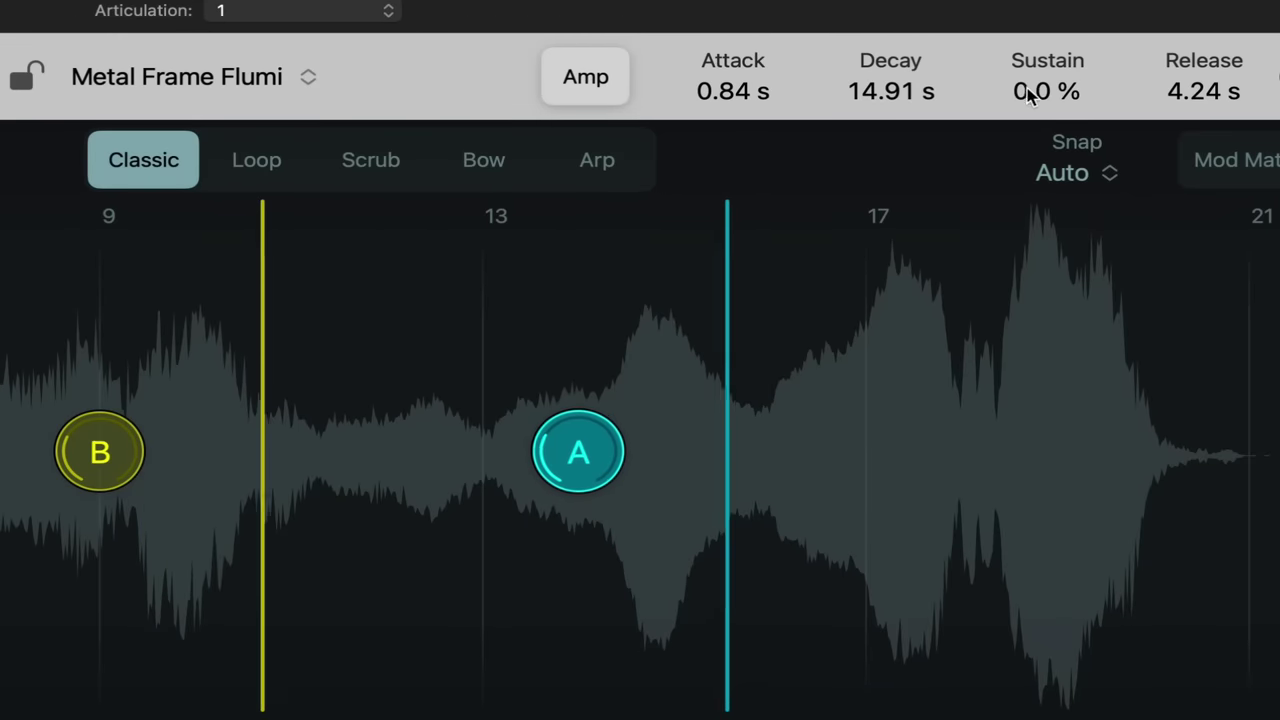
left_click_drag(1030, 92, 1120, 0)
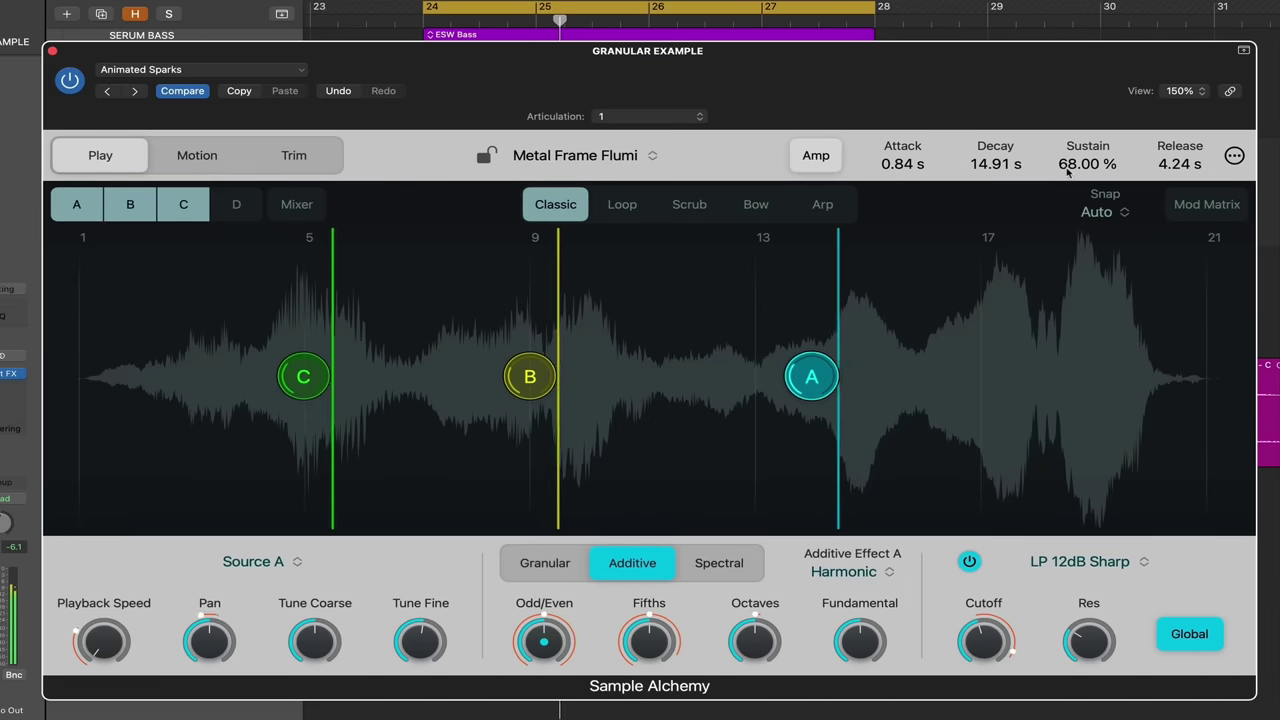
Step forward from Animated Sparks to the Anxious Strings preset
left_click(135, 92)
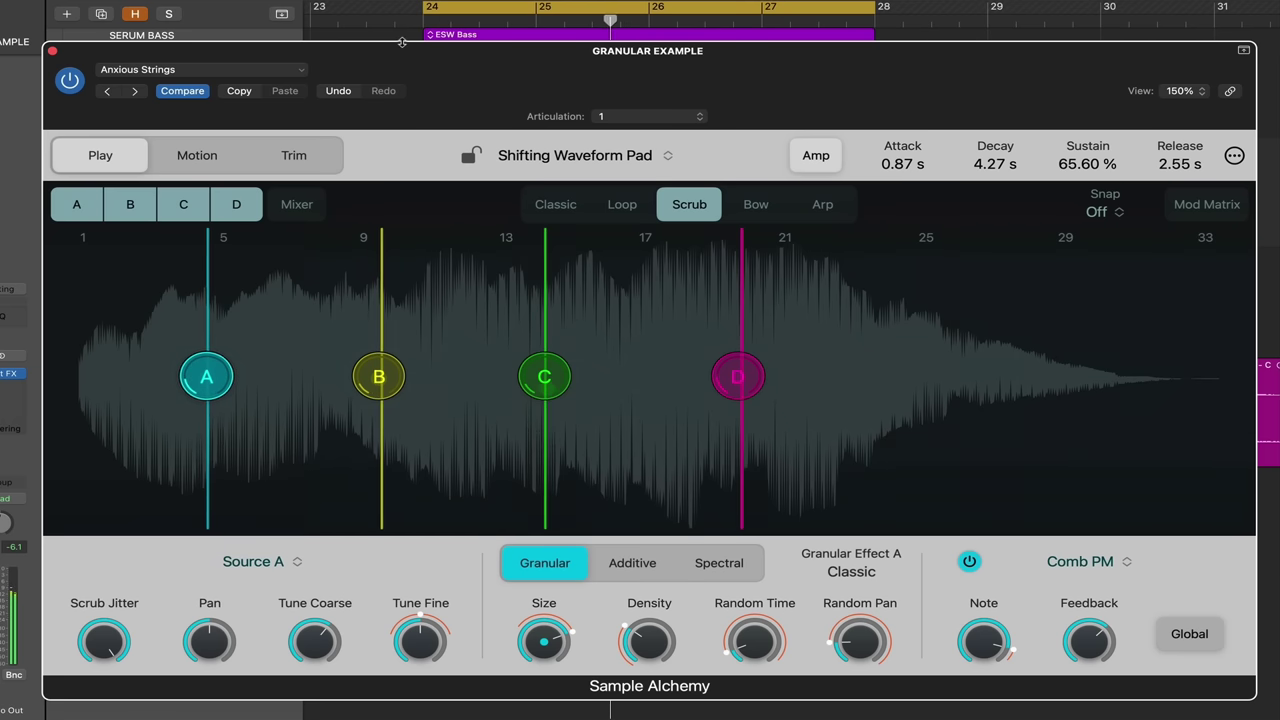
Load Classic Strings from the Pad category and close the sound pack browser
key("ctrl+m")
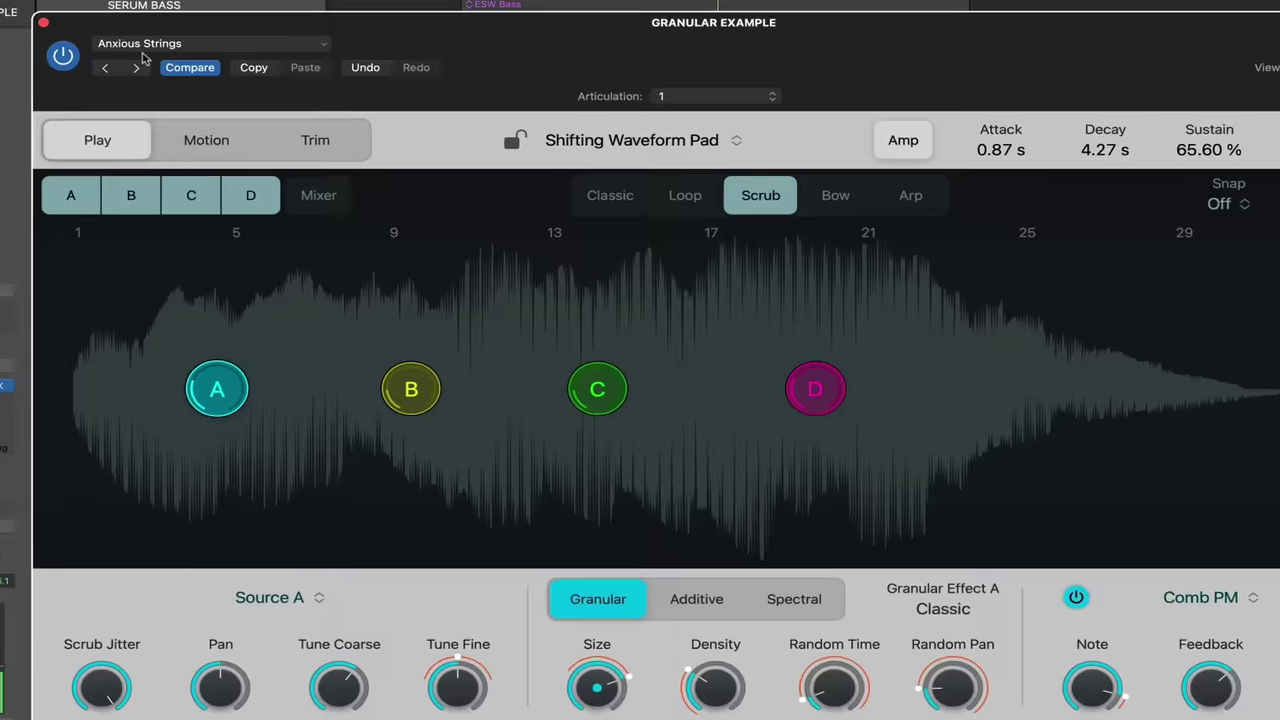
left_click(140, 69)
mouse_move(240, 410)
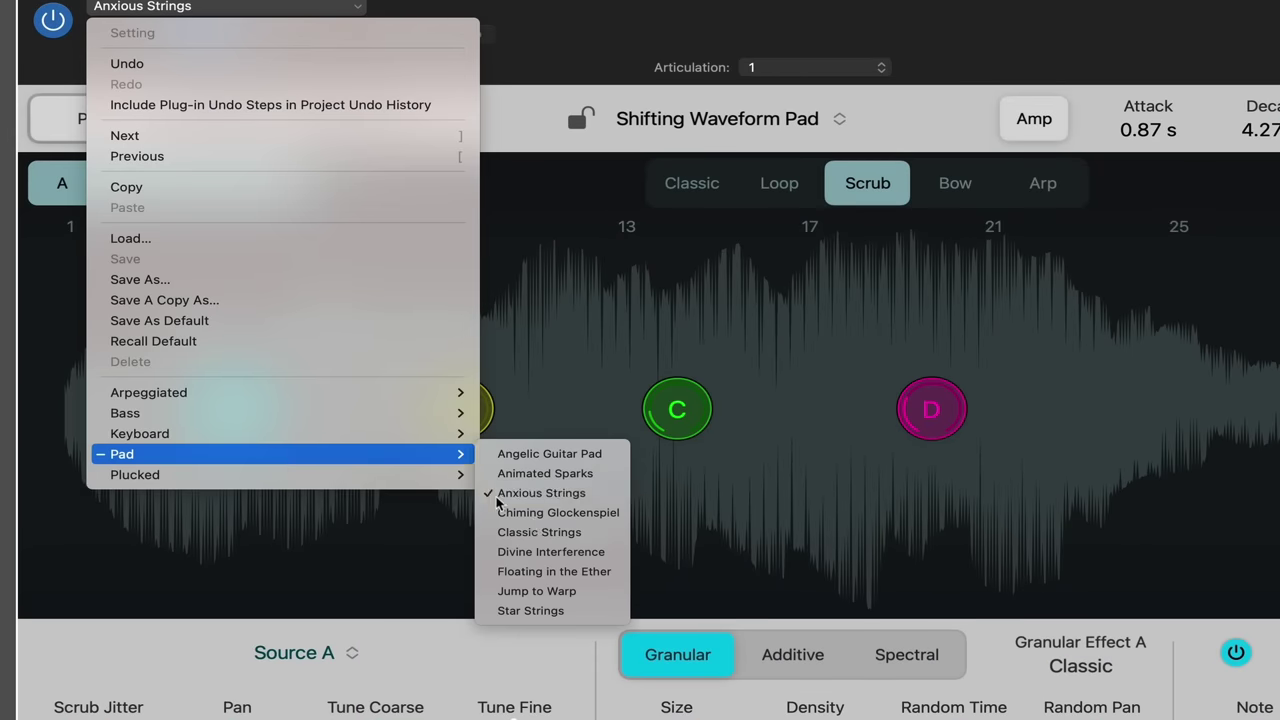
key("Escape")
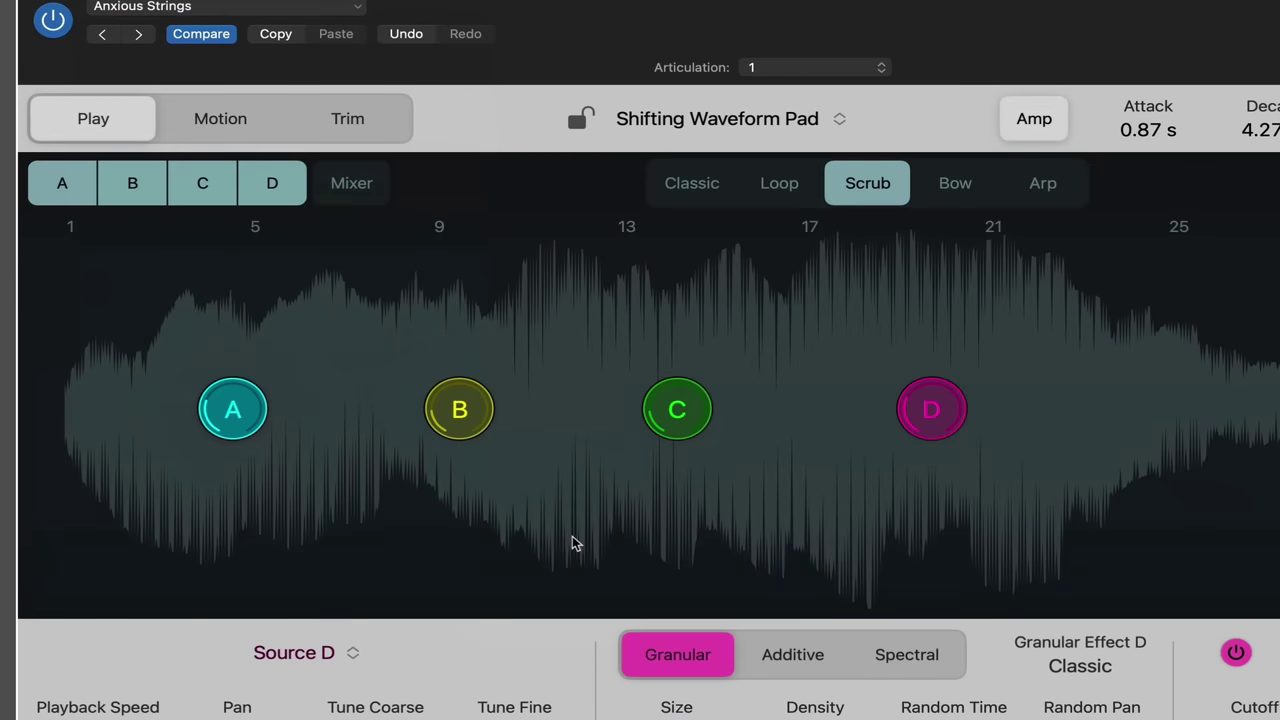
left_click(684, 116)
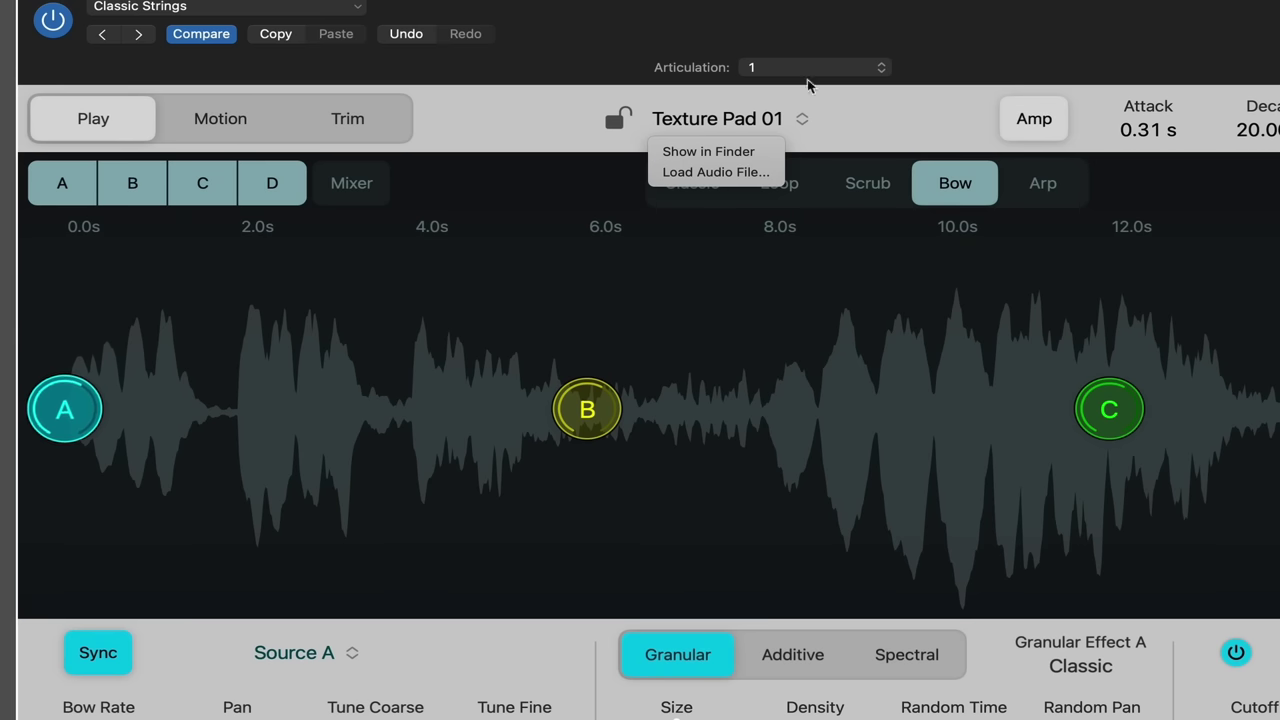
left_click(912, 37)
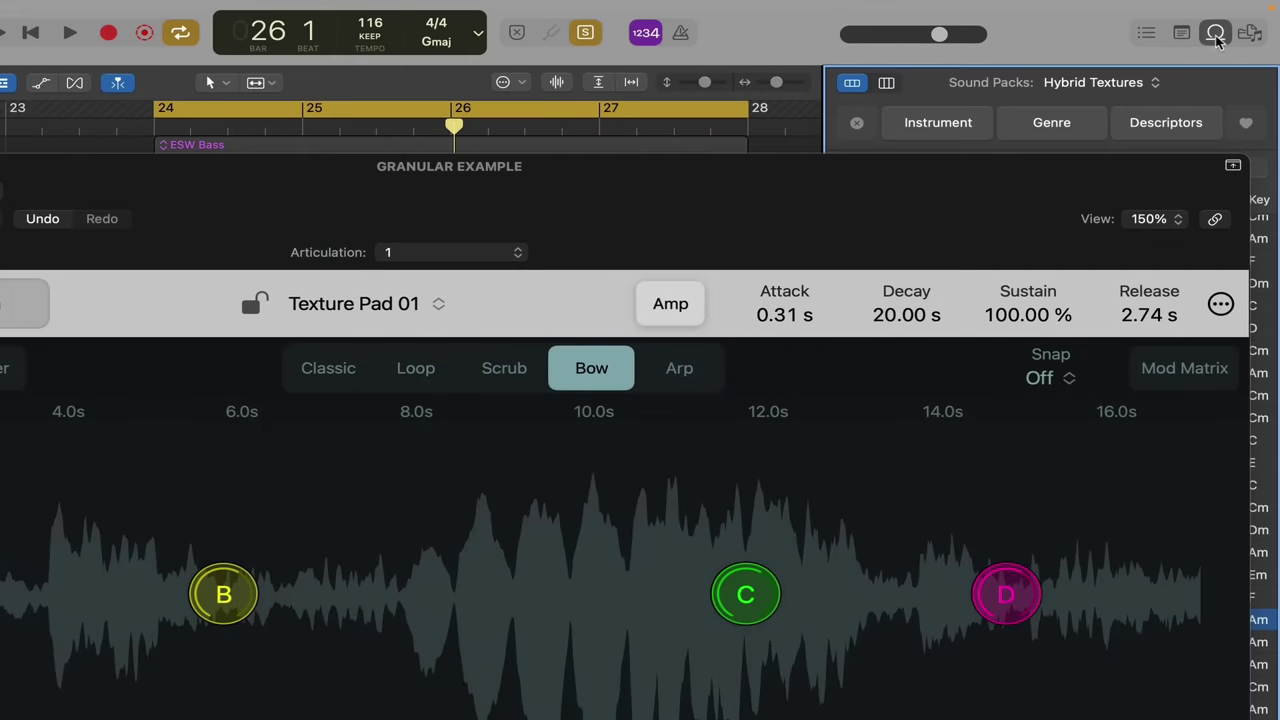
left_click(1215, 34)
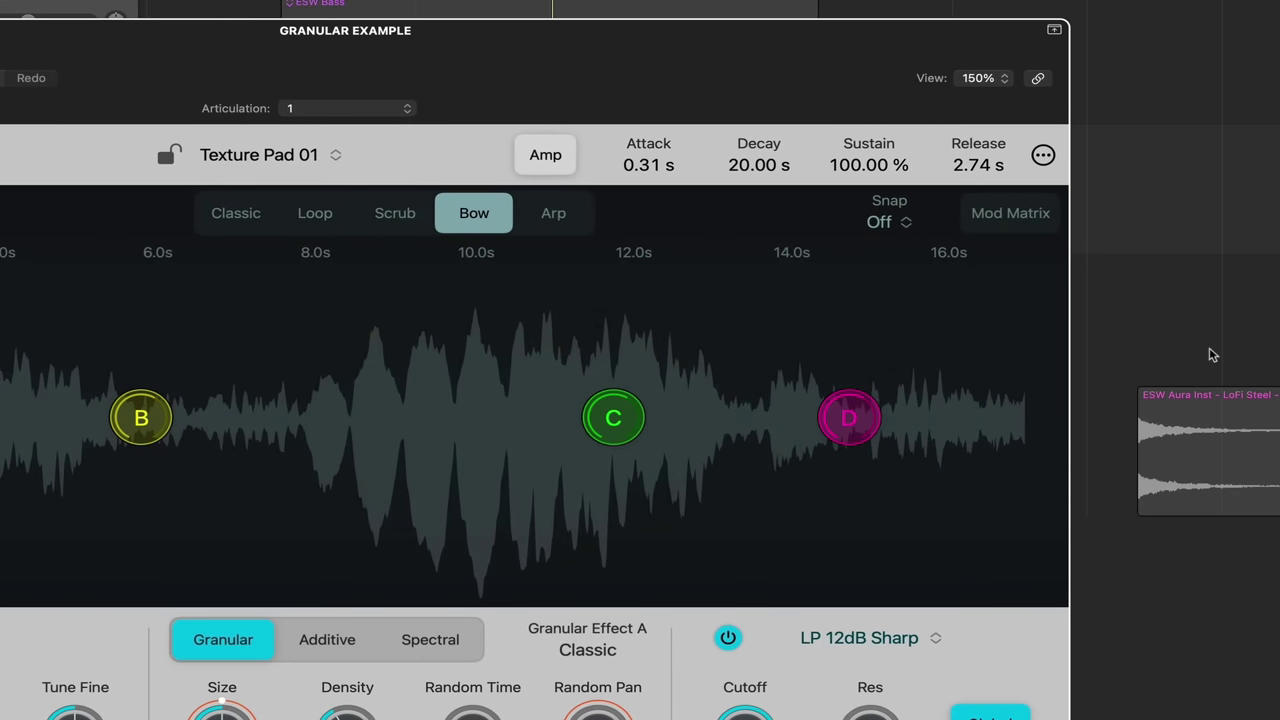
Load the LoFi Steel region's audio, ESW Aura Inst - LoFi Steel - C, as the sample
left_click(1207, 505)
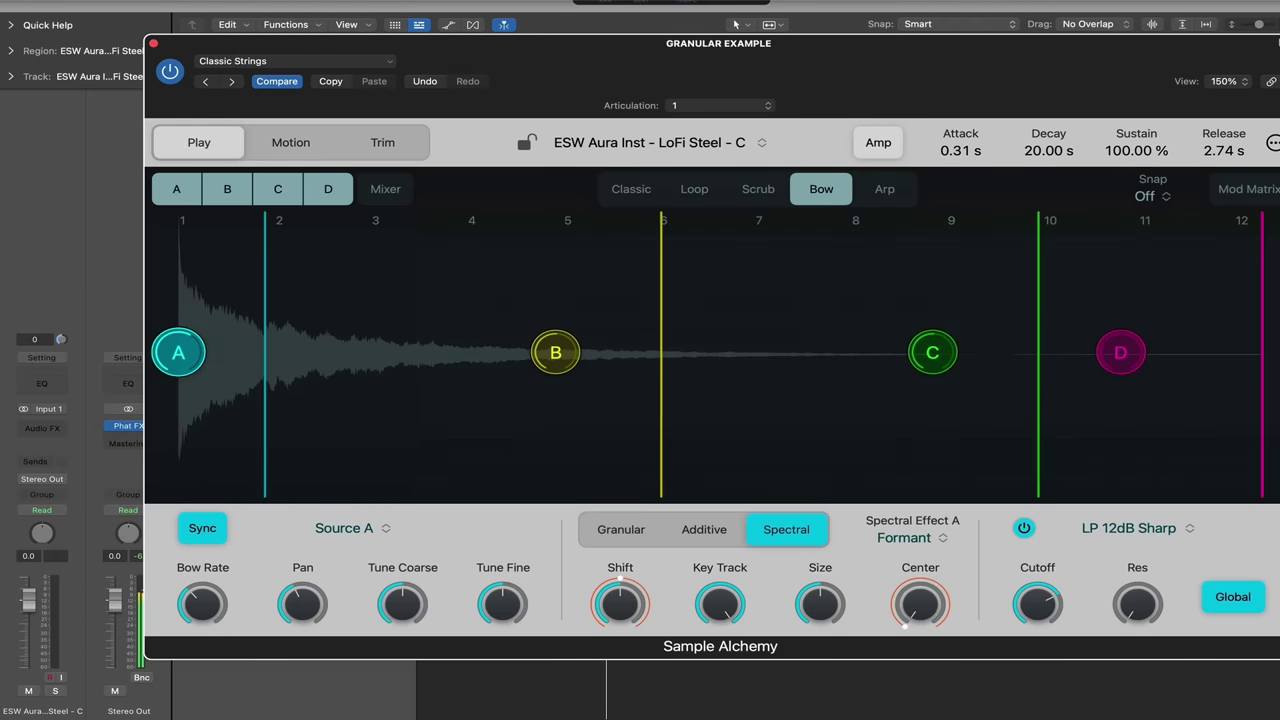
left_click(1080, 3)
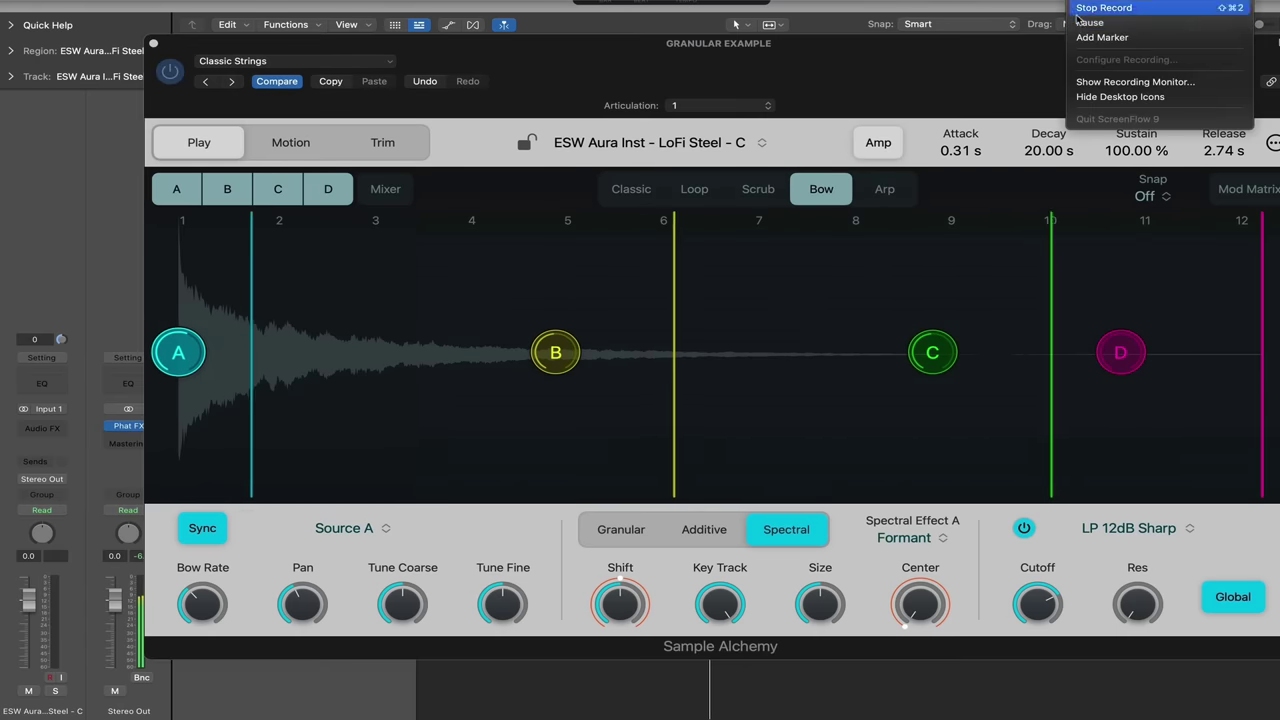
left_click(1100, 37)
left_click(1080, 3)
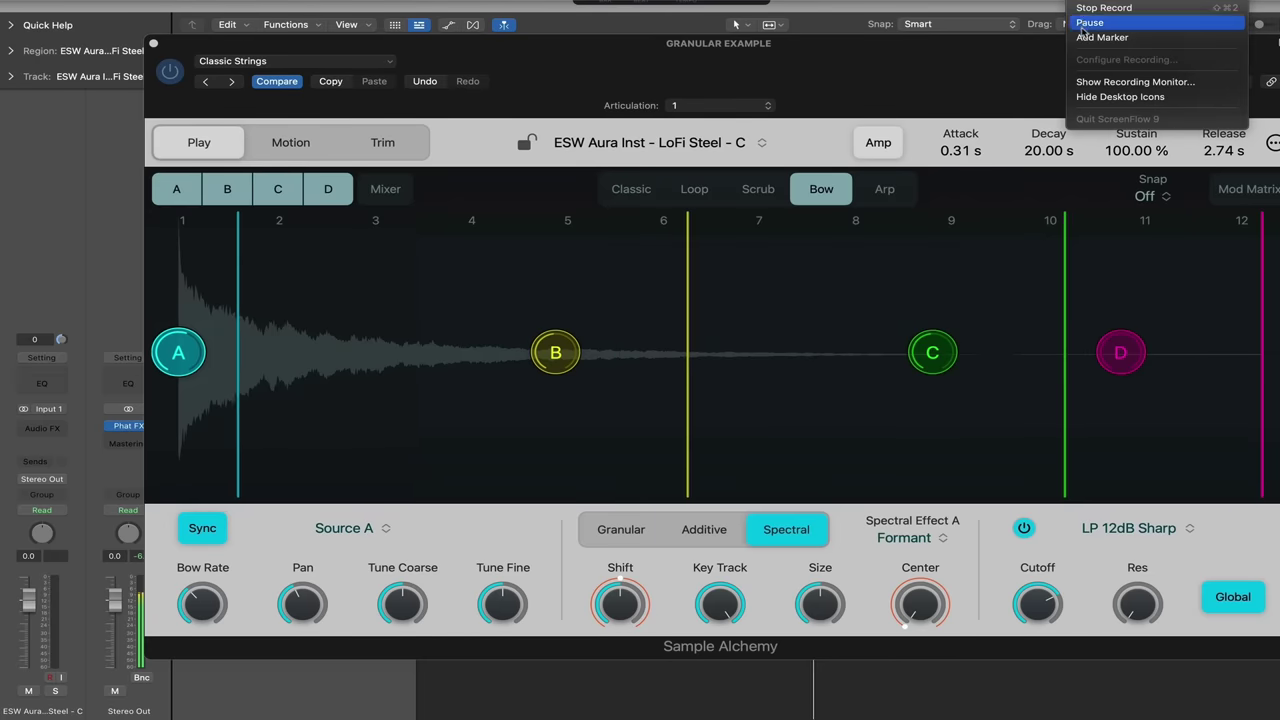
left_click(1100, 37)
left_click(1080, 3)
left_click(1100, 37)
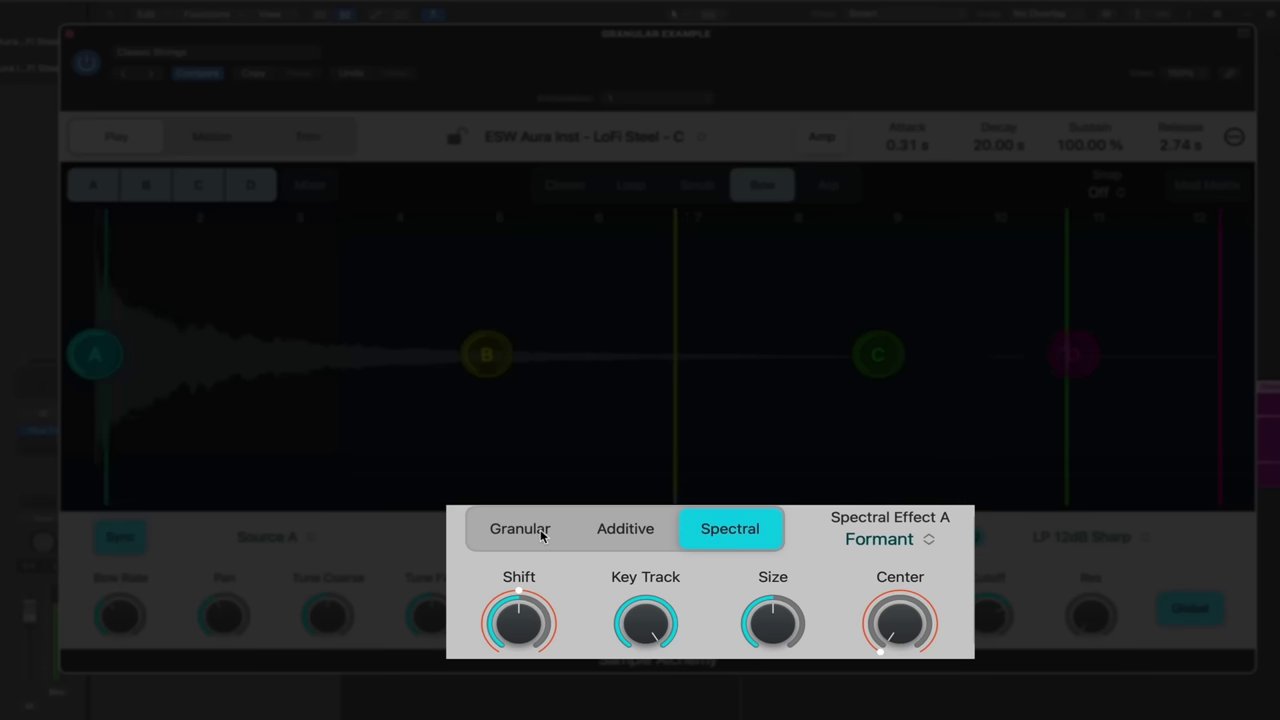
Audition Source A as Granular, Additive, then Spectral with Blur, ending back on Granular
left_click(540, 533)
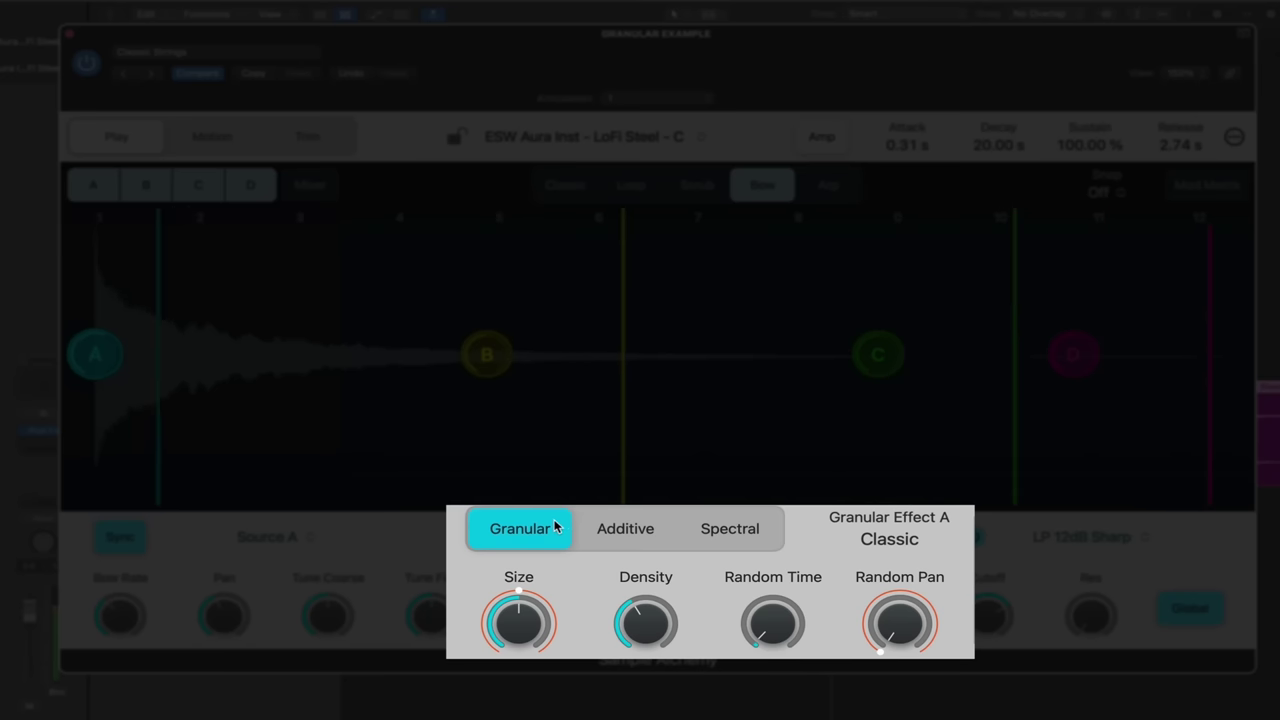
left_click(646, 532)
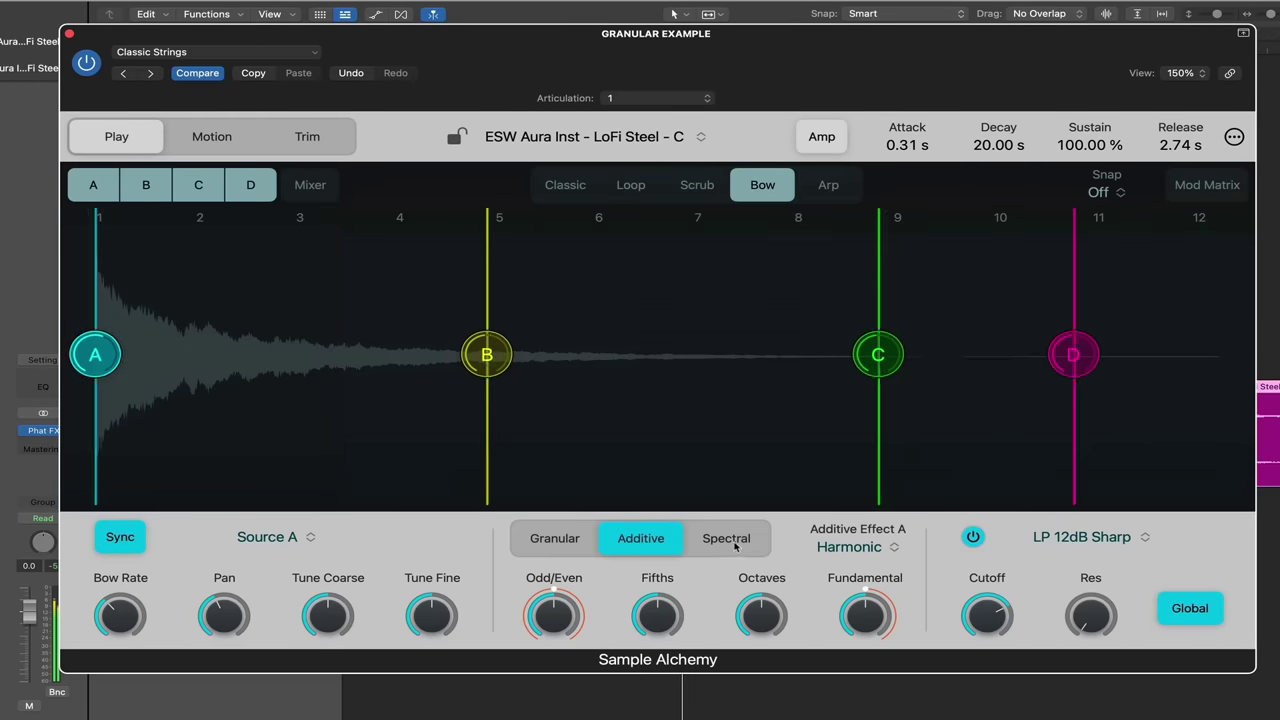
left_click(735, 546)
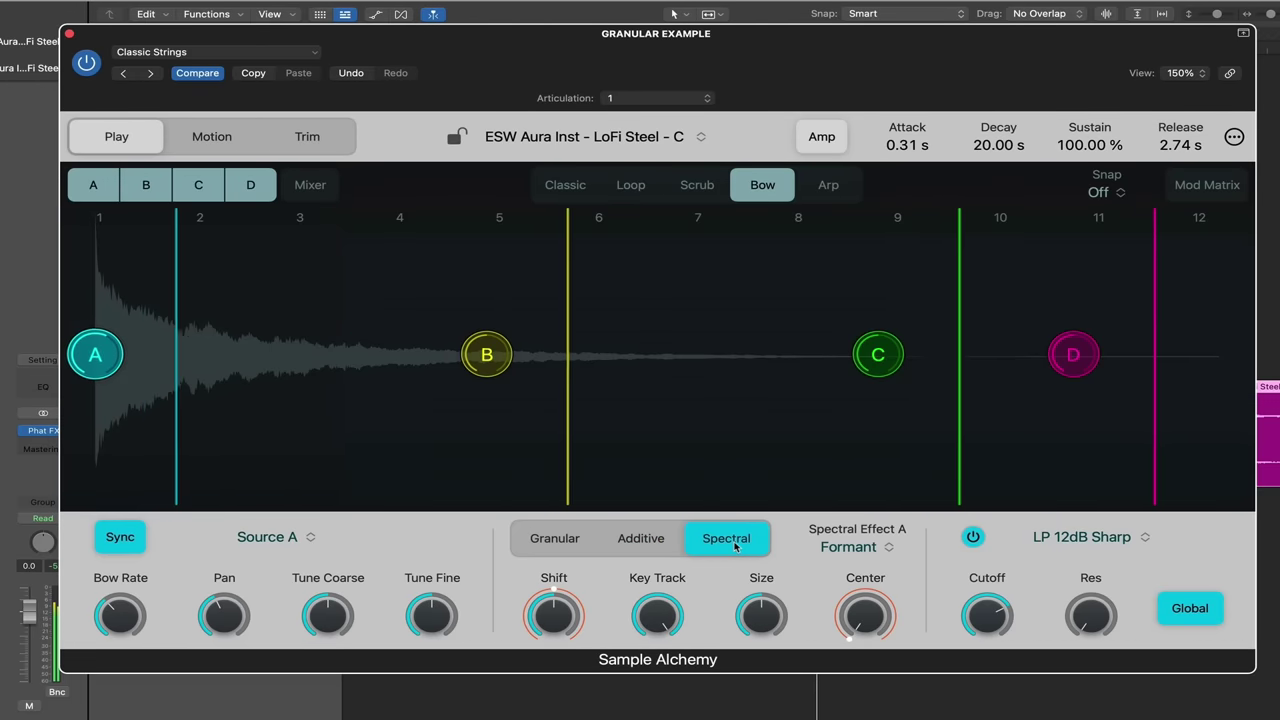
left_click(832, 547)
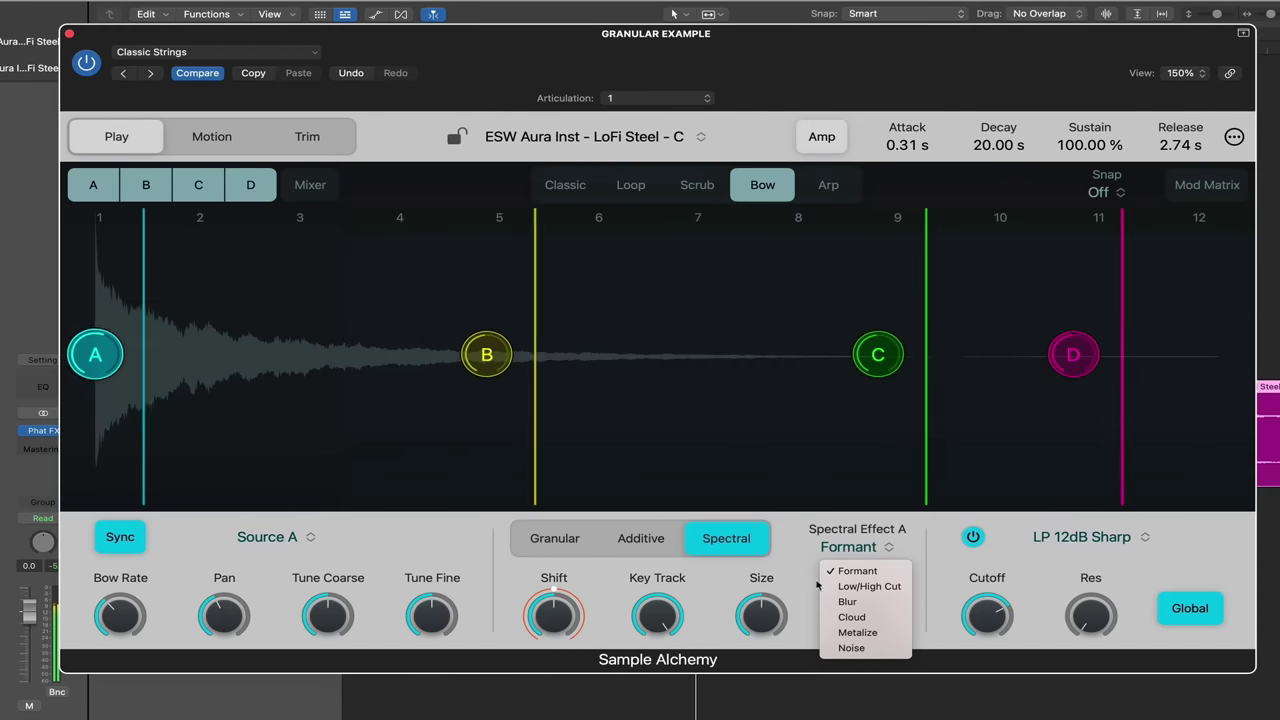
left_click(843, 603)
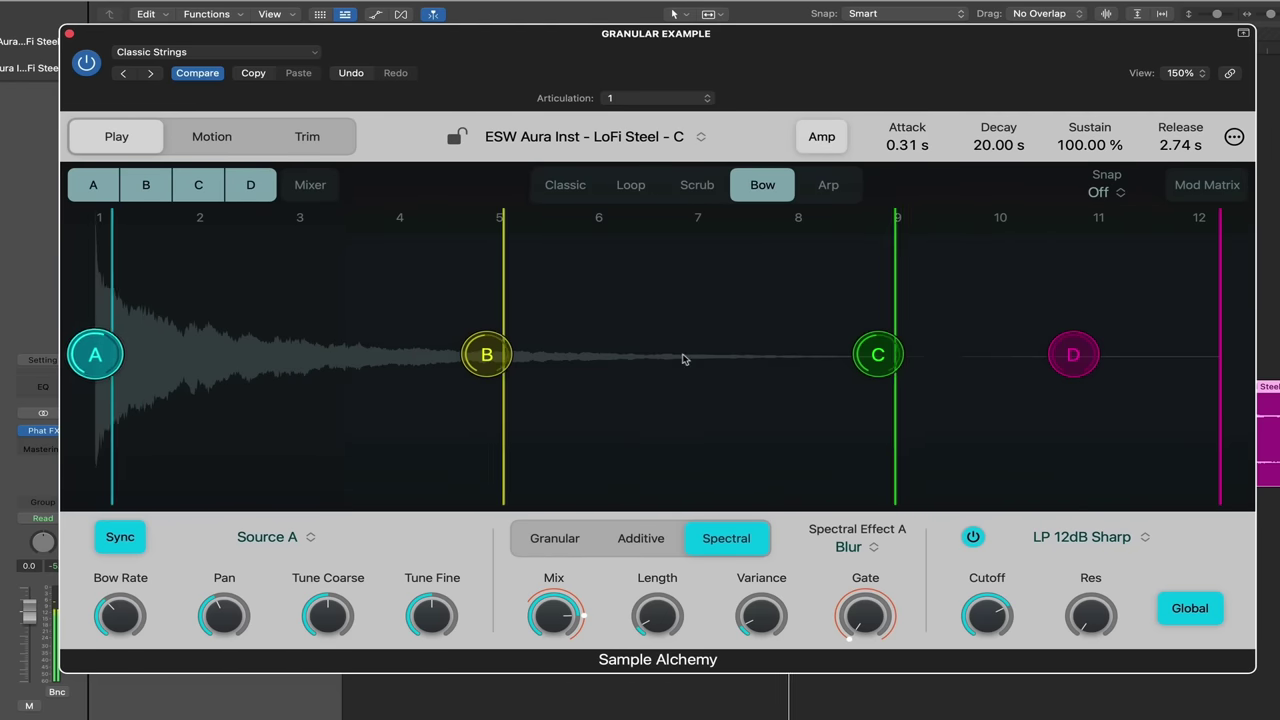
left_click(525, 541)
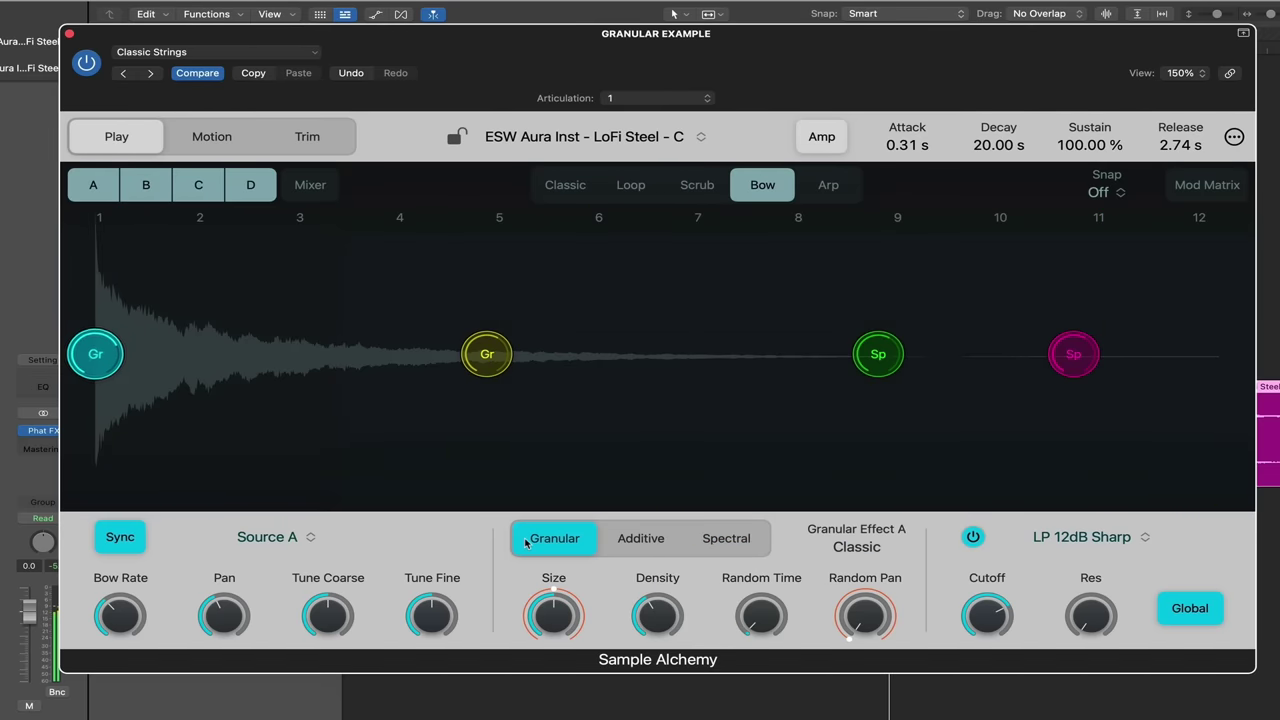
Switch playback to Classic mode and turn off sources D, C and B
left_click(566, 186)
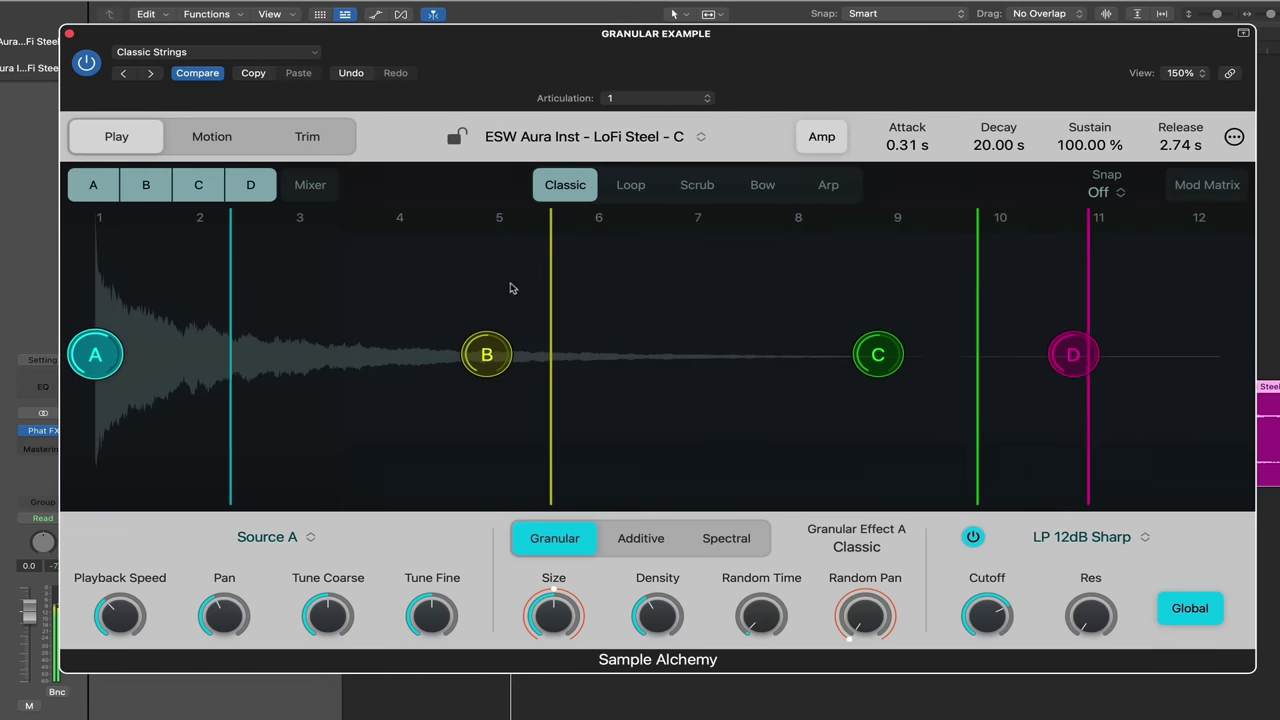
left_click(250, 185)
left_click(198, 185)
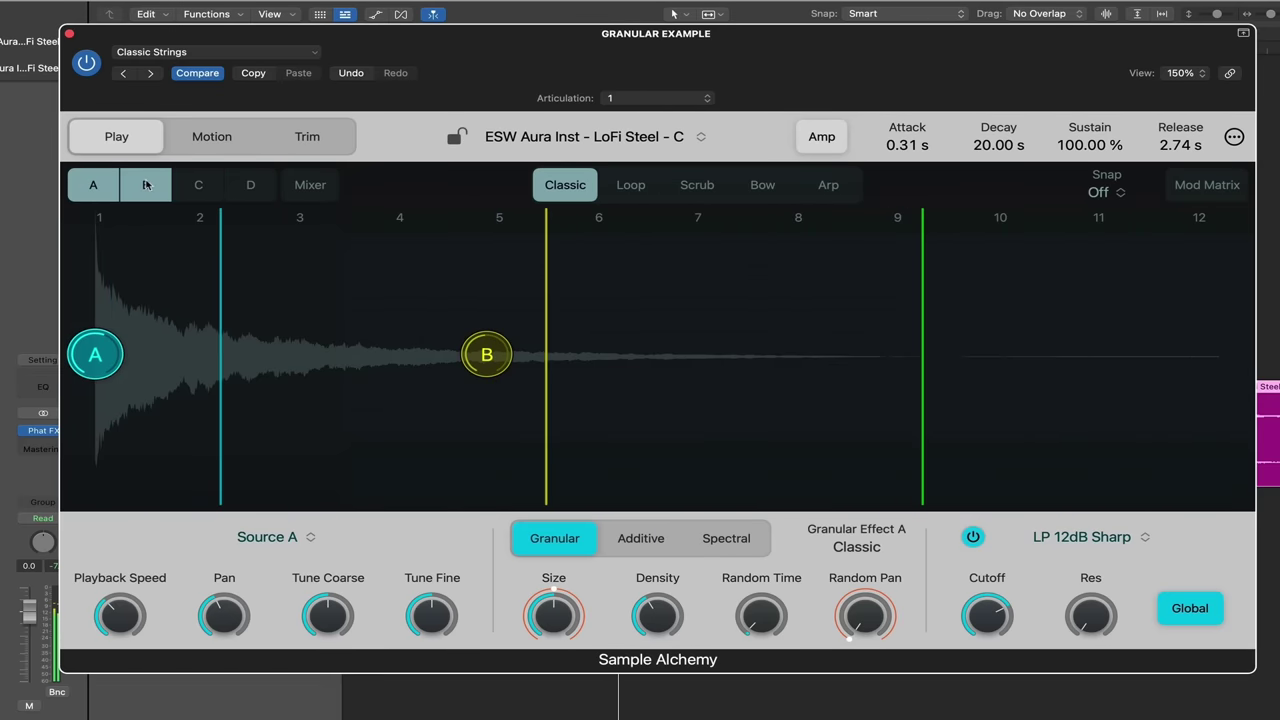
left_click(146, 185)
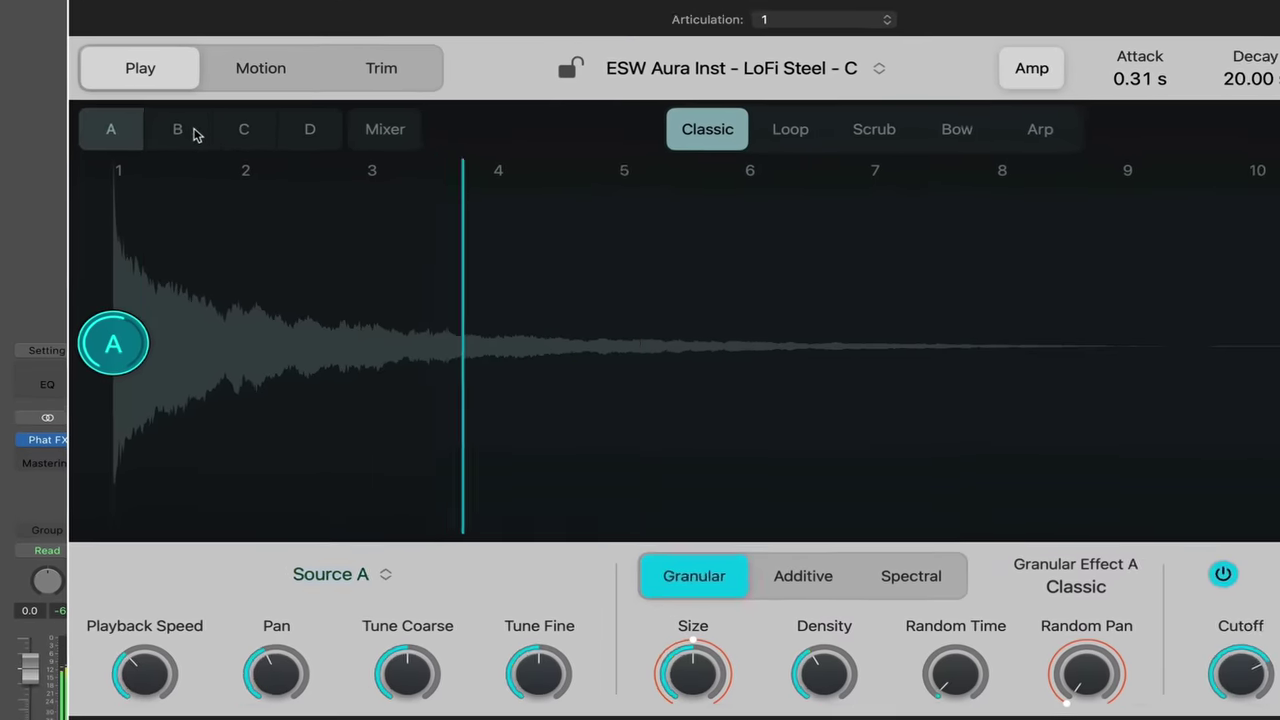
Toggle sources B–D back on and off again, then set Source A's start just past bar 1
left_click(148, 188)
left_click(201, 185)
left_click(240, 185)
left_click(300, 121)
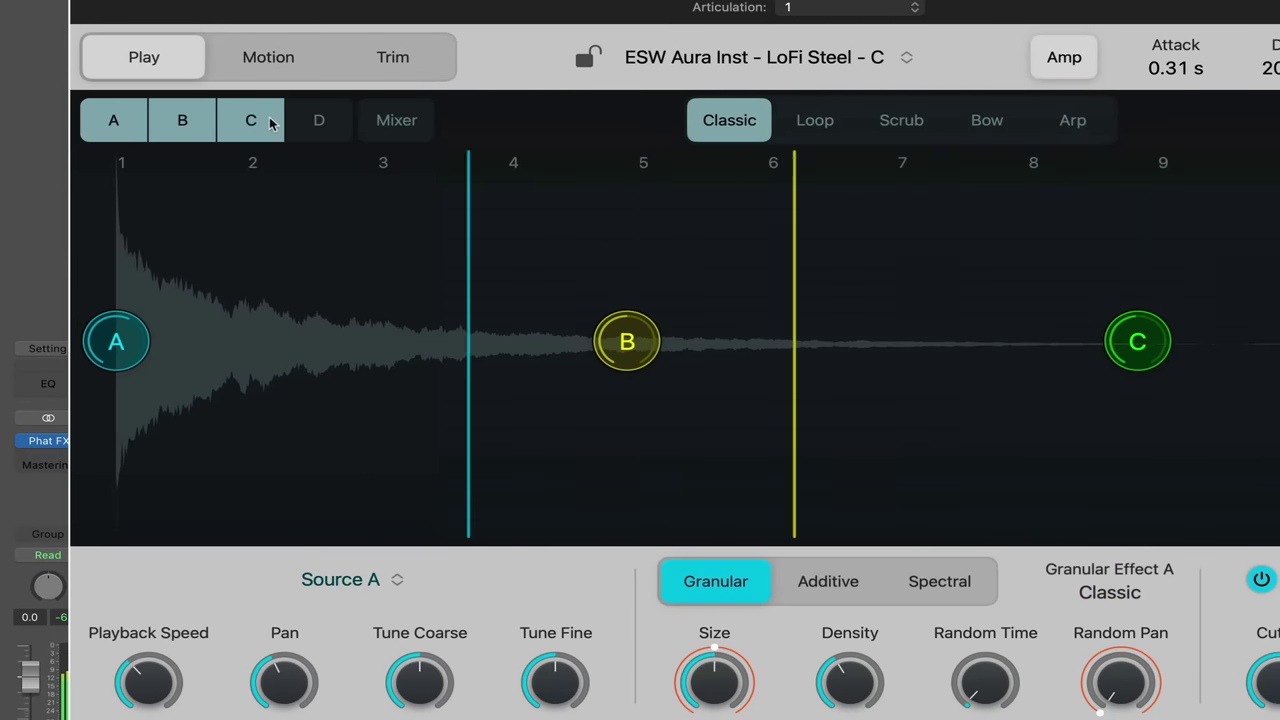
left_click(255, 120)
left_click(184, 120)
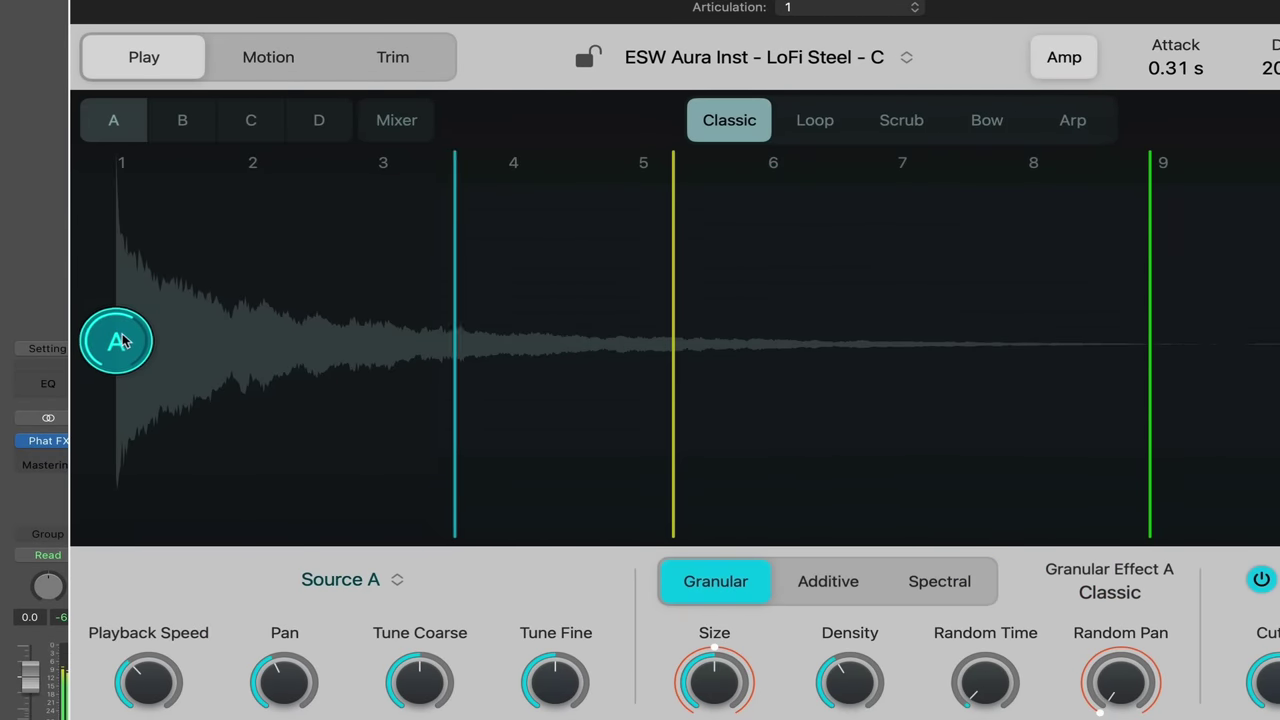
left_click_drag(122, 340, 256, 348)
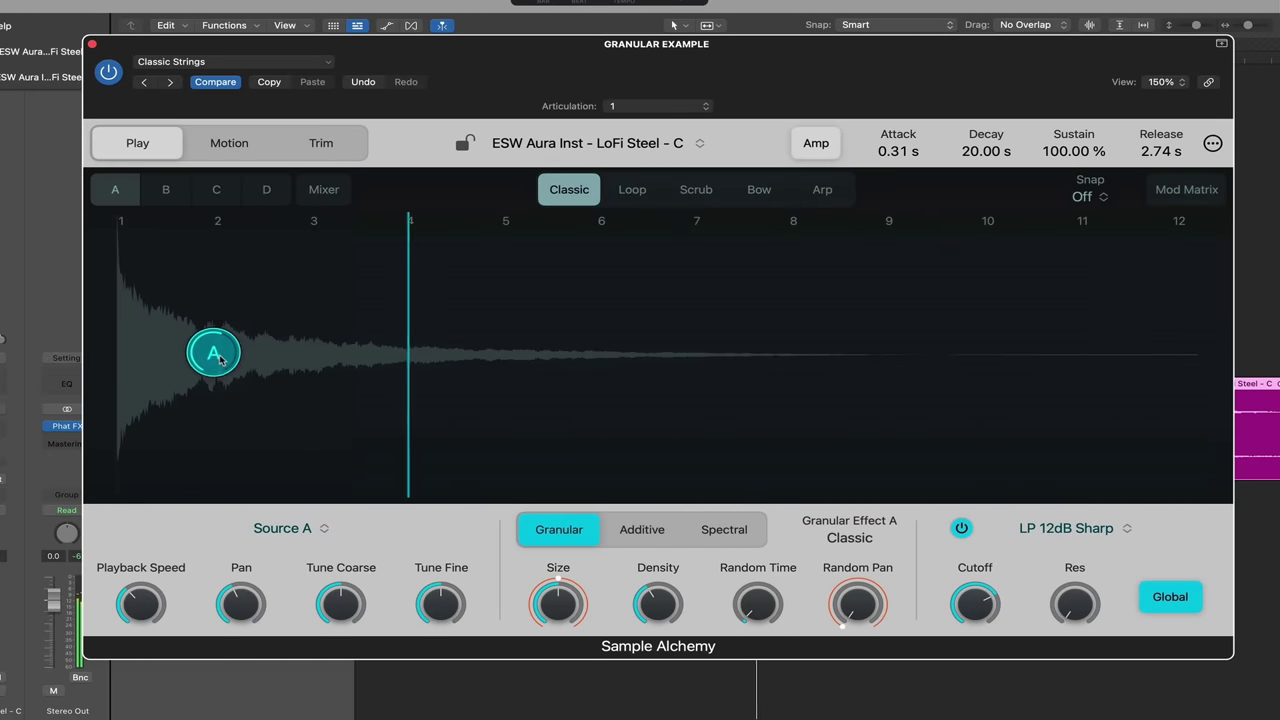
left_click_drag(221, 360, 119, 366)
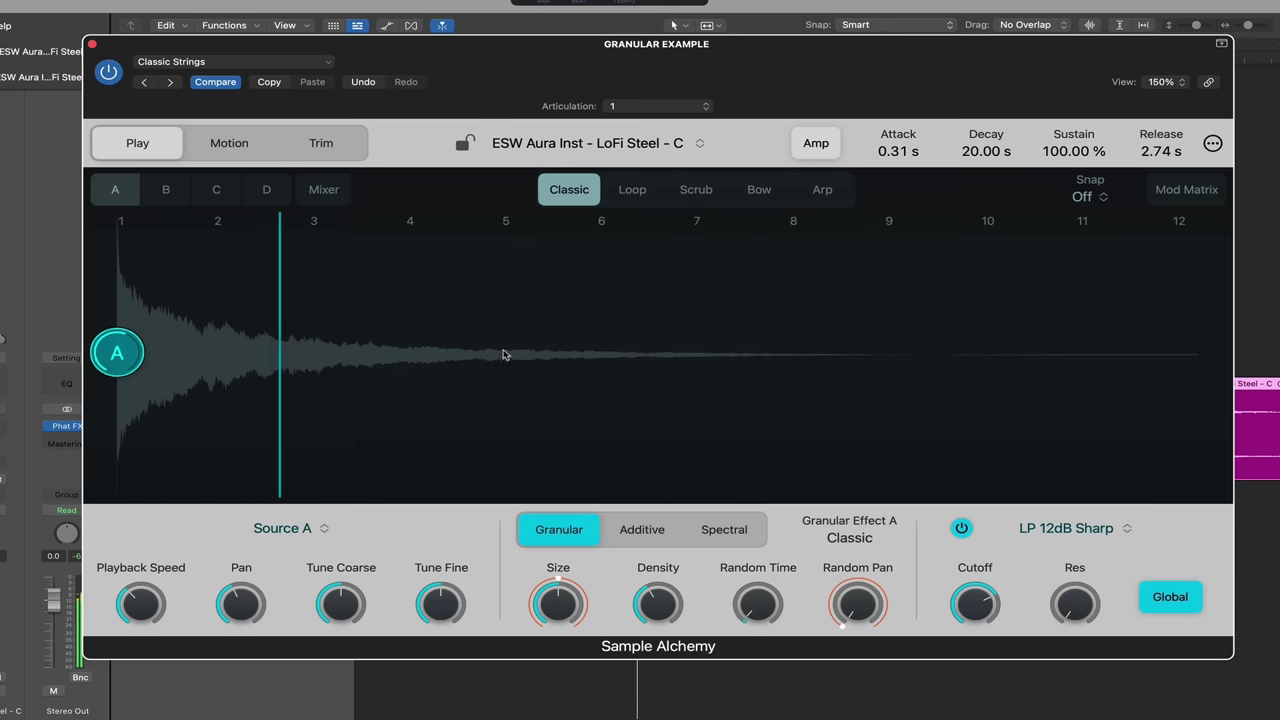
Switch Source A to Loop, set rough loop points, and snap loop points to Beat
left_click(641, 193)
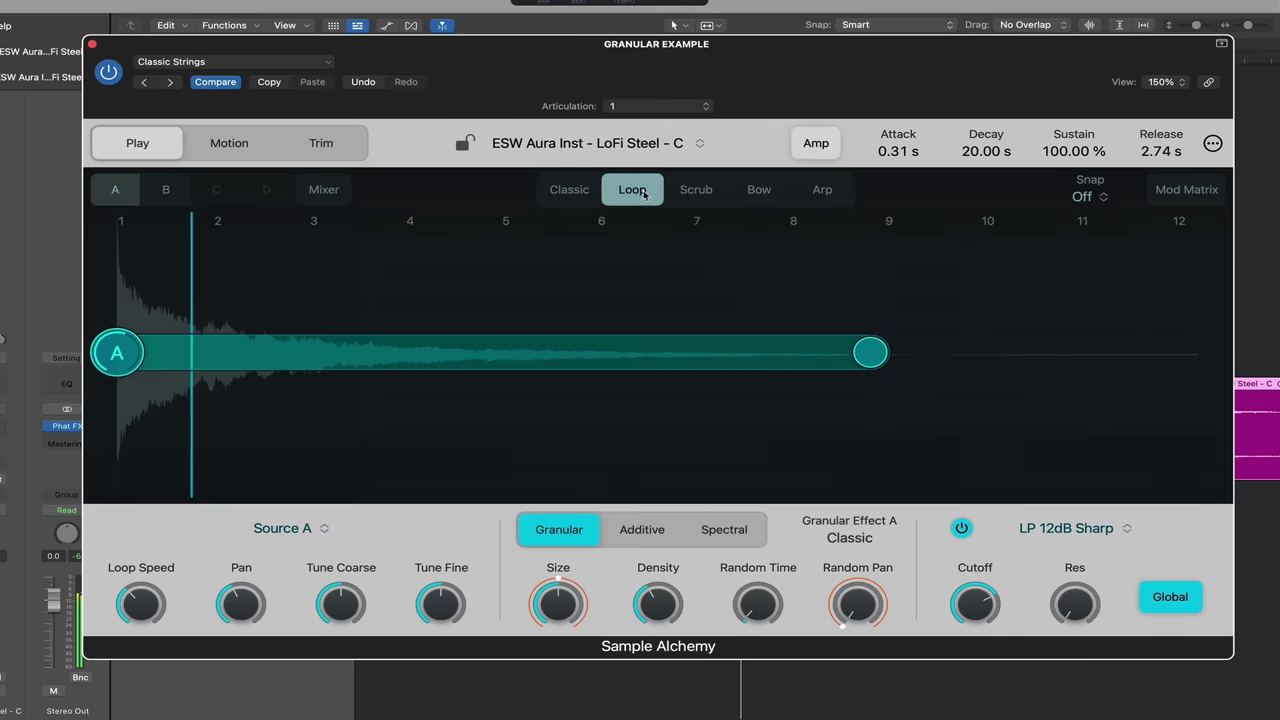
left_click_drag(118, 354, 300, 353)
left_click_drag(864, 356, 408, 366)
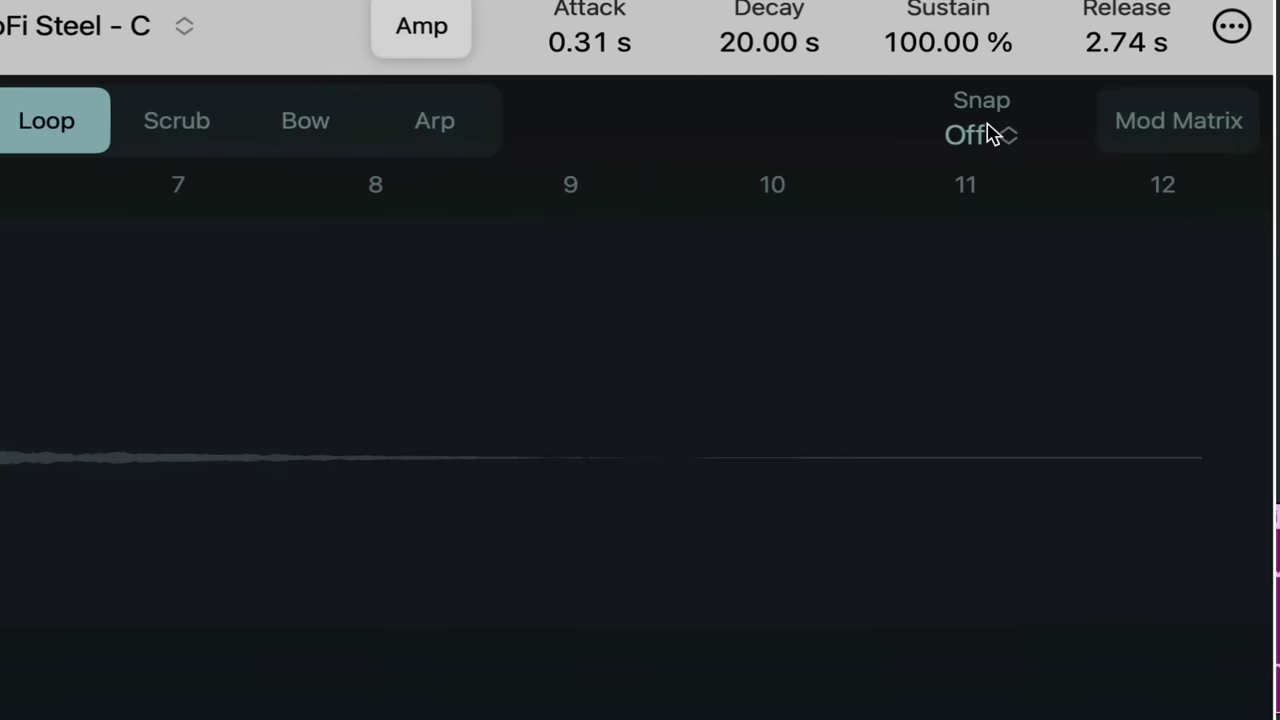
left_click(988, 133)
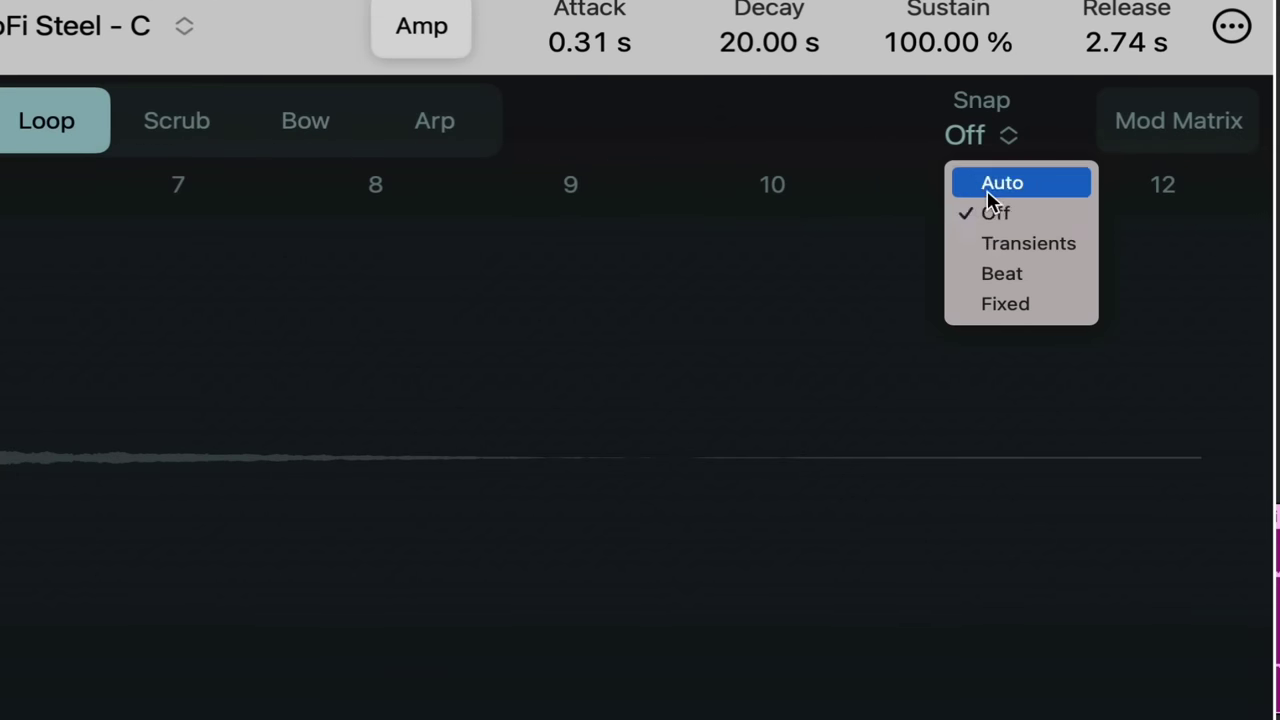
left_click(1013, 275)
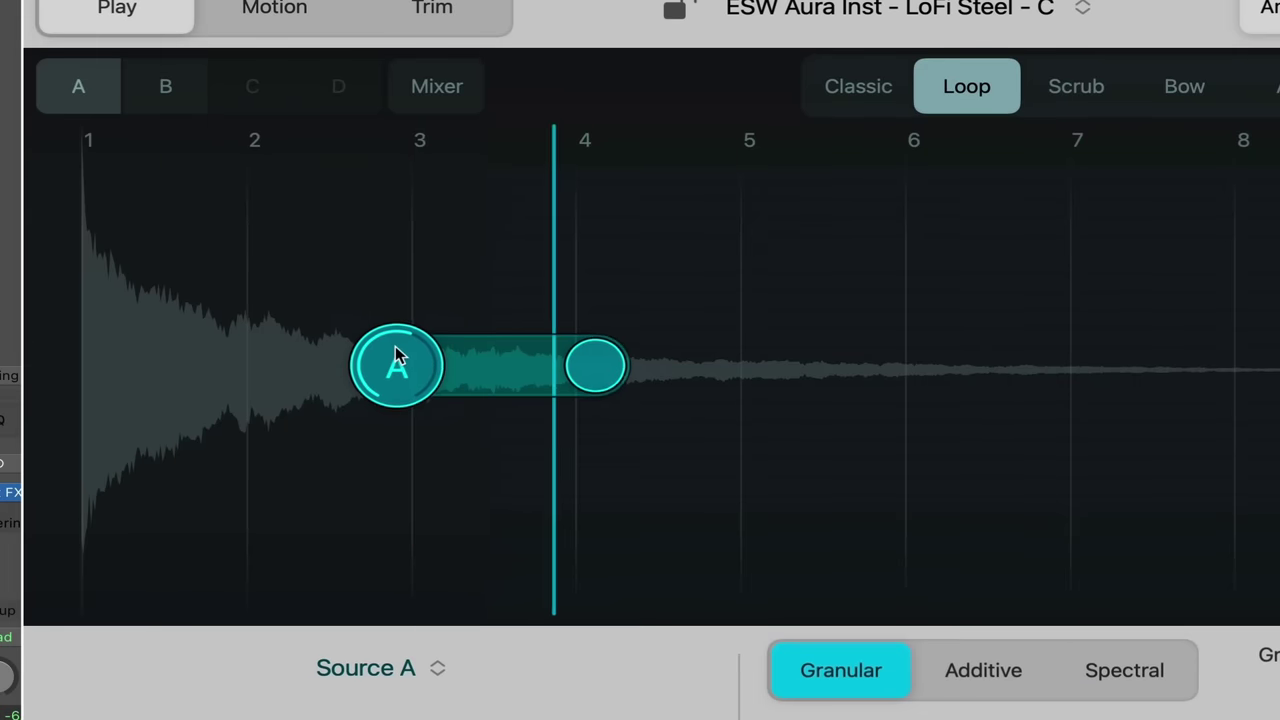
Refine the loop to about bars 1.5–2.7 and raise Source A's mixer level to -5.5
left_click_drag(405, 354, 235, 358)
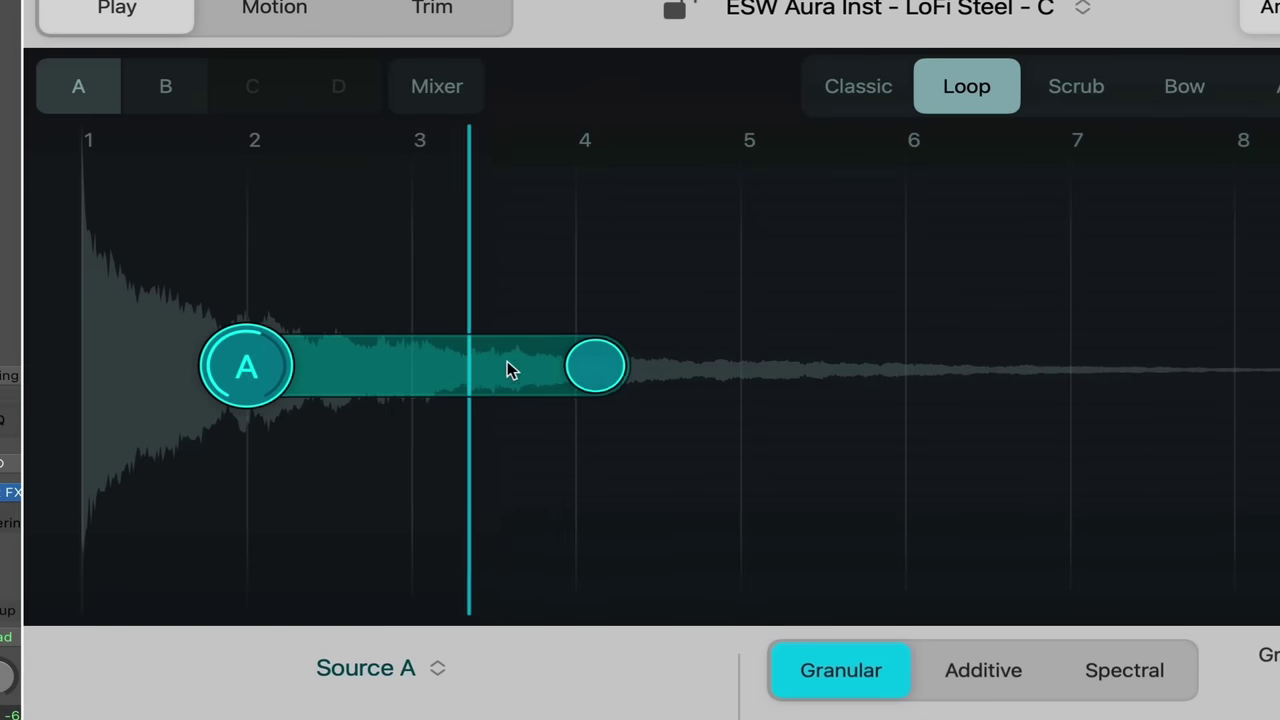
left_click_drag(594, 366, 415, 367)
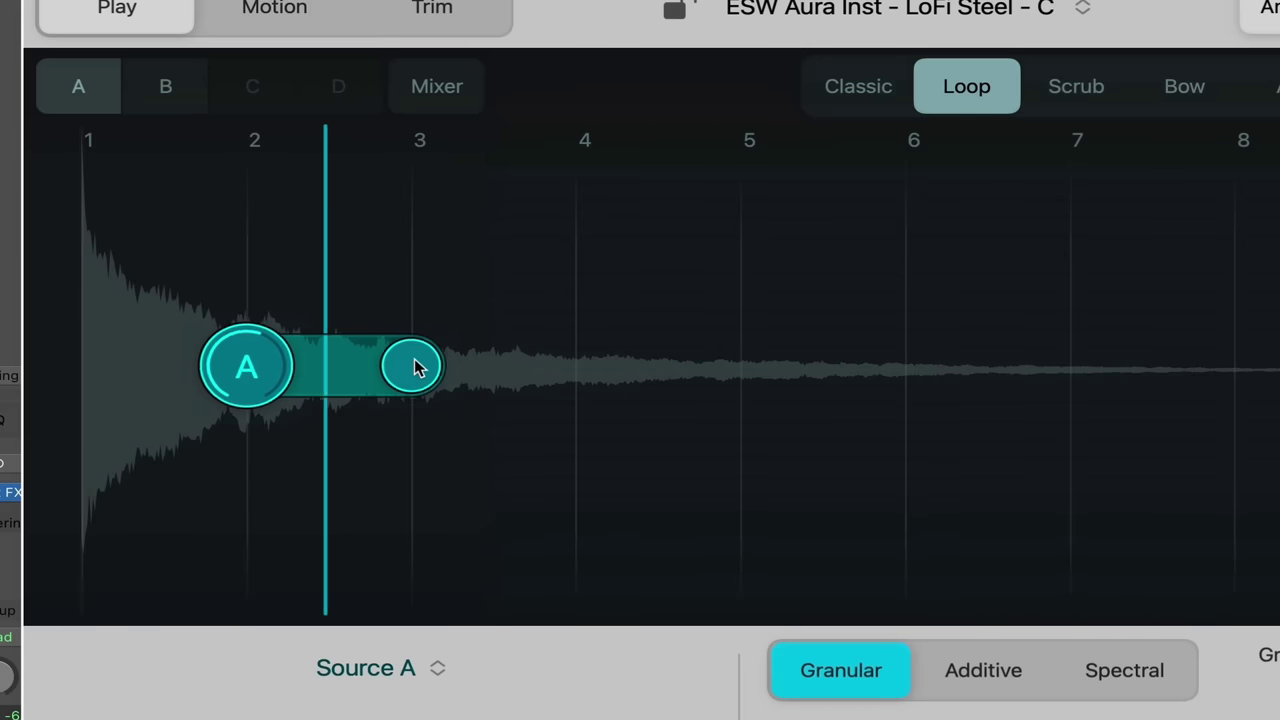
left_click_drag(418, 367, 77, 354)
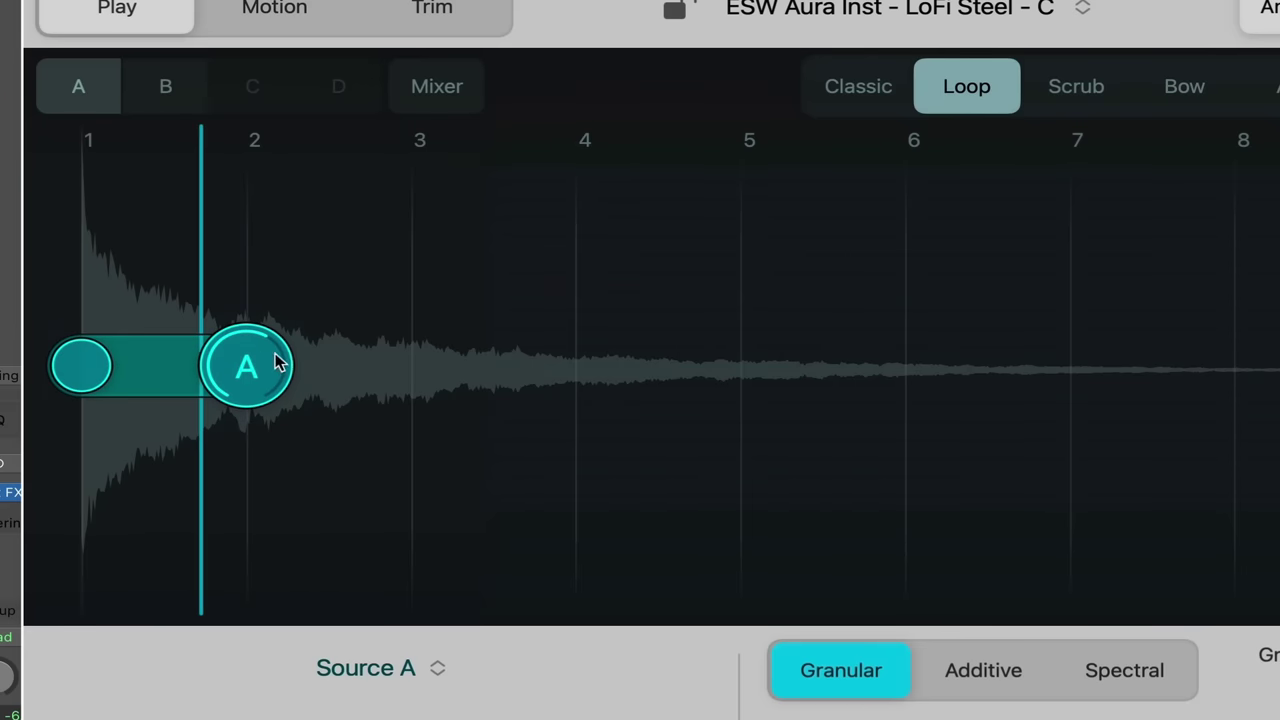
left_click_drag(232, 343, 400, 366)
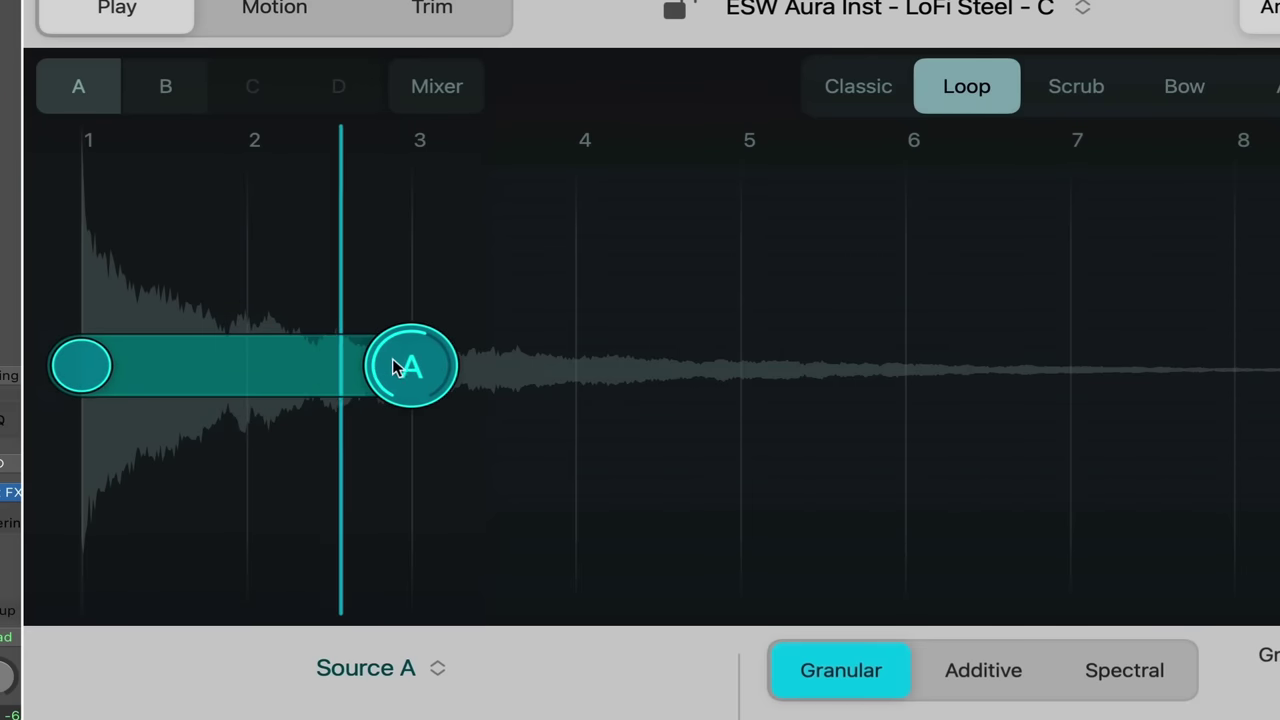
left_click_drag(105, 362, 262, 362)
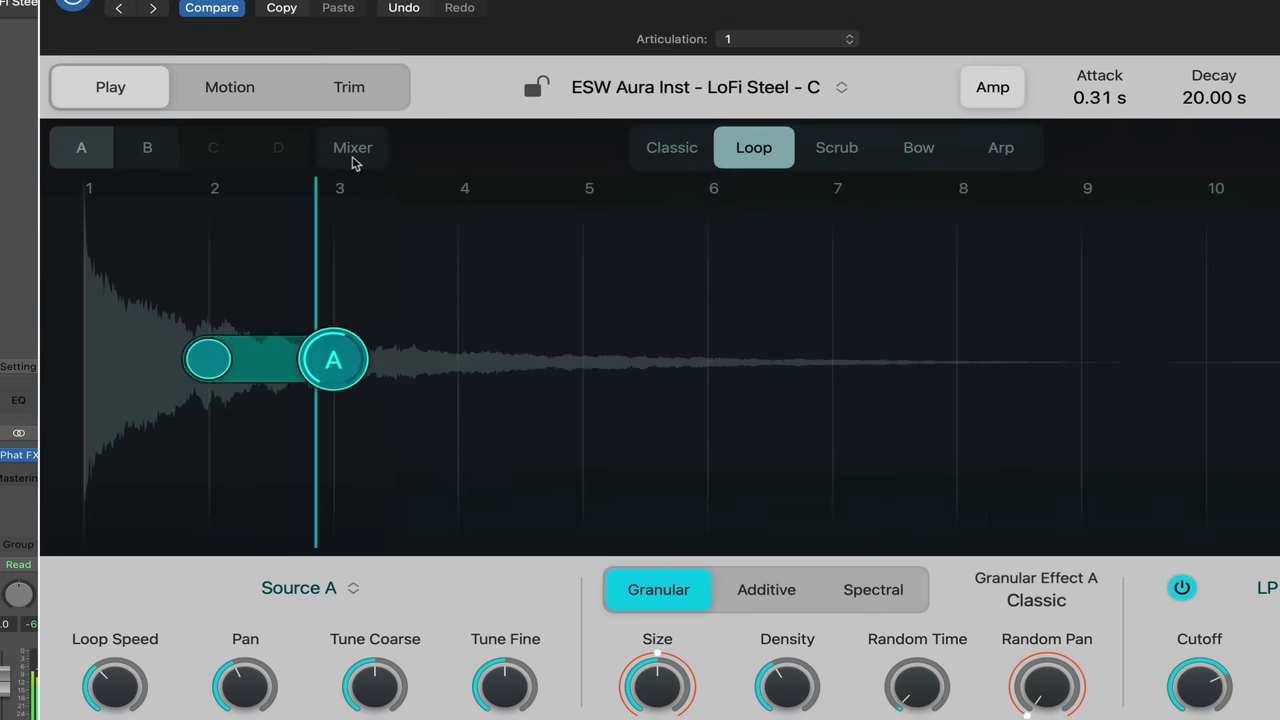
left_click(437, 86)
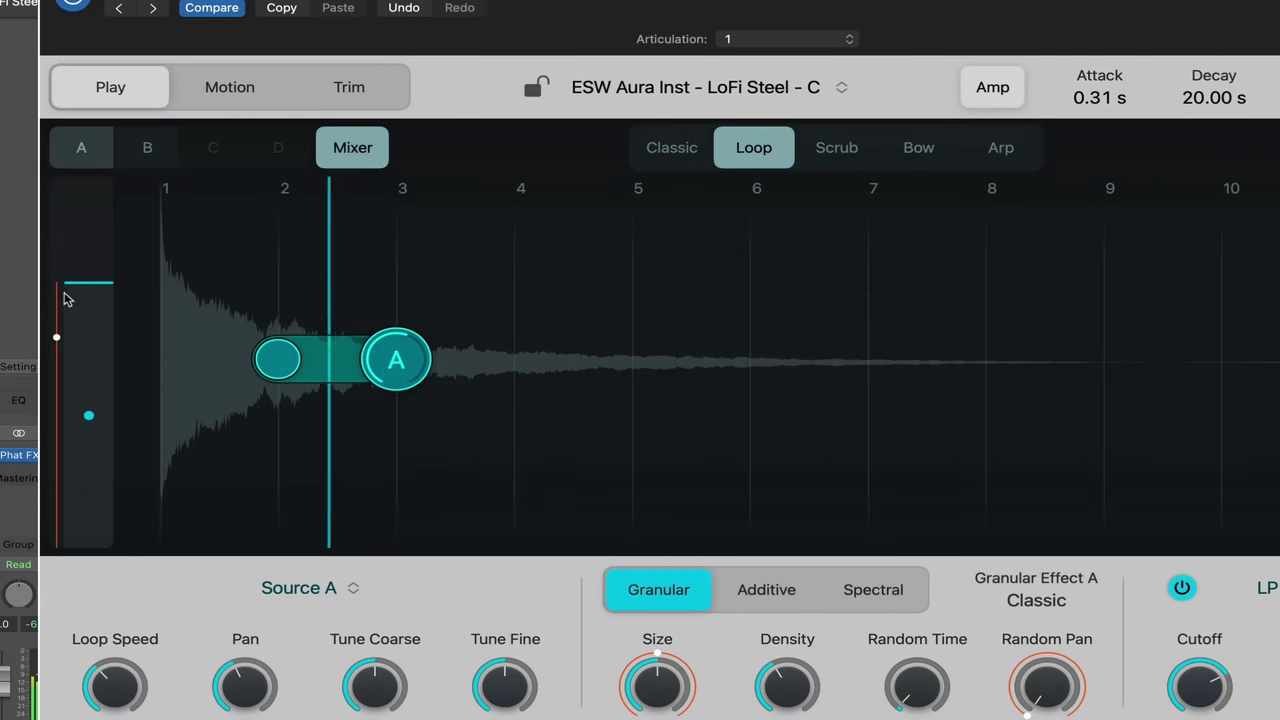
left_click_drag(66, 299, 83, 260)
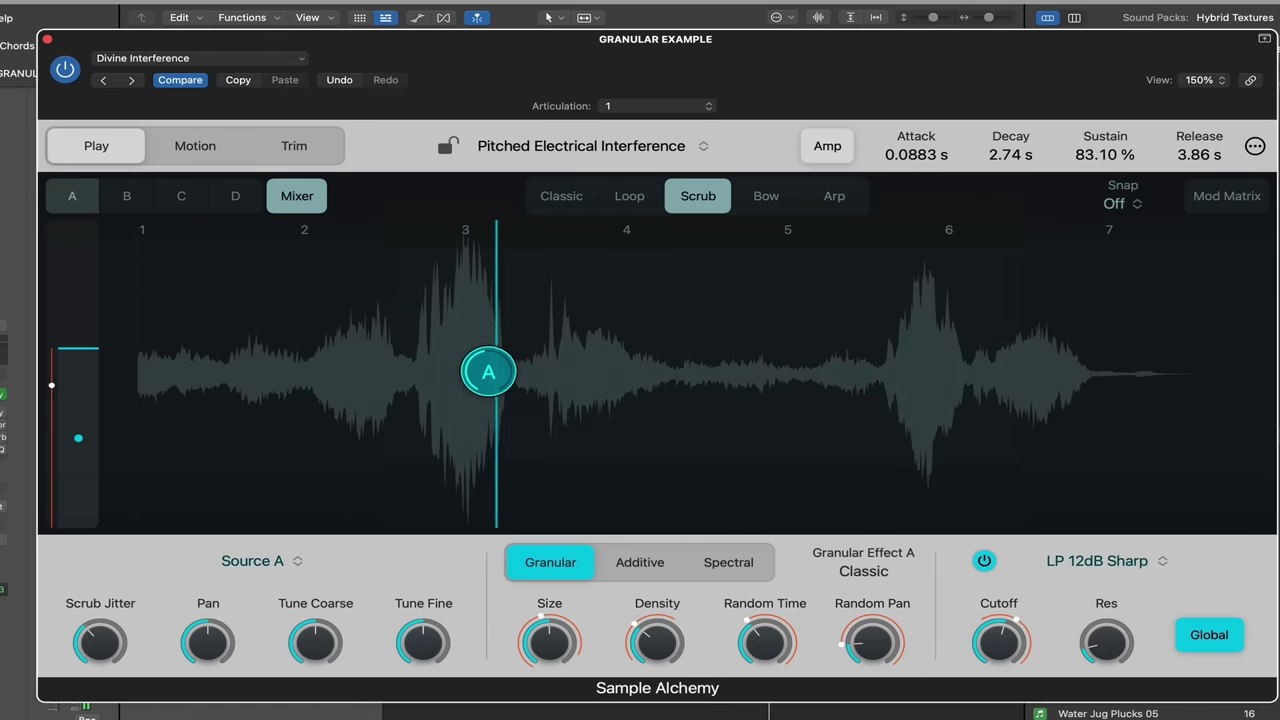
Load Divine Interference, scrub puck A past bar 3, then return to the previous preset
left_click(1110, 28)
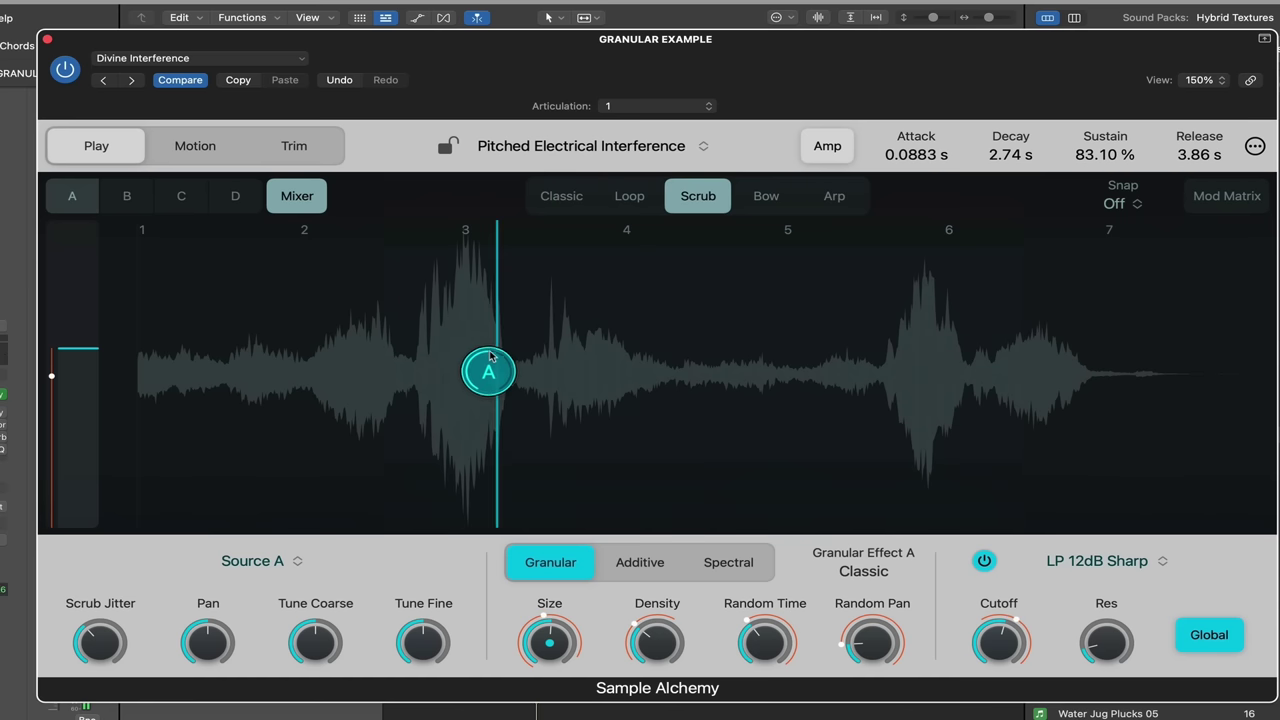
mouse_move(457, 368)
left_mouse_down()
mouse_move(337, 369)
mouse_move(585, 392)
mouse_move(177, 394)
mouse_move(456, 389)
left_mouse_up()
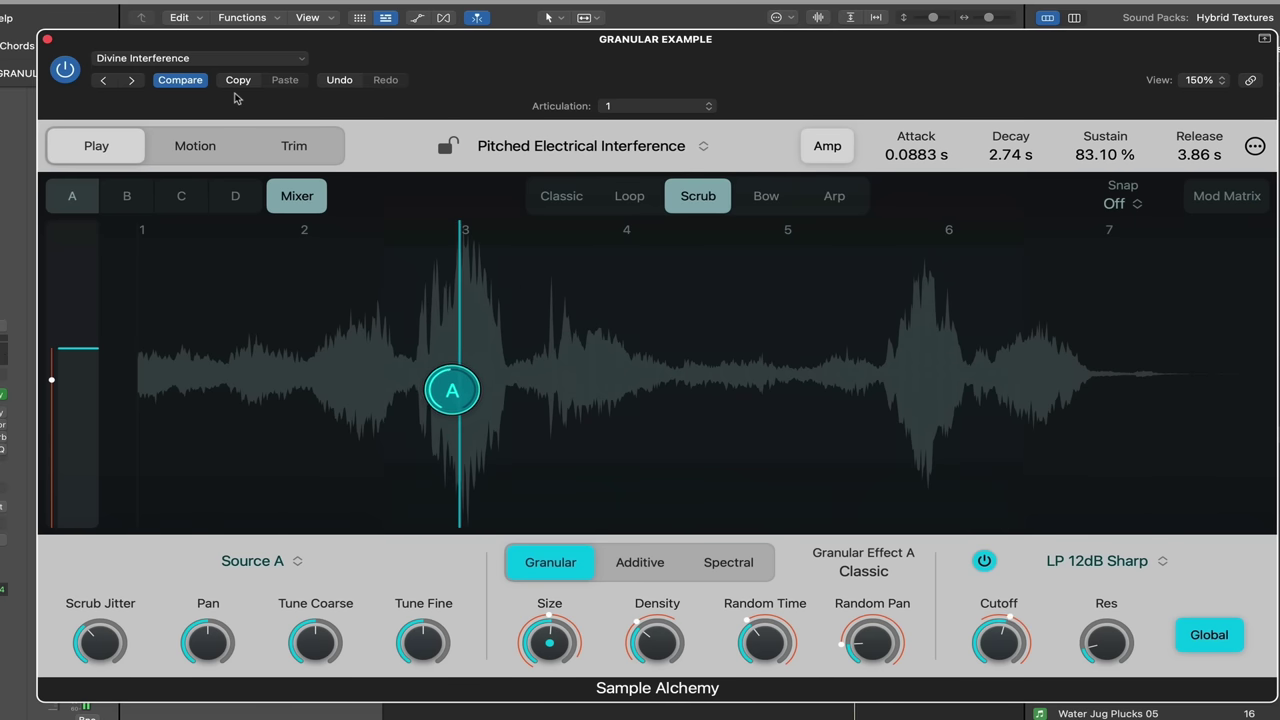
left_click(104, 80)
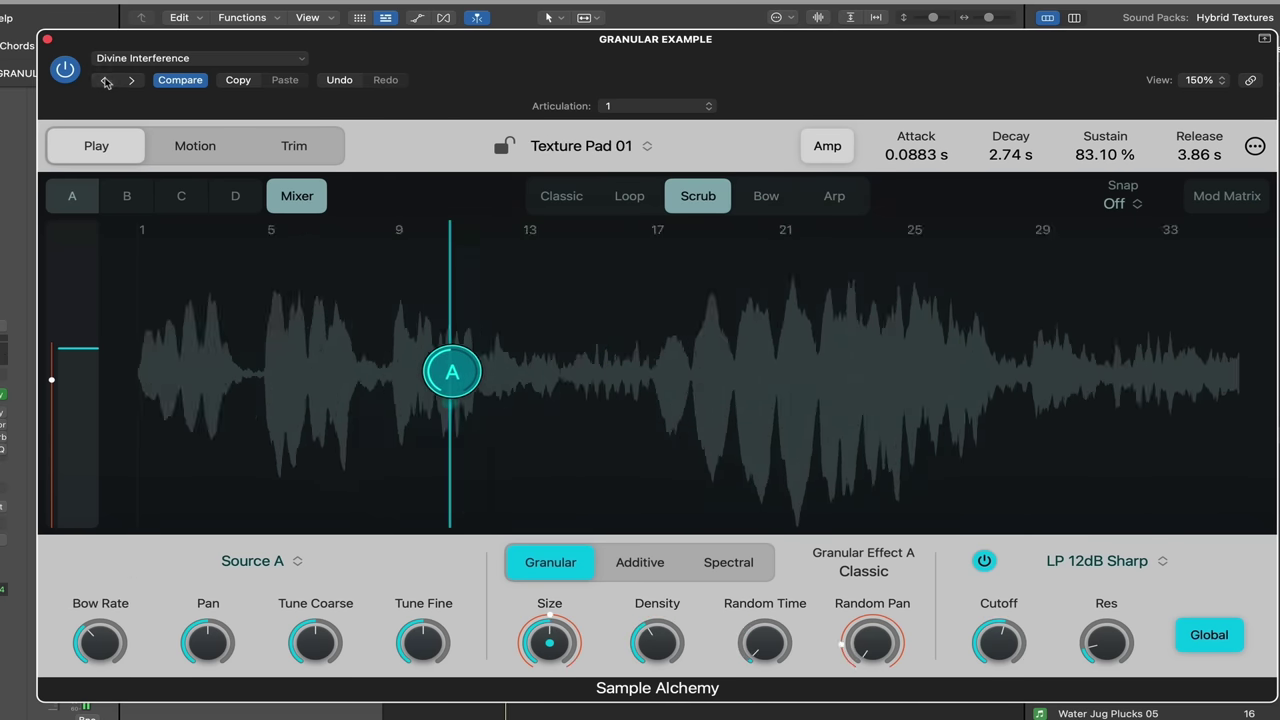
Return to Classic Strings, hide the source mixer, and turn off sources D, C and B
left_click(104, 80)
left_click(130, 80)
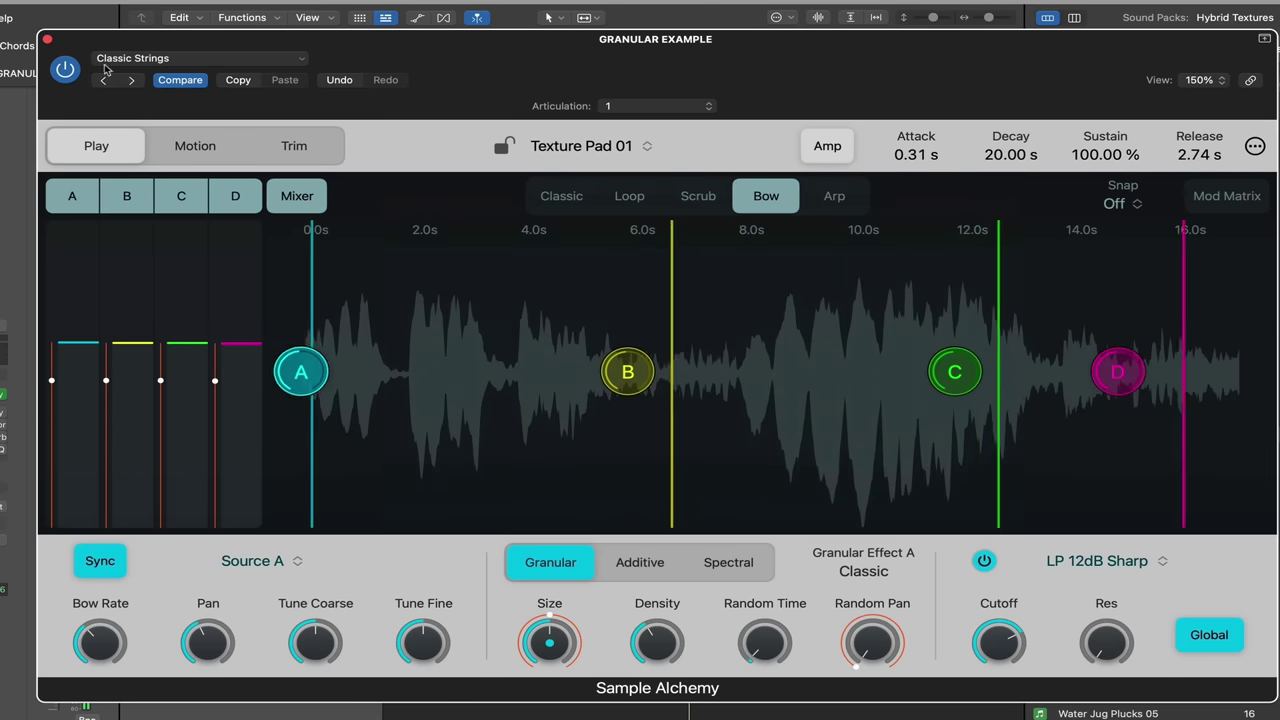
left_click(300, 197)
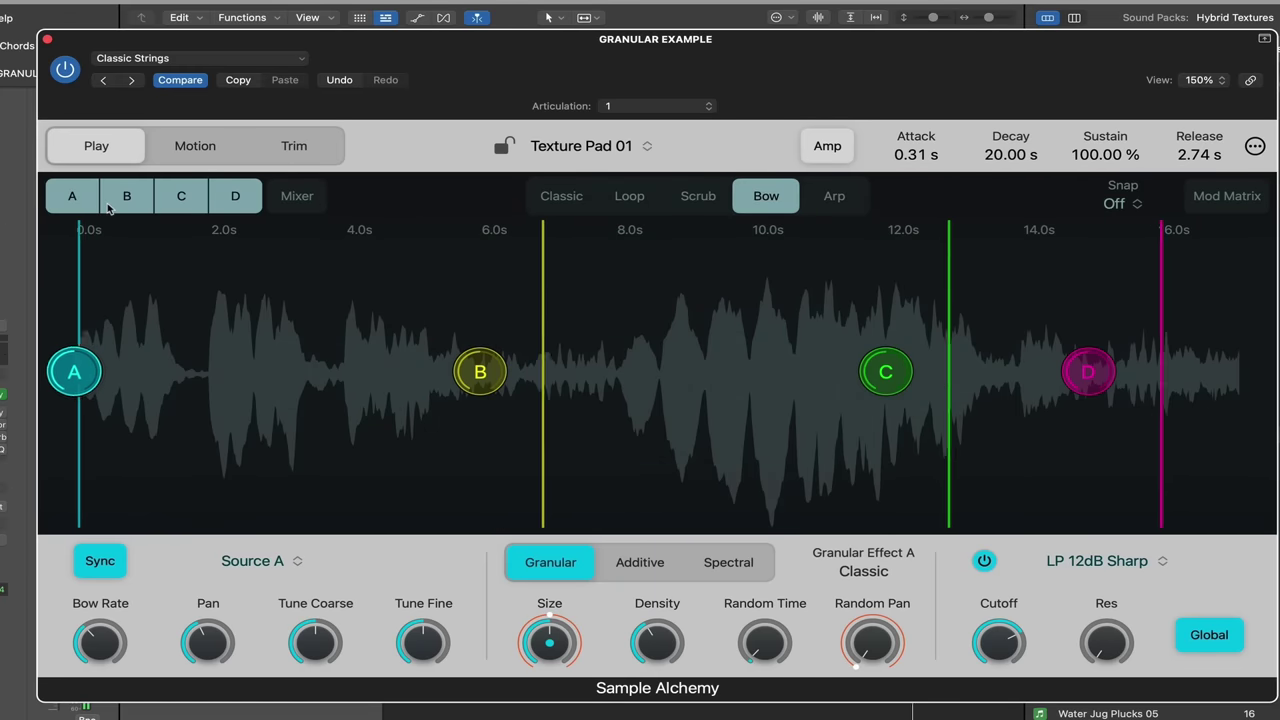
left_click(236, 197)
left_click(181, 196)
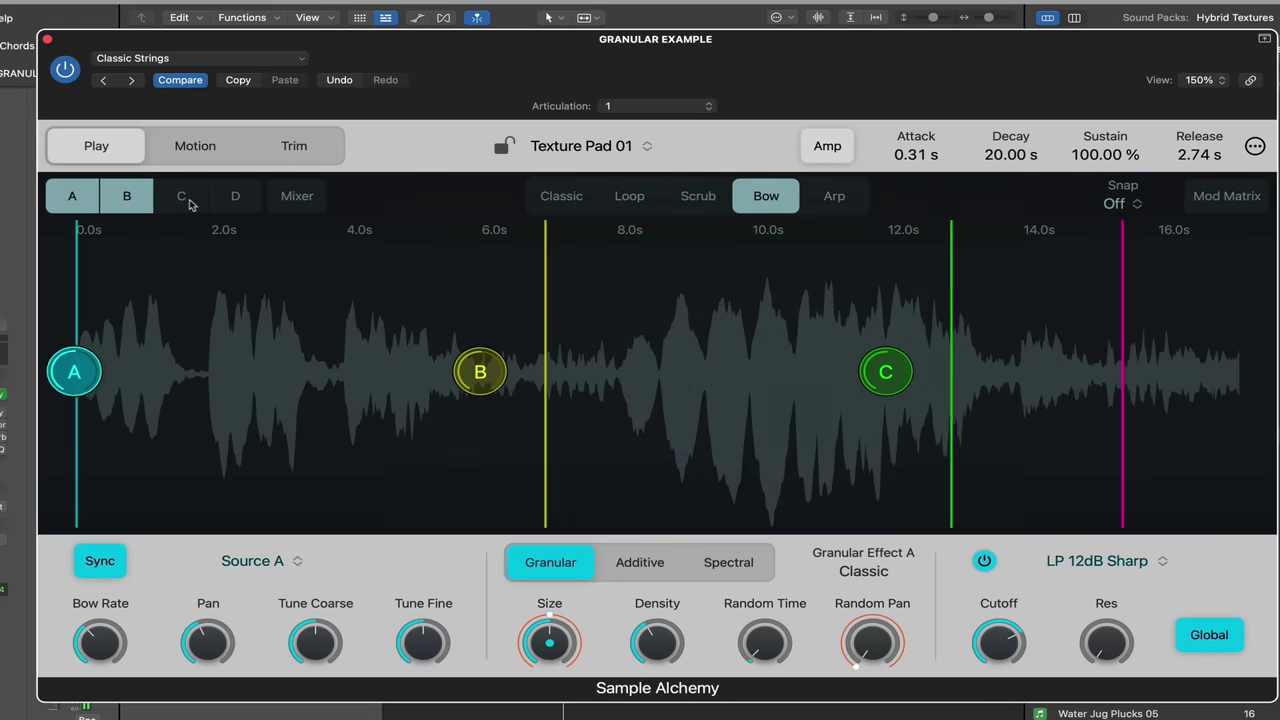
left_click(127, 196)
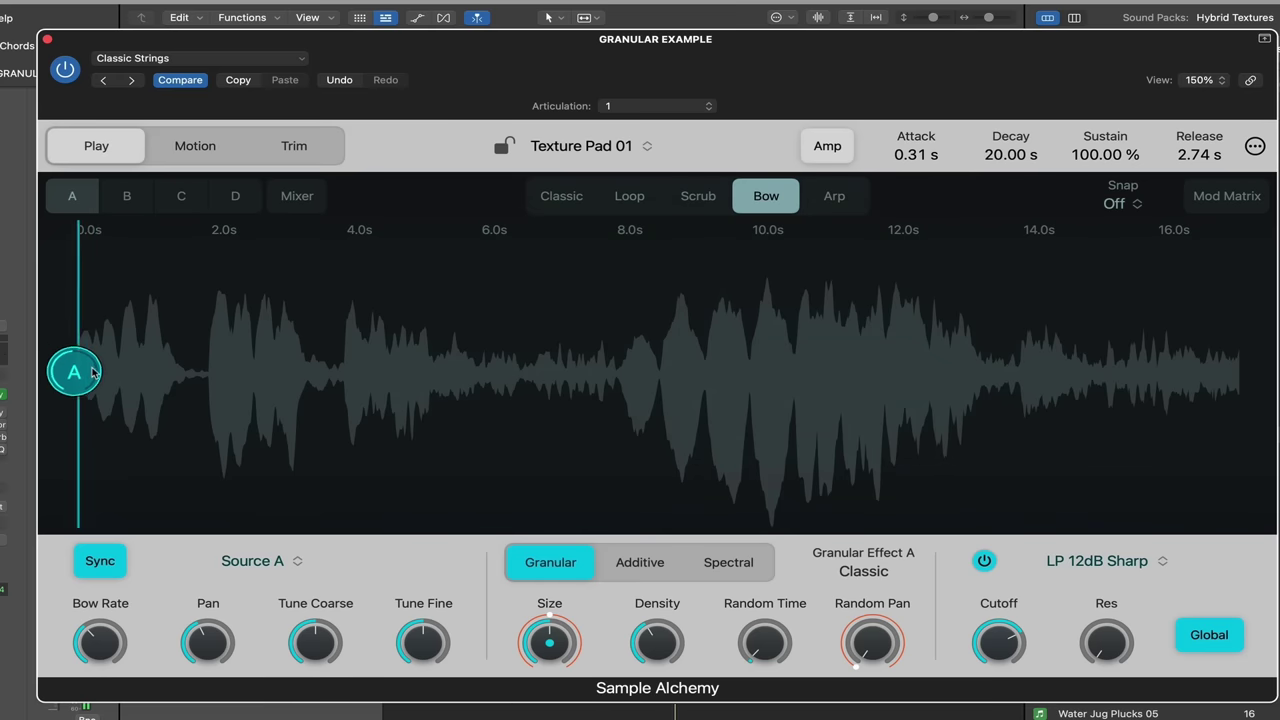
Move Source A's bow position to around 8 seconds
left_click_drag(90, 372, 643, 373)
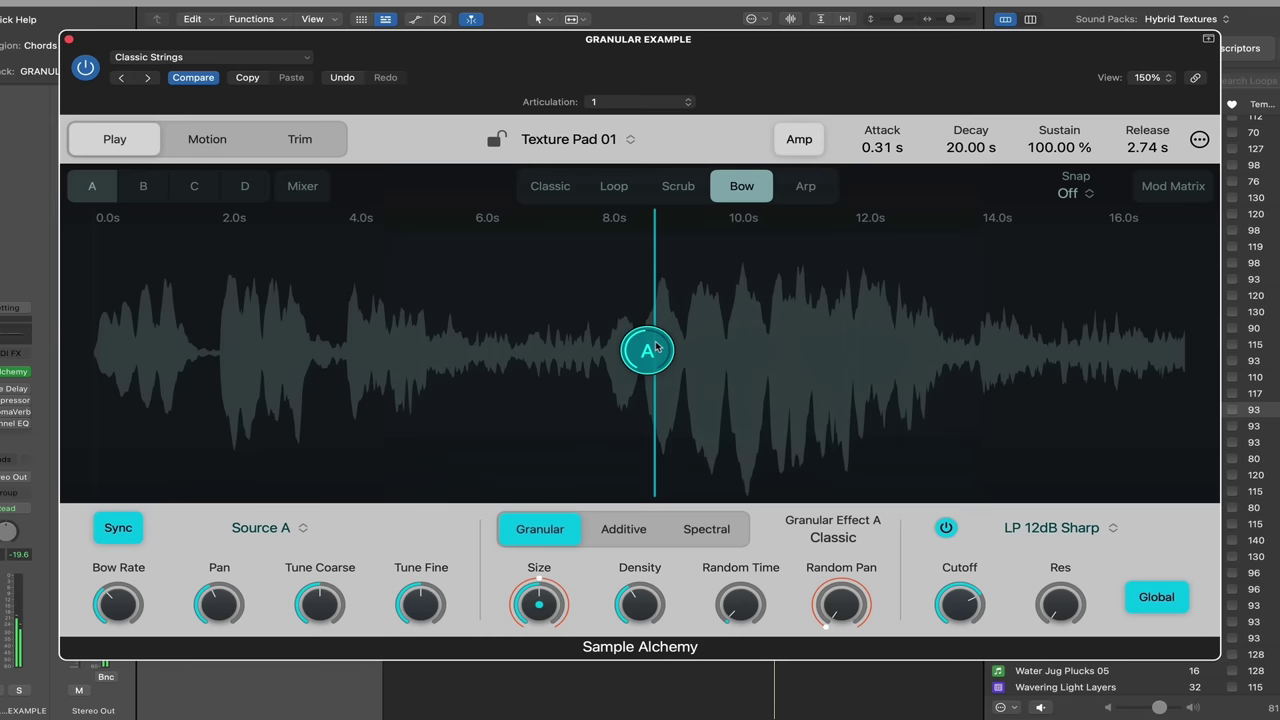
left_click_drag(484, 318, 589, 316)
left_click_drag(717, 346, 650, 336)
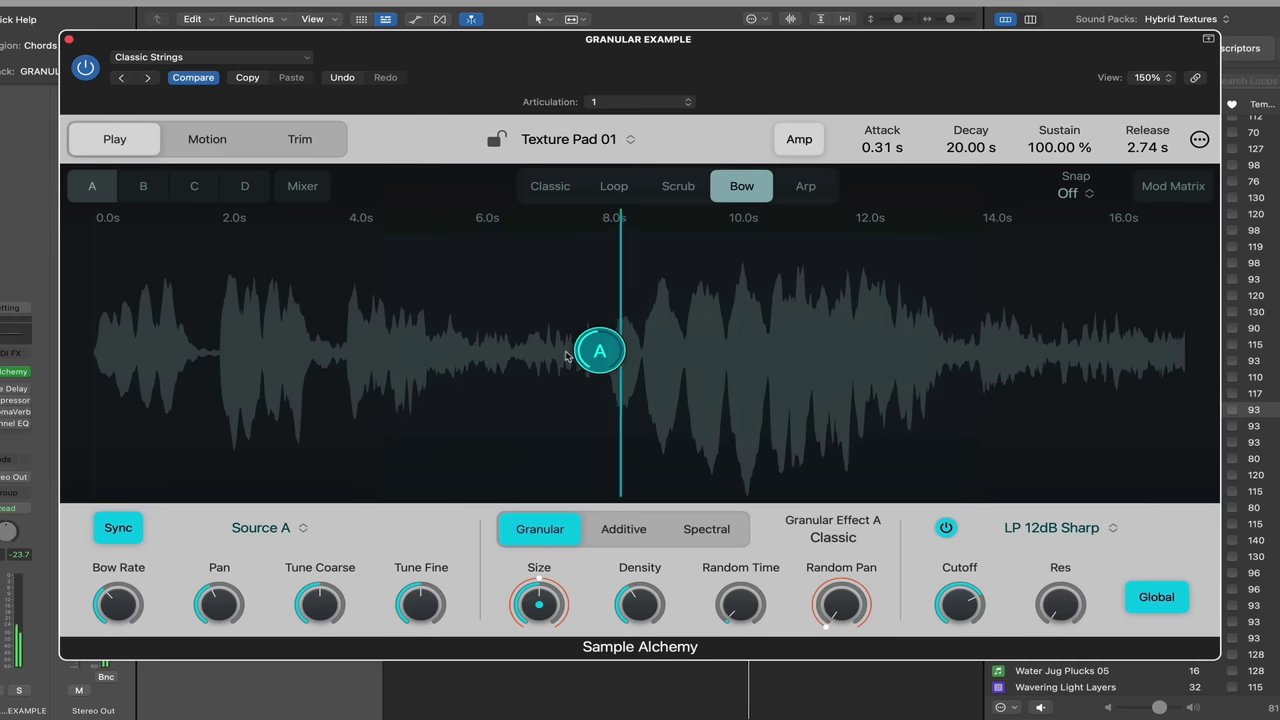
Turn sources B and C back on and move Source A to about 2 seconds
left_click(143, 185)
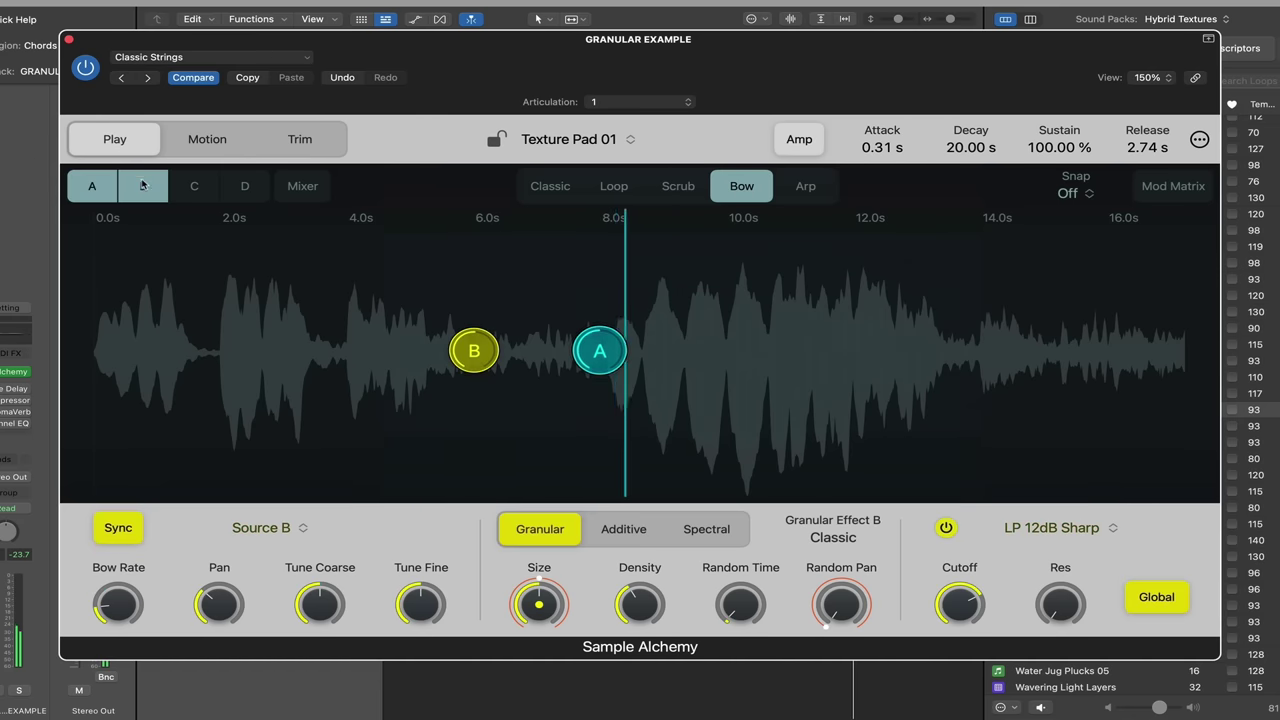
mouse_move(609, 354)
left_mouse_down()
mouse_move(471, 348)
mouse_move(240, 368)
left_mouse_up()
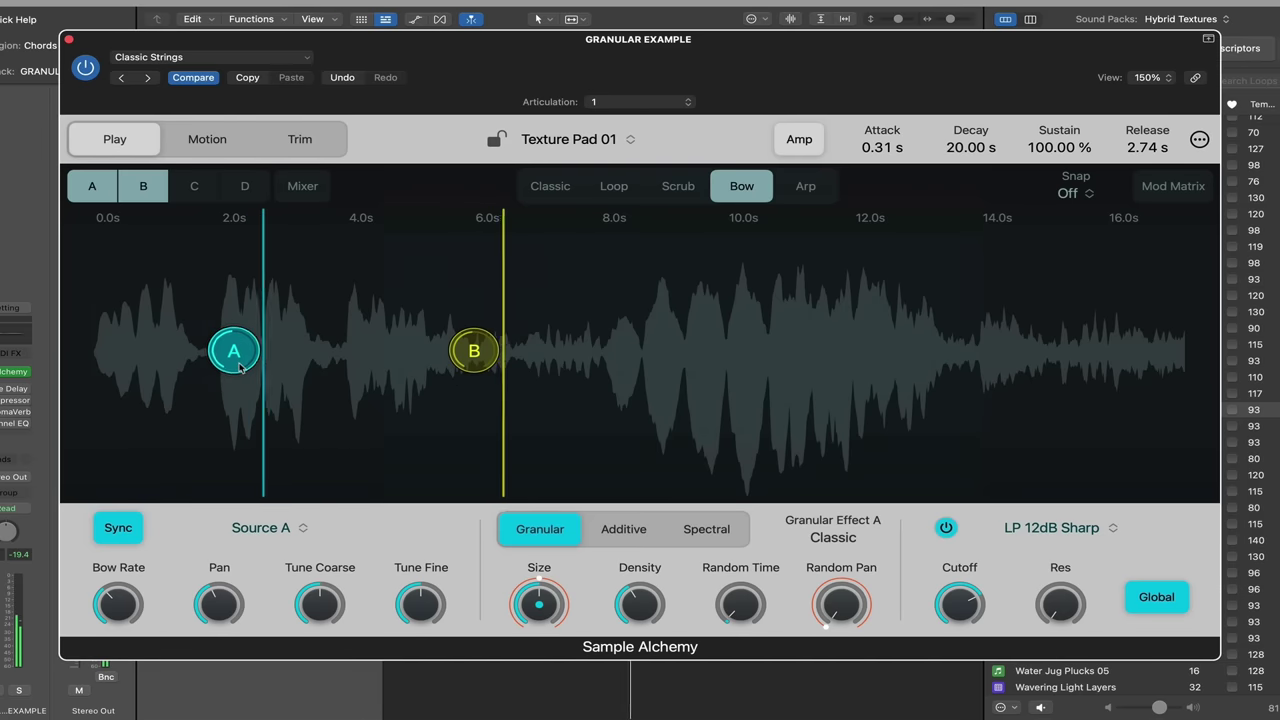
left_click(280, 530)
left_click(333, 525)
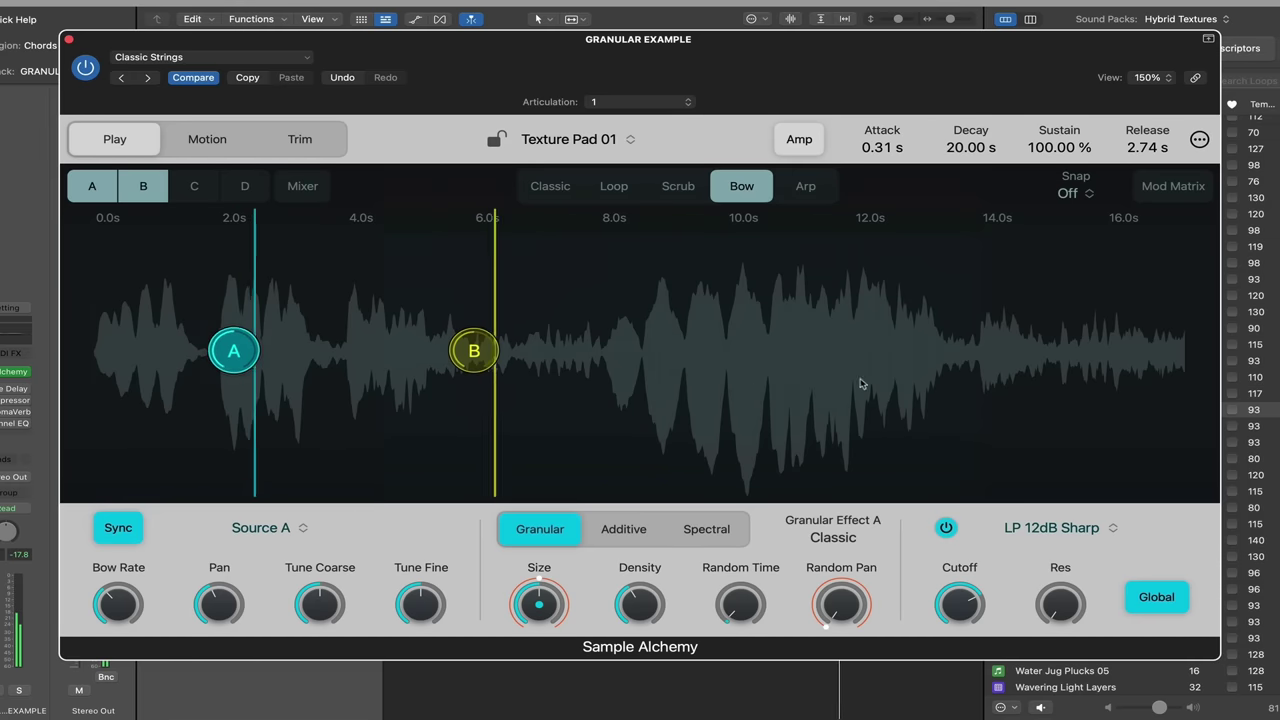
left_click(197, 188)
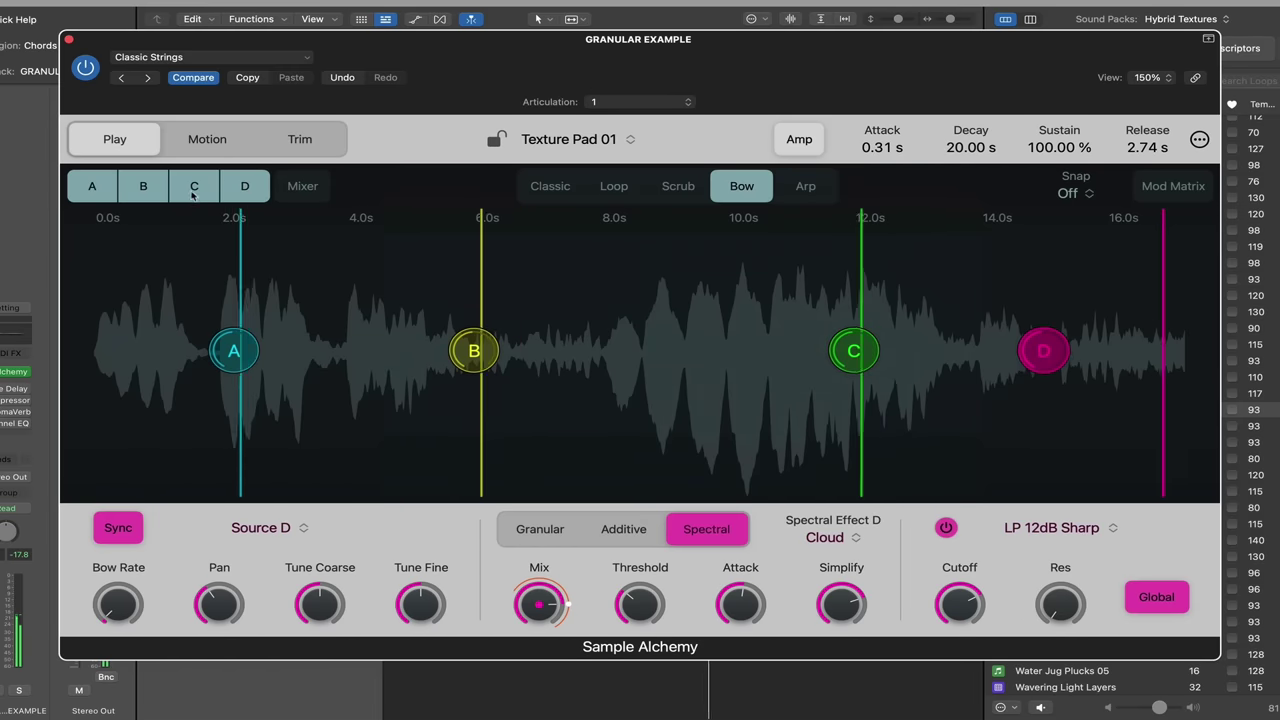
Set source positions to about 1 s for A, 4.2 s for B and 9.8 s for C
left_click_drag(240, 356, 152, 360)
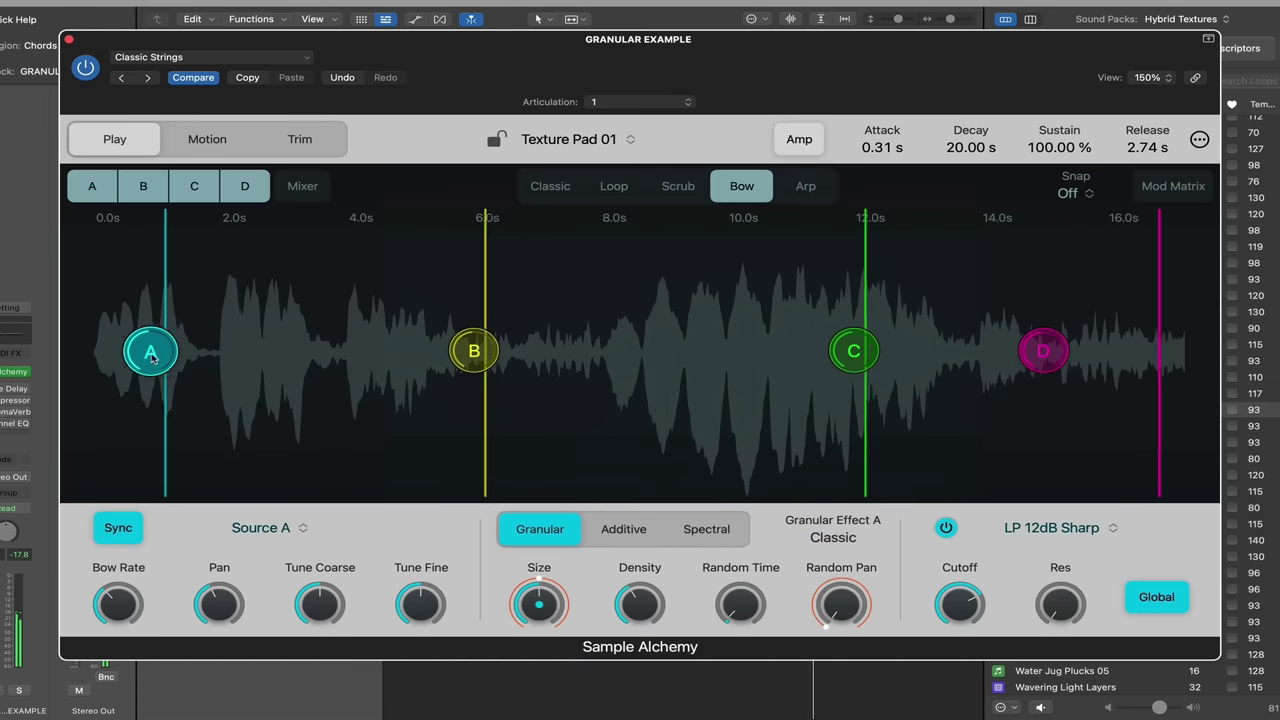
left_click_drag(474, 350, 375, 350)
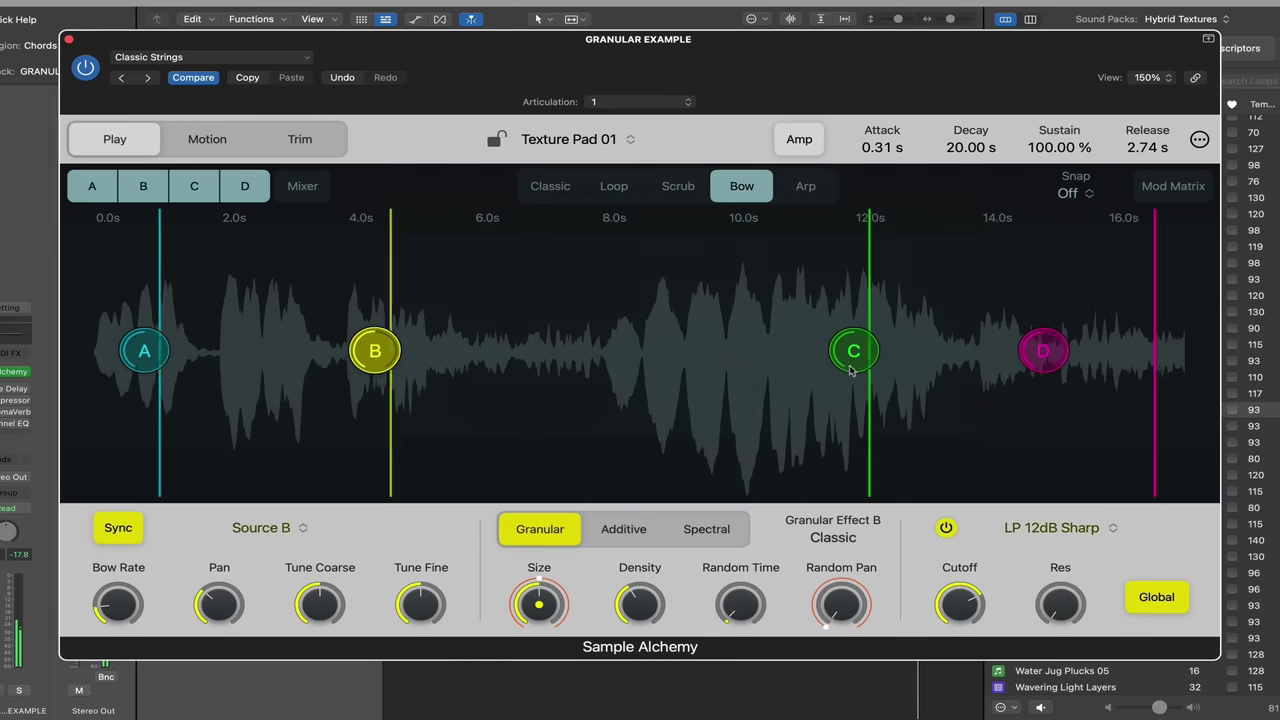
left_click_drag(851, 371, 715, 356)
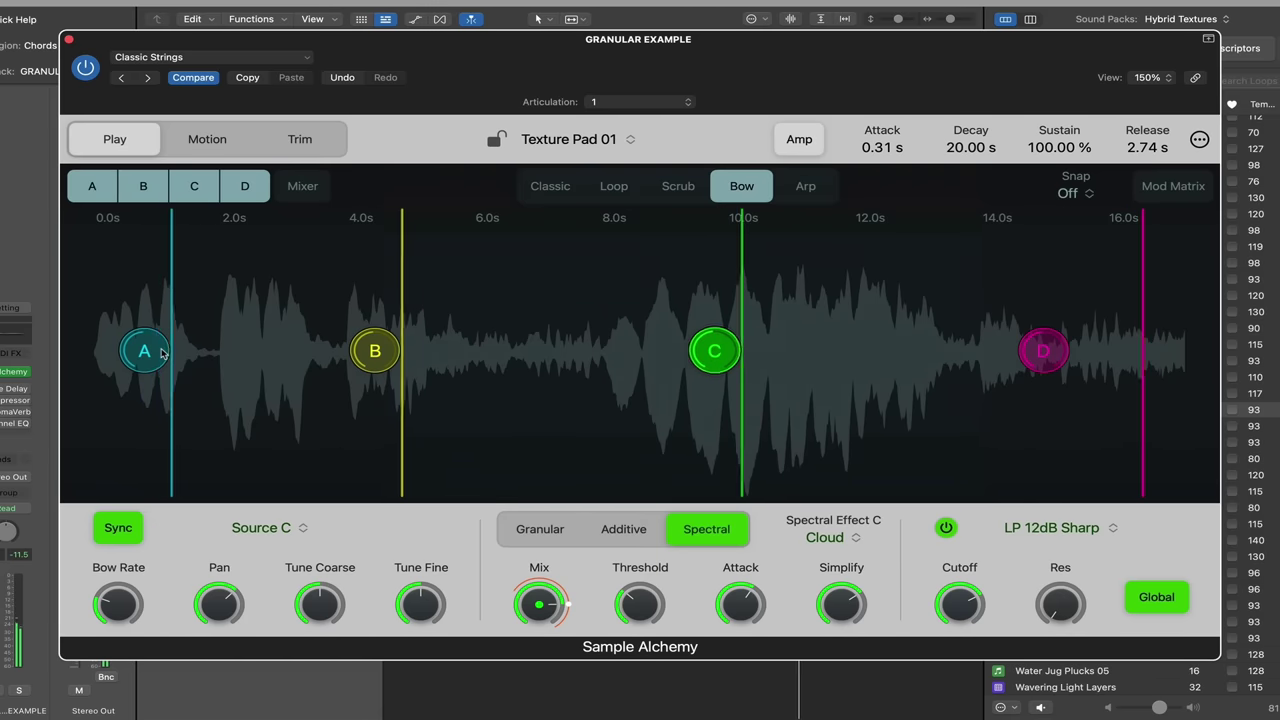
Switch Source D to Additive synthesis with the Harmonic effect
left_click(160, 352)
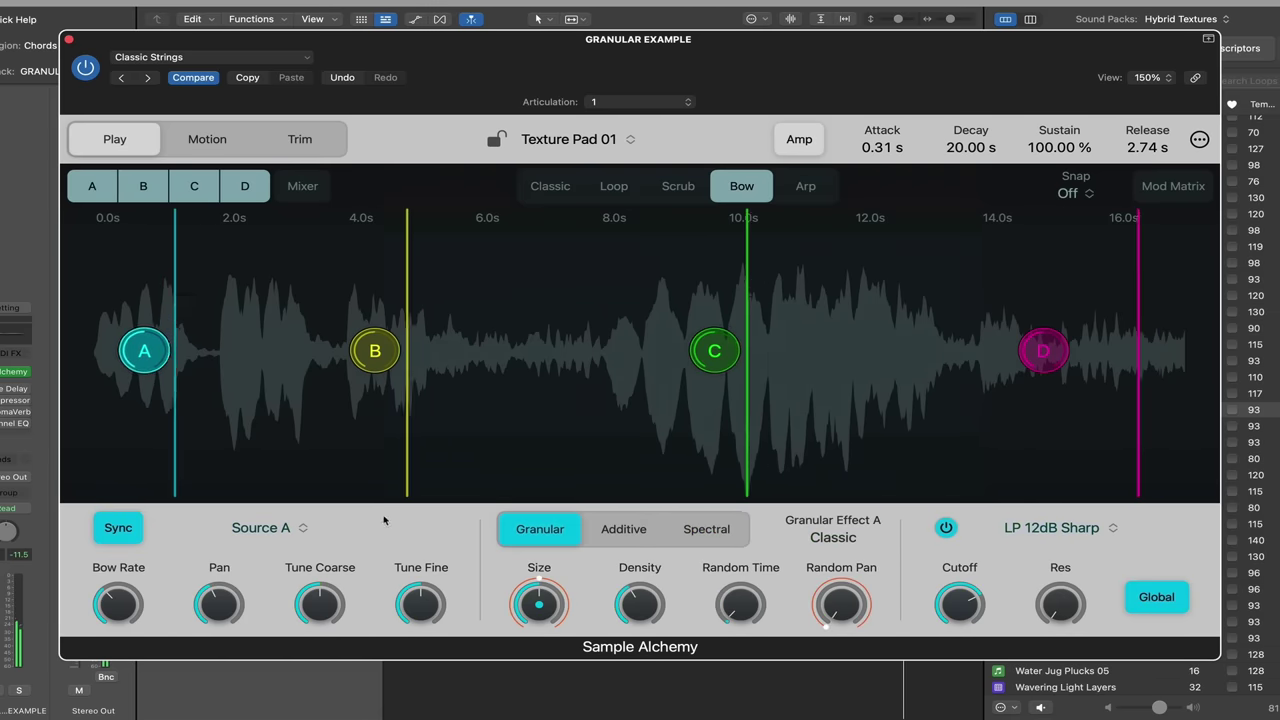
left_click(722, 362)
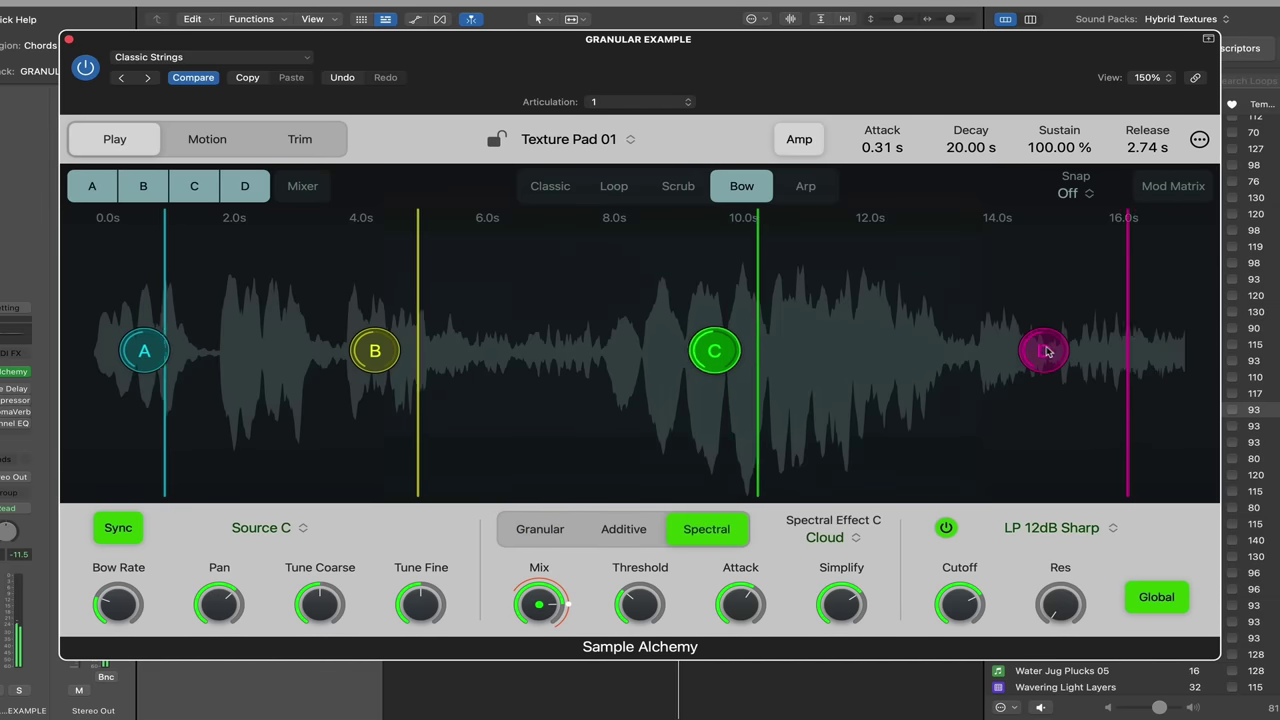
left_click(617, 526)
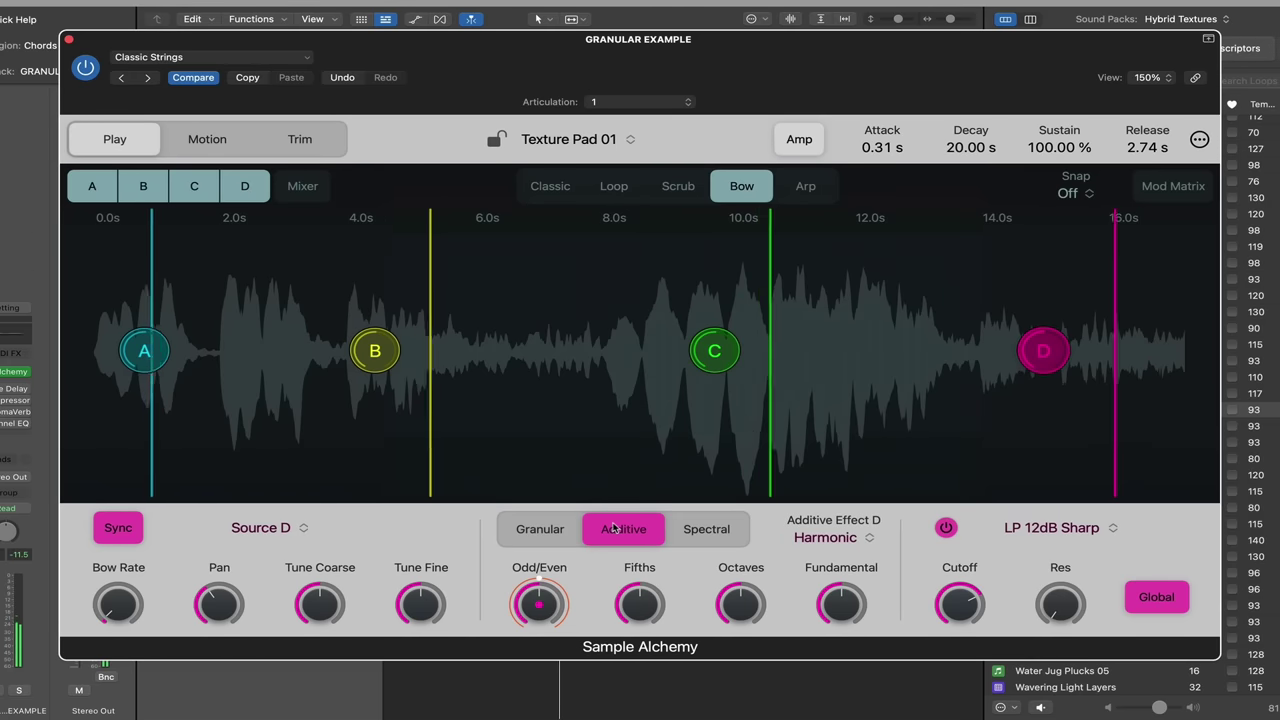
In the source mixer, pull Source D's level down, nudge it back up slightly, then lower Source A
left_click(302, 186)
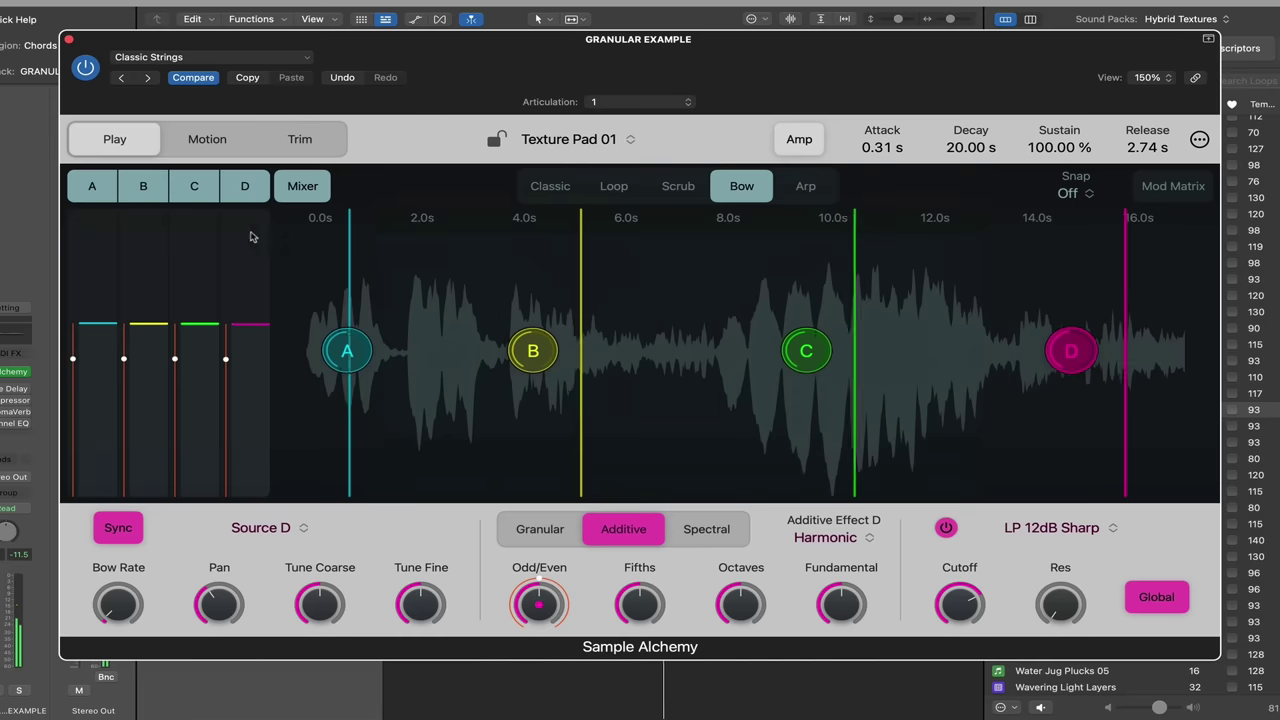
left_click_drag(250, 323, 250, 445)
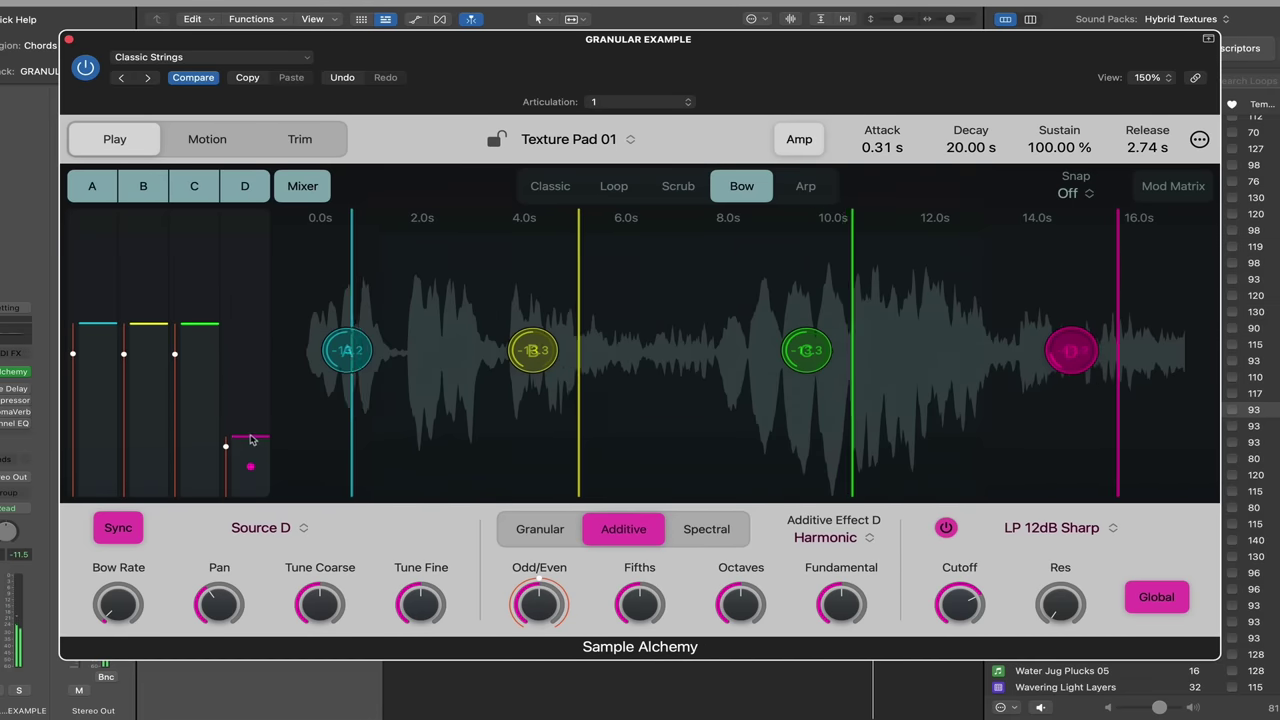
left_click_drag(250, 445, 252, 435)
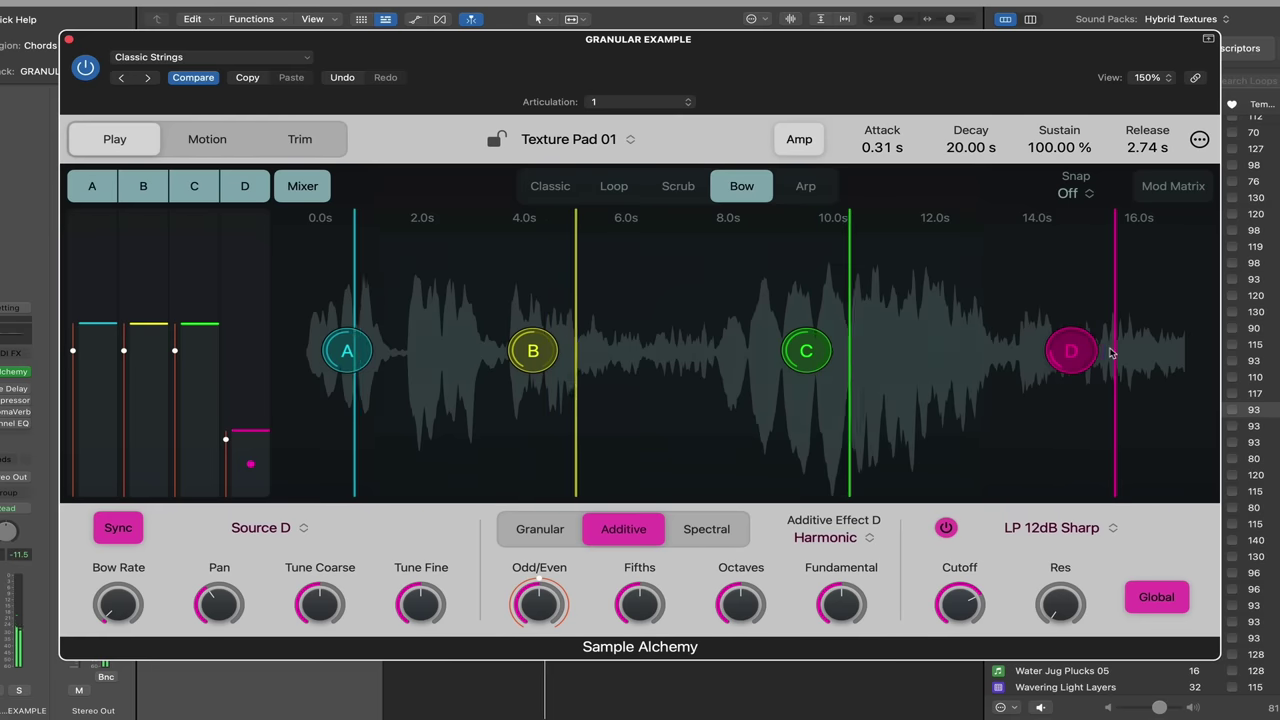
mouse_move(98, 323)
left_mouse_down()
mouse_move(100, 435)
mouse_move(100, 340)
mouse_move(148, 405)
mouse_move(157, 358)
mouse_move(199, 378)
mouse_move(199, 411)
left_mouse_up()
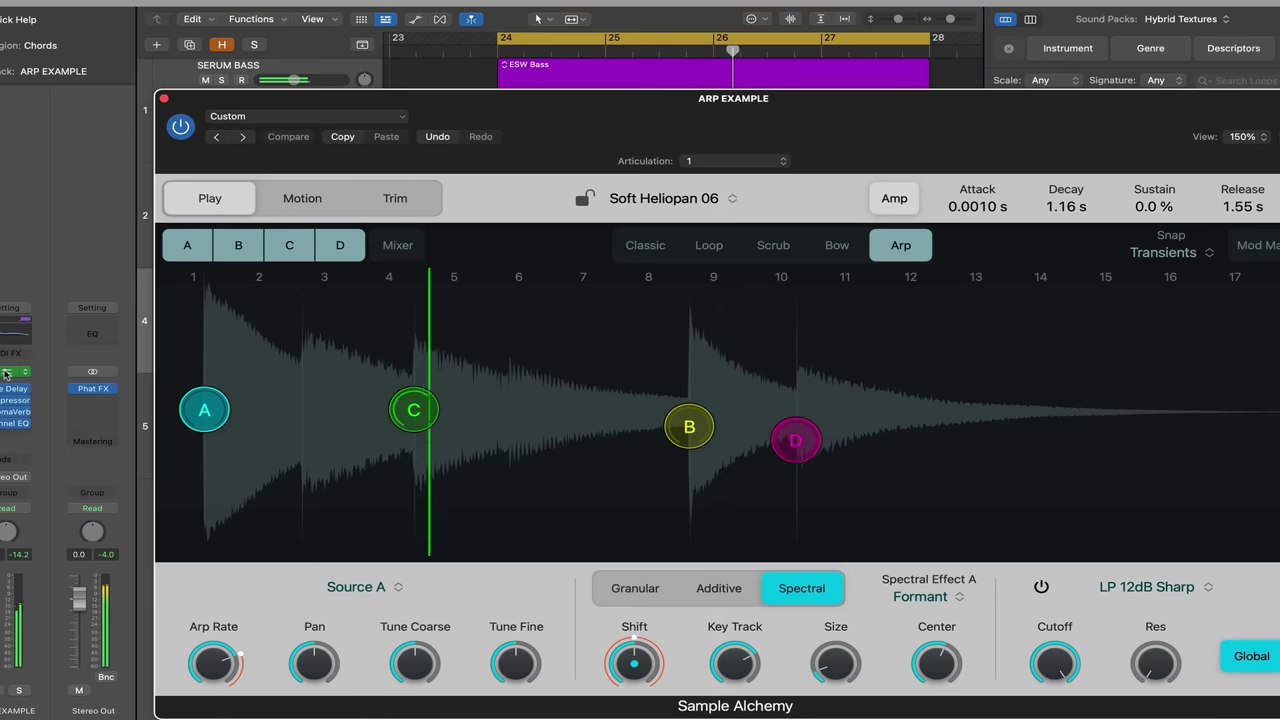
Open Sample Alchemy on ARP EXAMPLE, inspect sources B and D, and locate Soft Heliopan 06.caf in Finder
left_click(6, 373)
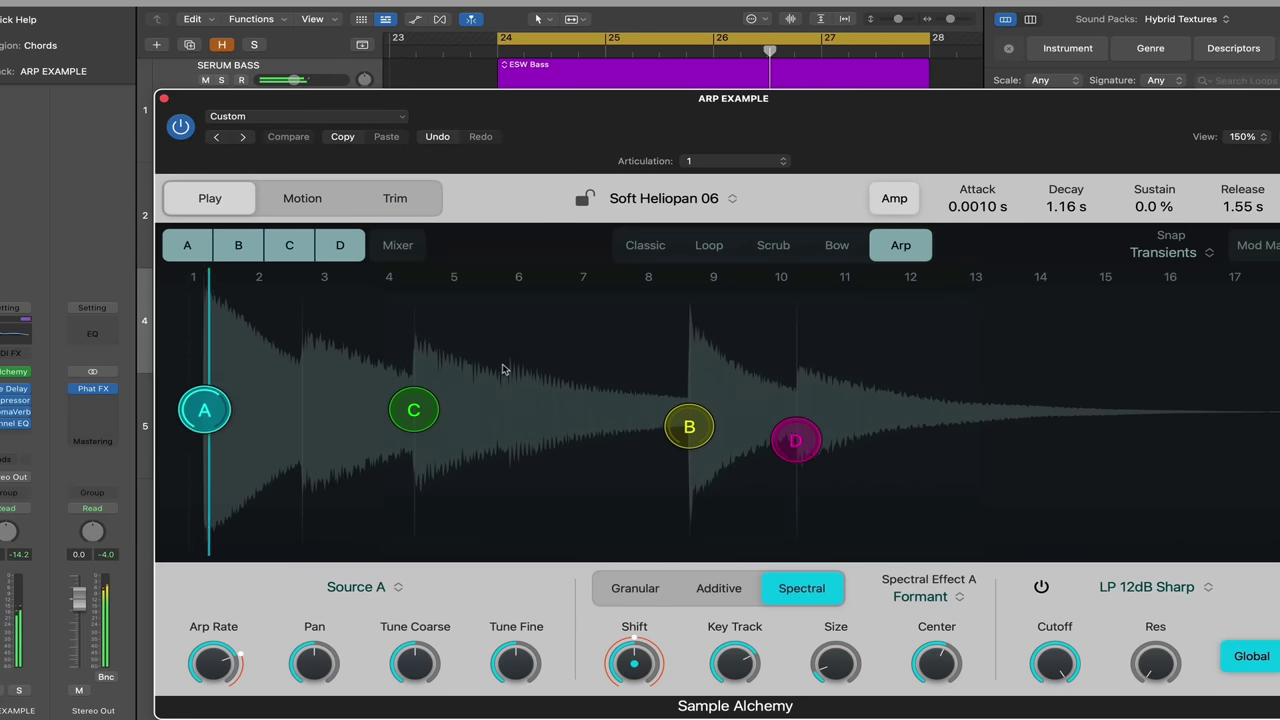
left_click(203, 410)
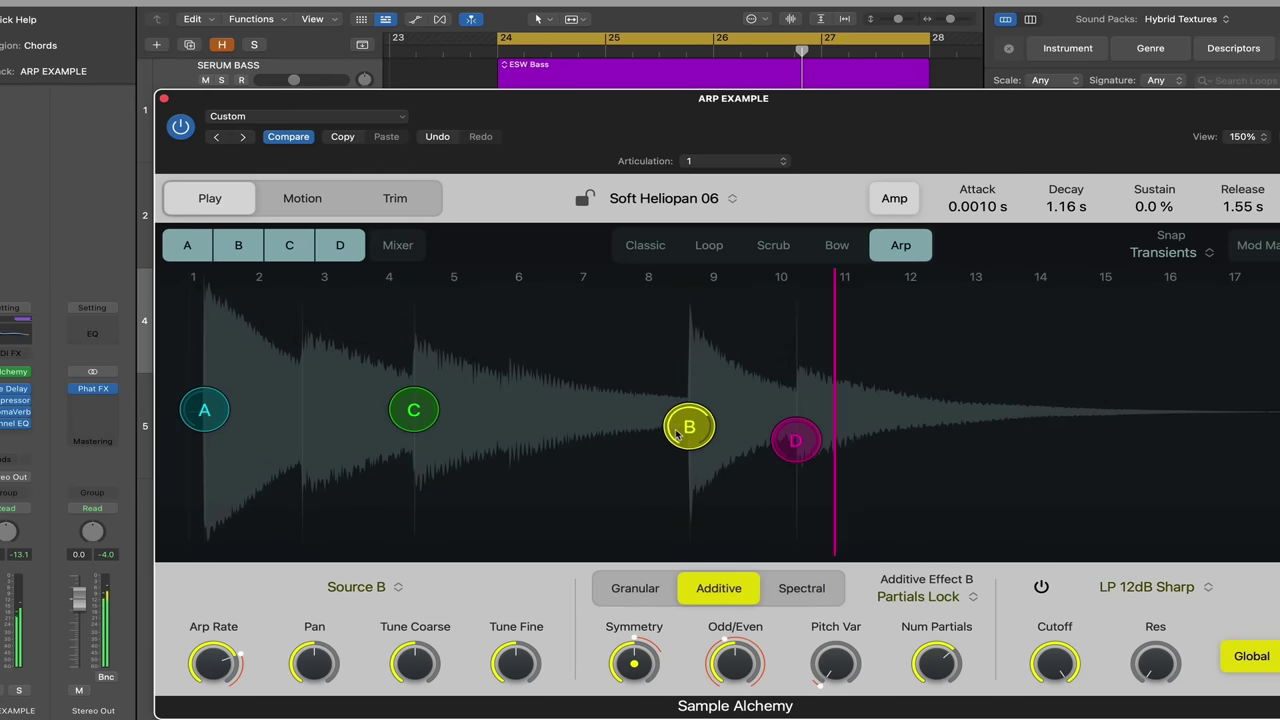
left_click(789, 447)
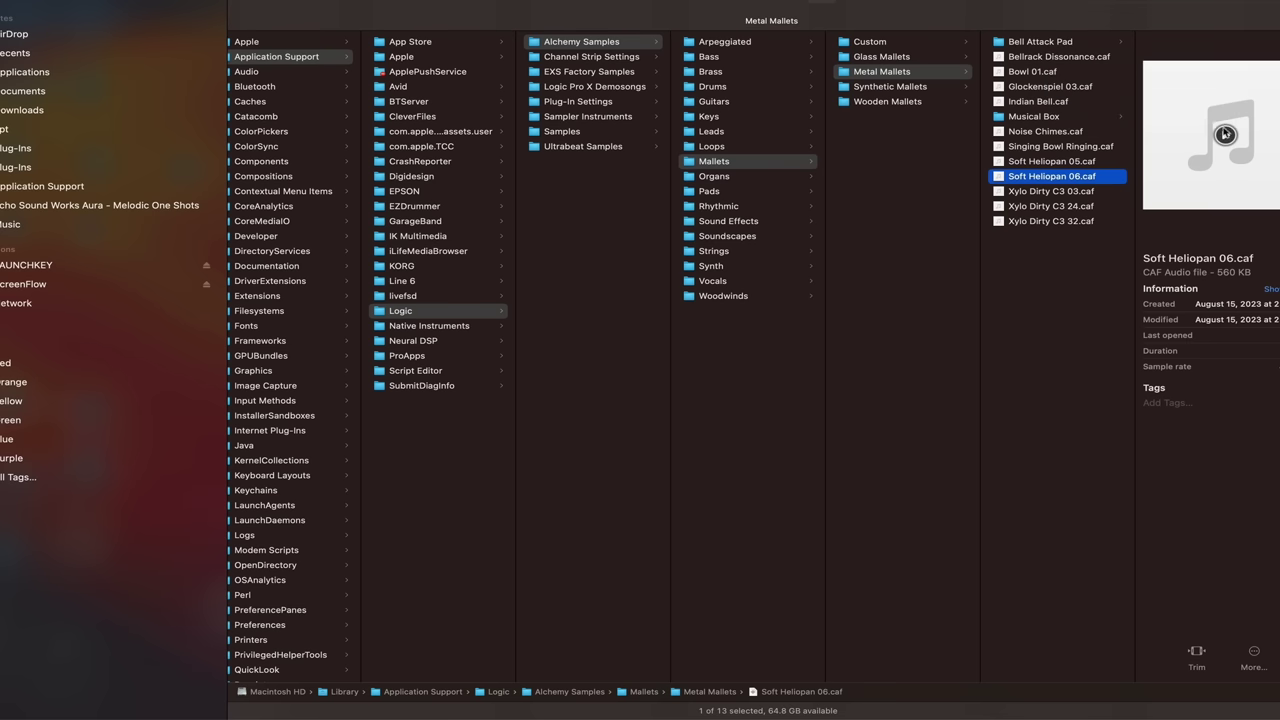
mouse_move(1191, 717)
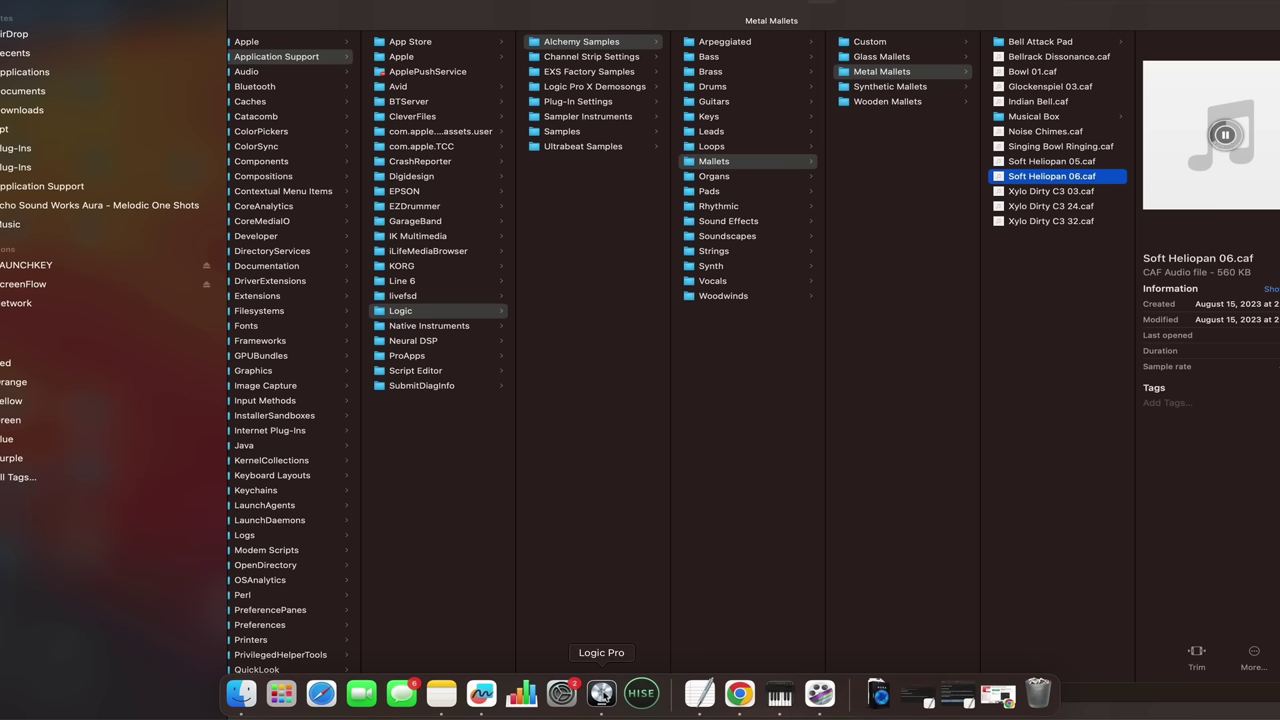
left_click(601, 692)
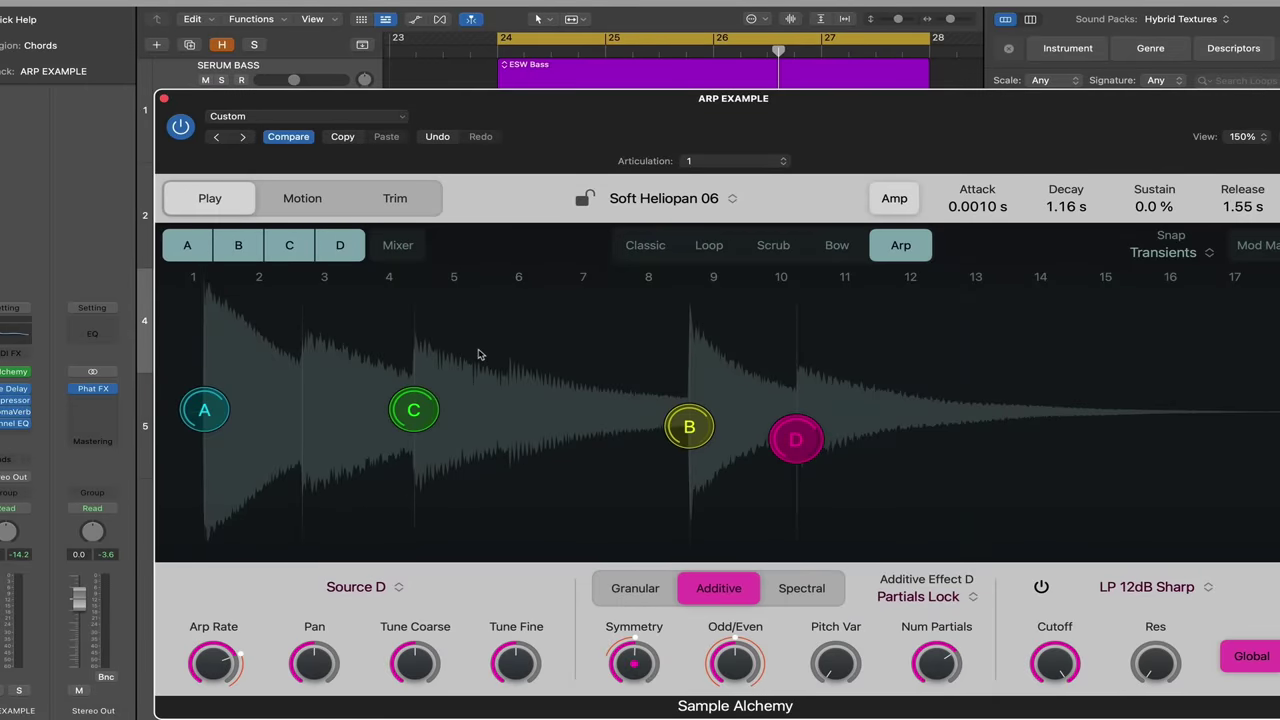
Start playback of the ARP EXAMPLE arp patch and move the Alchemy window down to reveal the tracks
key("space")
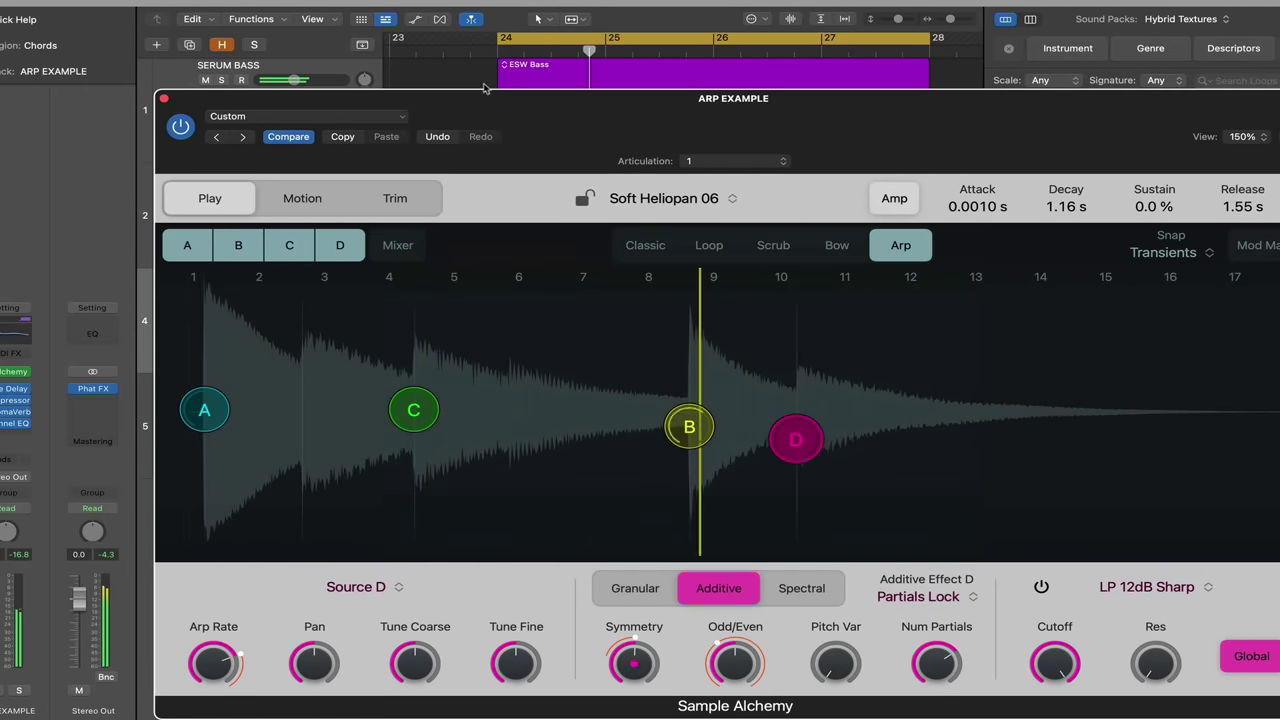
left_click_drag(482, 95, 323, 37)
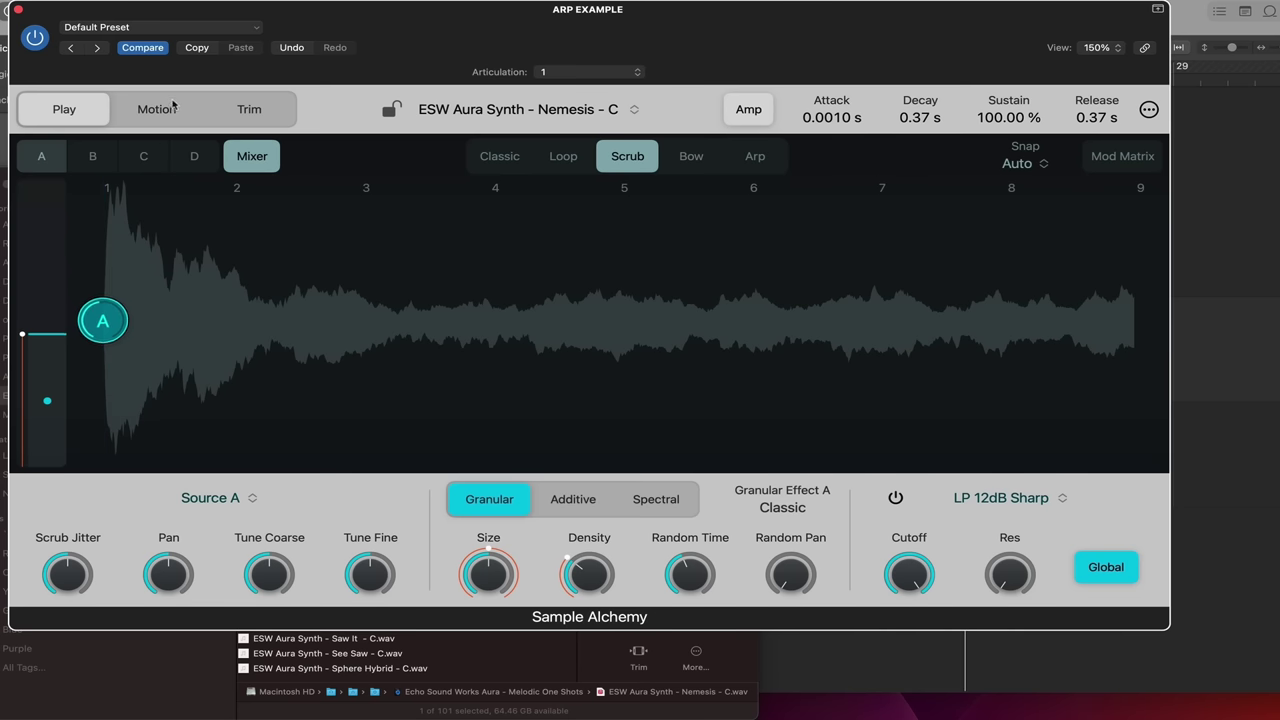
Record source A sweeping across the Nemesis waveform in Motion mode, clear it, and restart A at the sample start
left_click(157, 109)
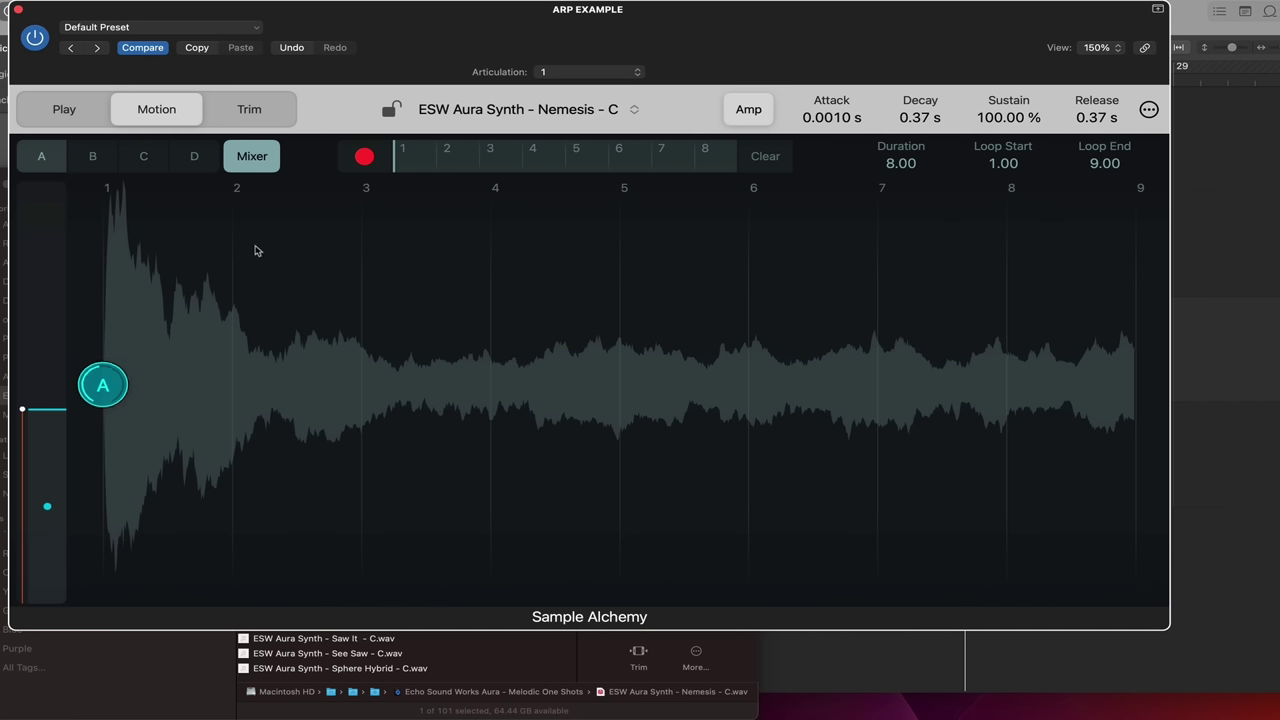
left_click(362, 160)
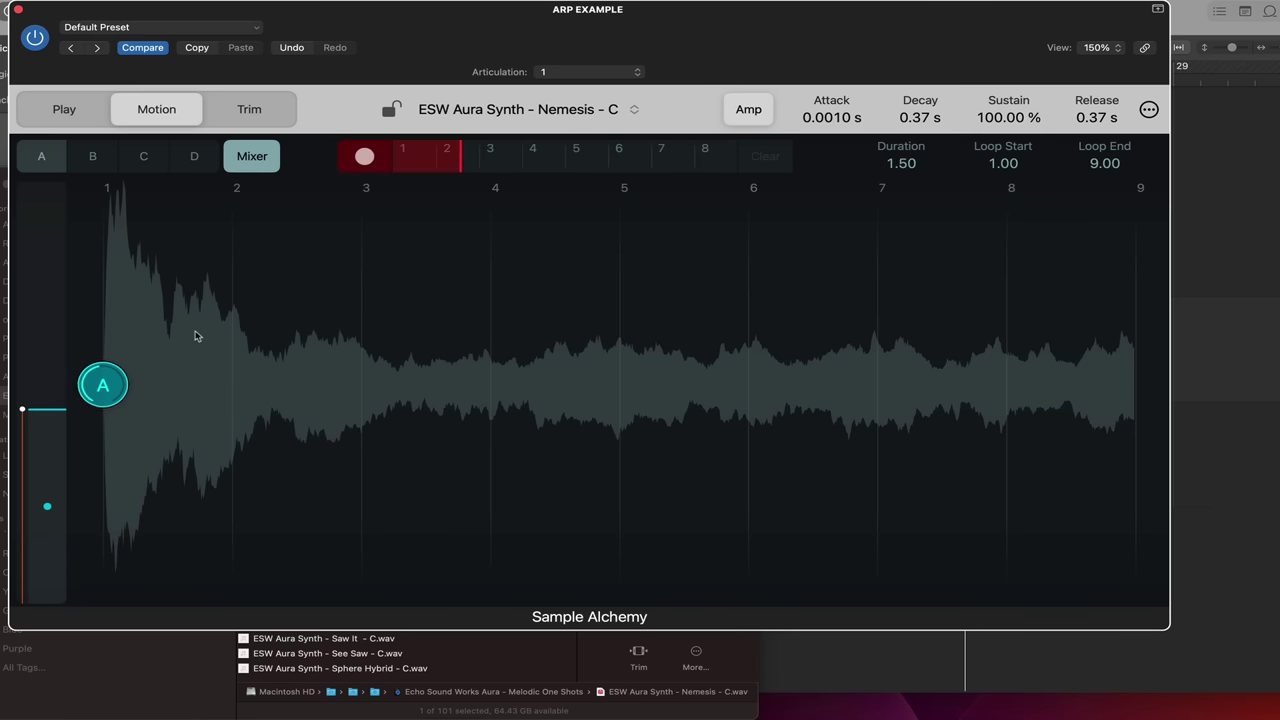
mouse_move(118, 385)
left_mouse_down()
mouse_move(155, 337)
mouse_move(187, 336)
mouse_move(236, 375)
mouse_move(322, 380)
mouse_move(404, 356)
mouse_move(511, 371)
mouse_move(597, 353)
mouse_move(634, 368)
left_mouse_up()
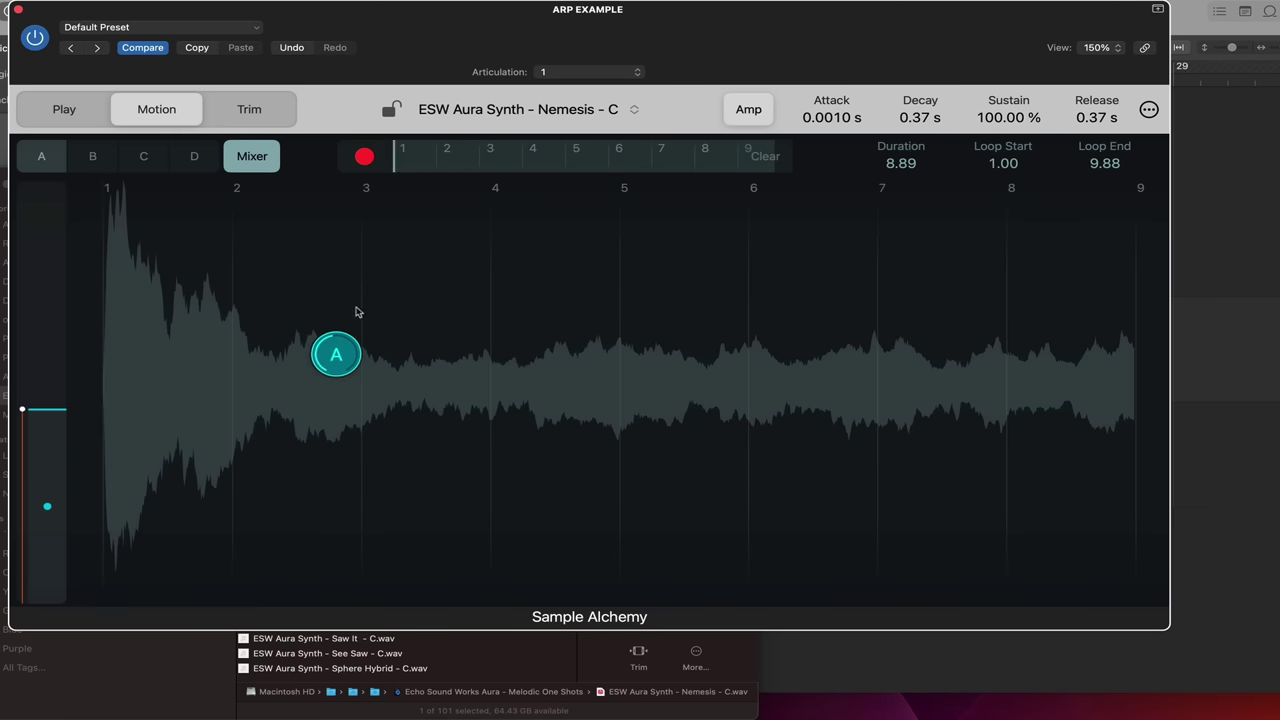
left_click_drag(340, 353, 174, 364)
left_click(741, 164)
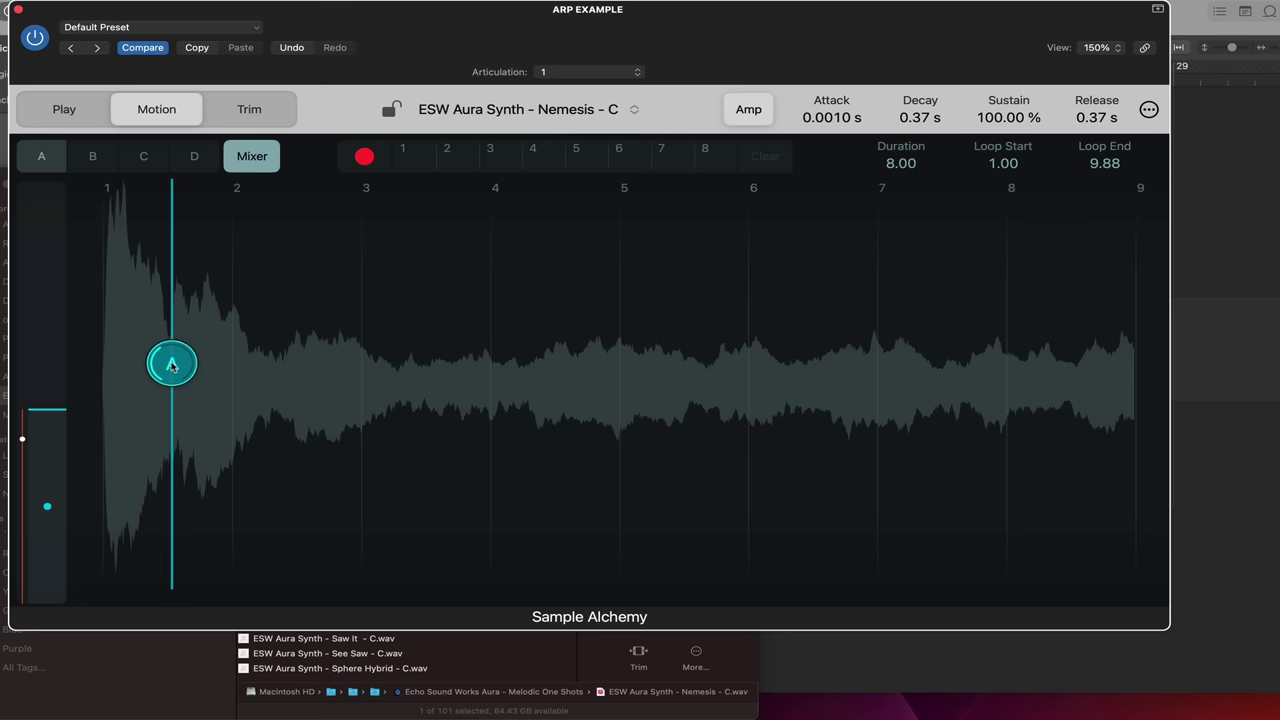
mouse_move(172, 366)
left_mouse_down()
mouse_move(72, 335)
mouse_move(108, 368)
mouse_move(272, 382)
mouse_move(172, 374)
mouse_move(137, 285)
mouse_move(120, 417)
mouse_move(100, 290)
mouse_move(82, 410)
mouse_move(187, 393)
mouse_move(196, 368)
mouse_move(188, 403)
left_mouse_up()
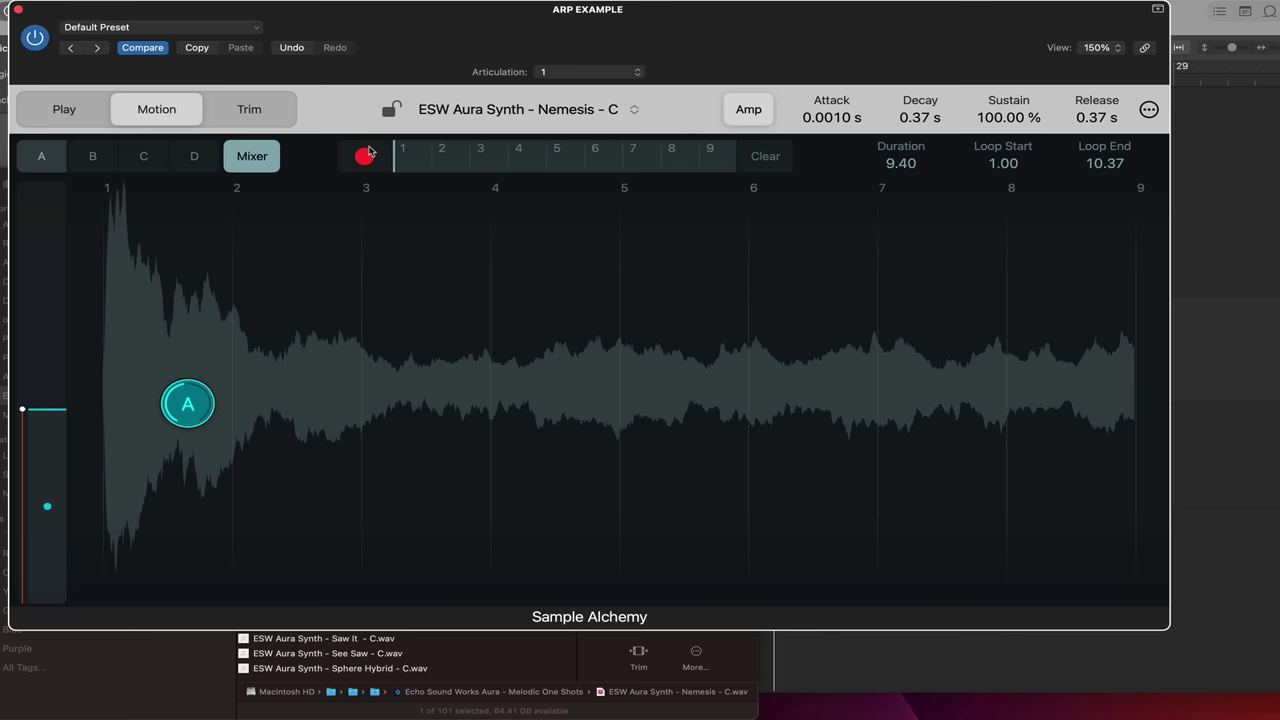
Drag source A back to the very start of the Nemesis waveform
left_click_drag(190, 412, 104, 399)
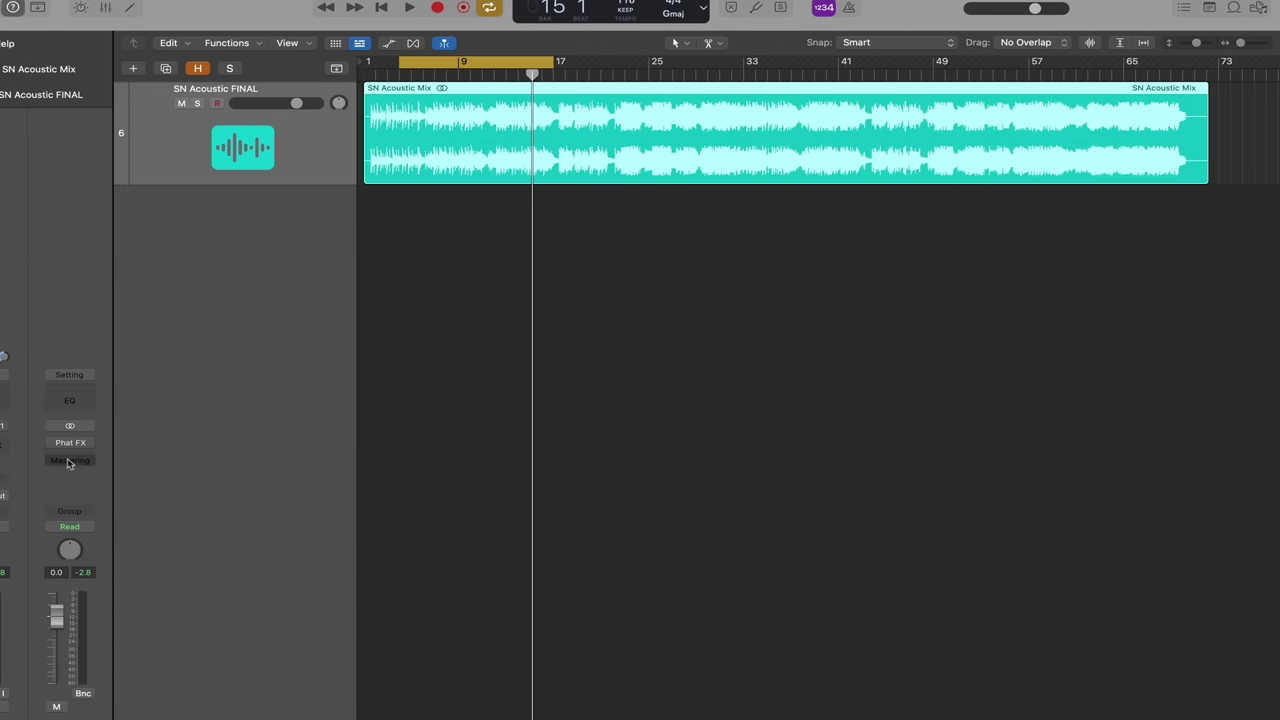
Open the Mastering Assistant on Stereo Out, play the mix, and toggle Bypass to compare
left_click(69, 461)
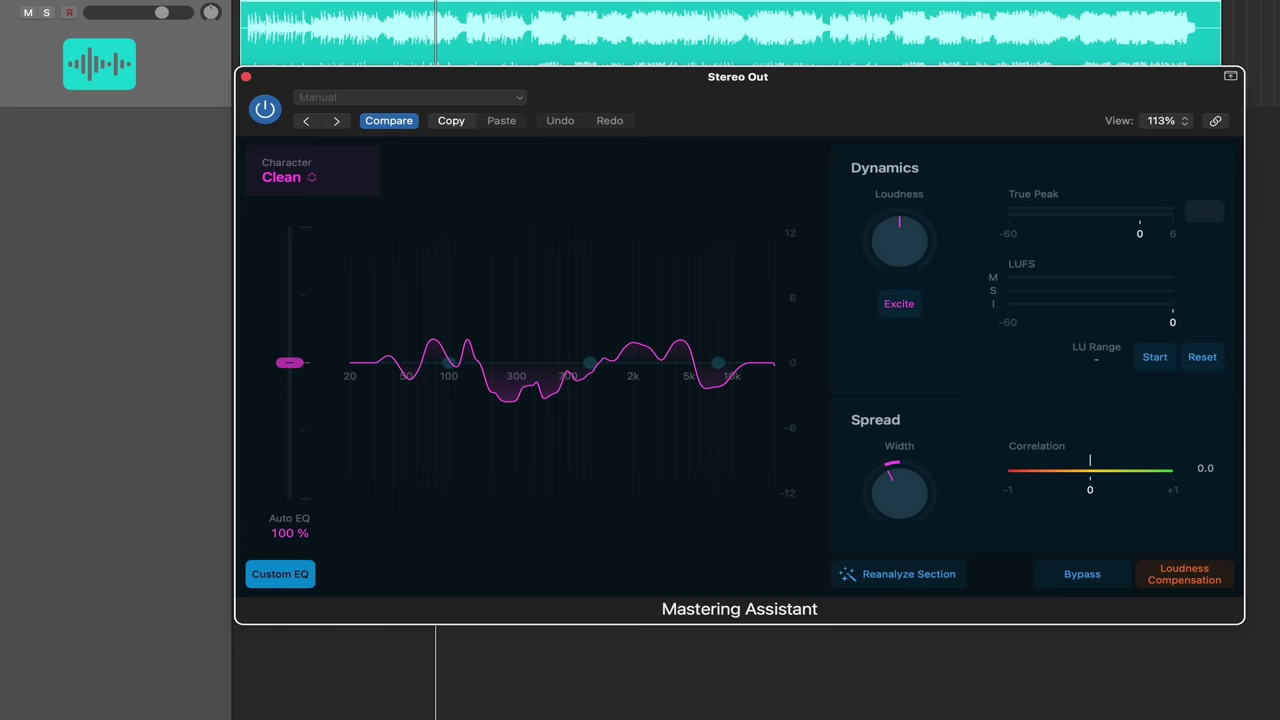
key("space")
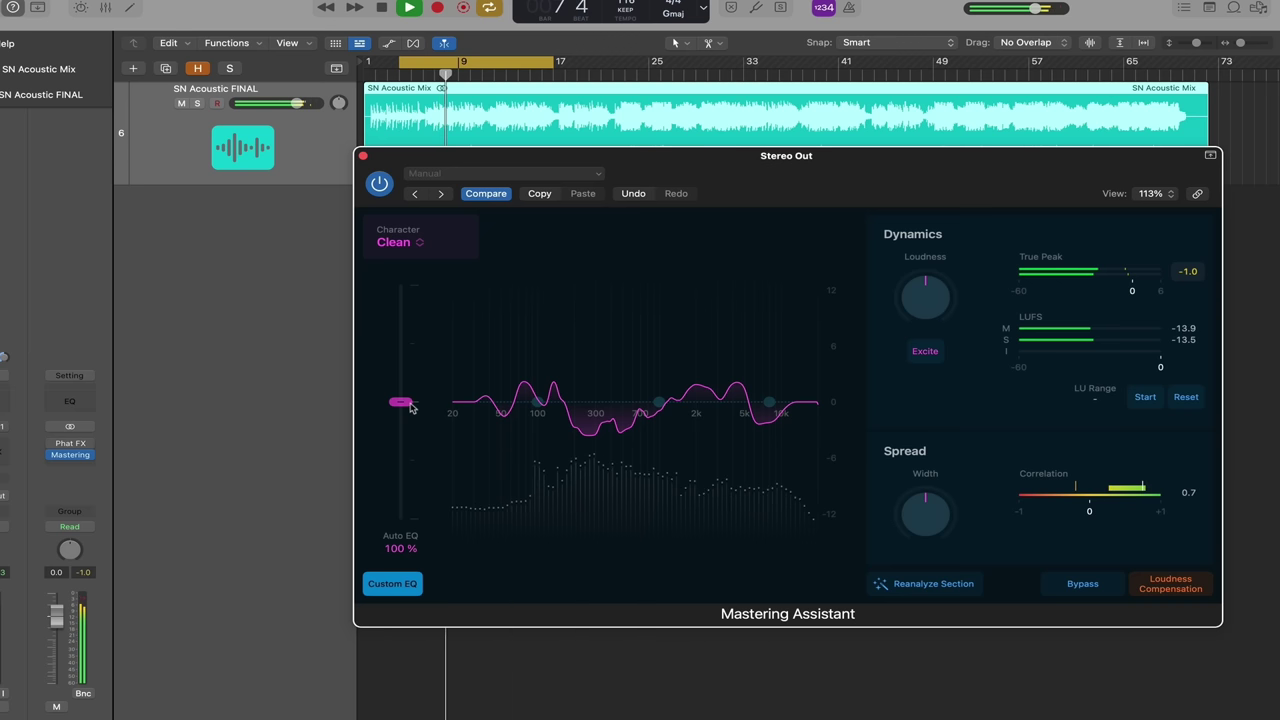
left_click(1068, 588)
left_click(1068, 588)
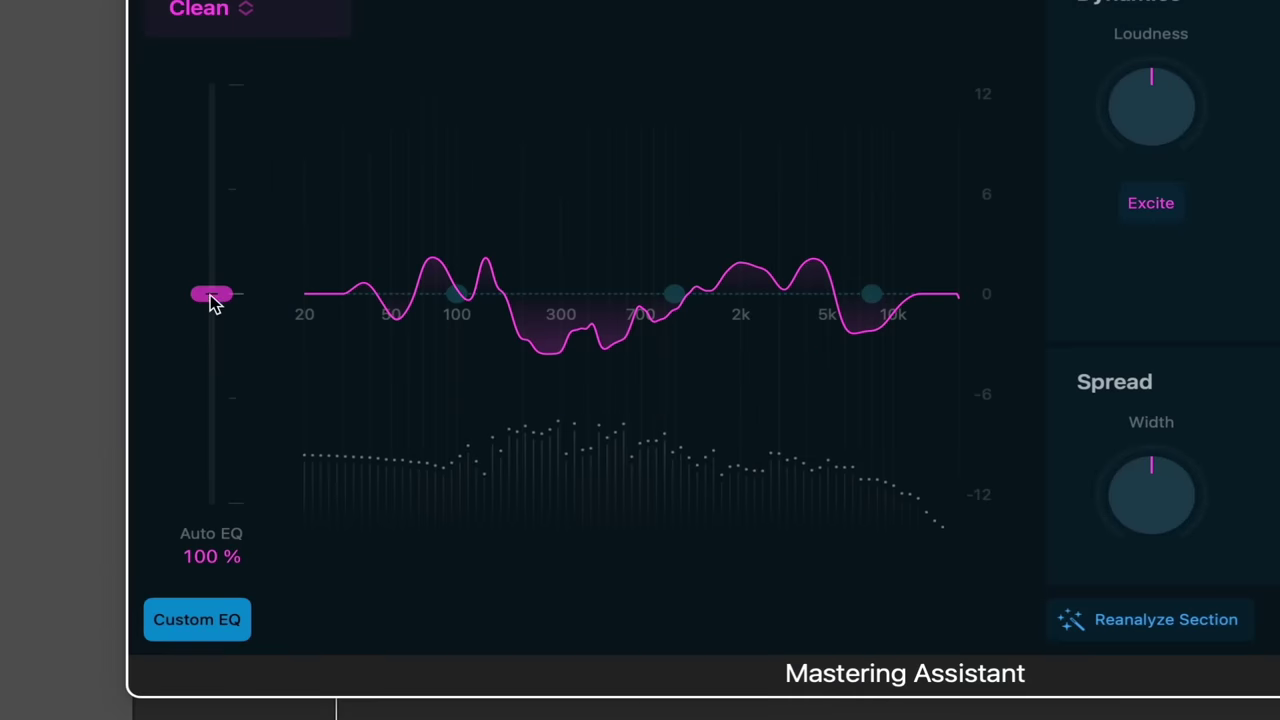
Reduce the Auto EQ amount to 31% and turn on loudness compensation
left_click_drag(401, 405, 404, 456)
left_click_drag(218, 392, 231, 457)
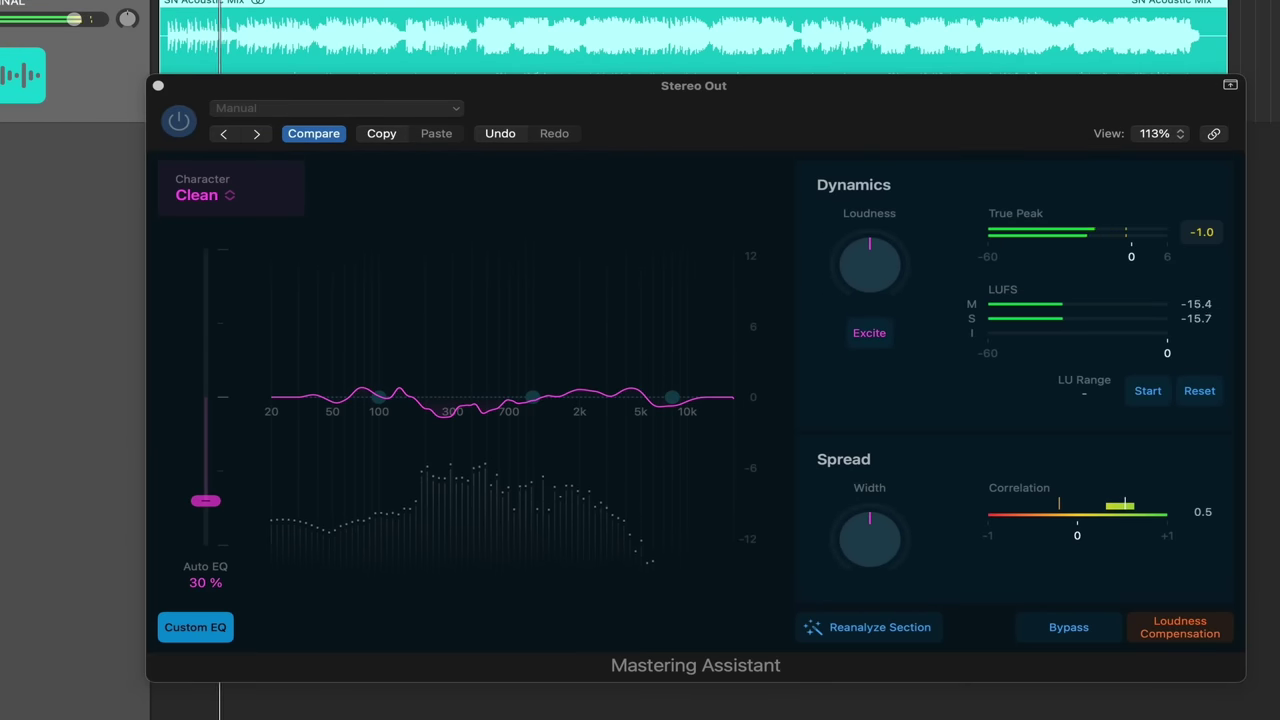
left_click(205, 500)
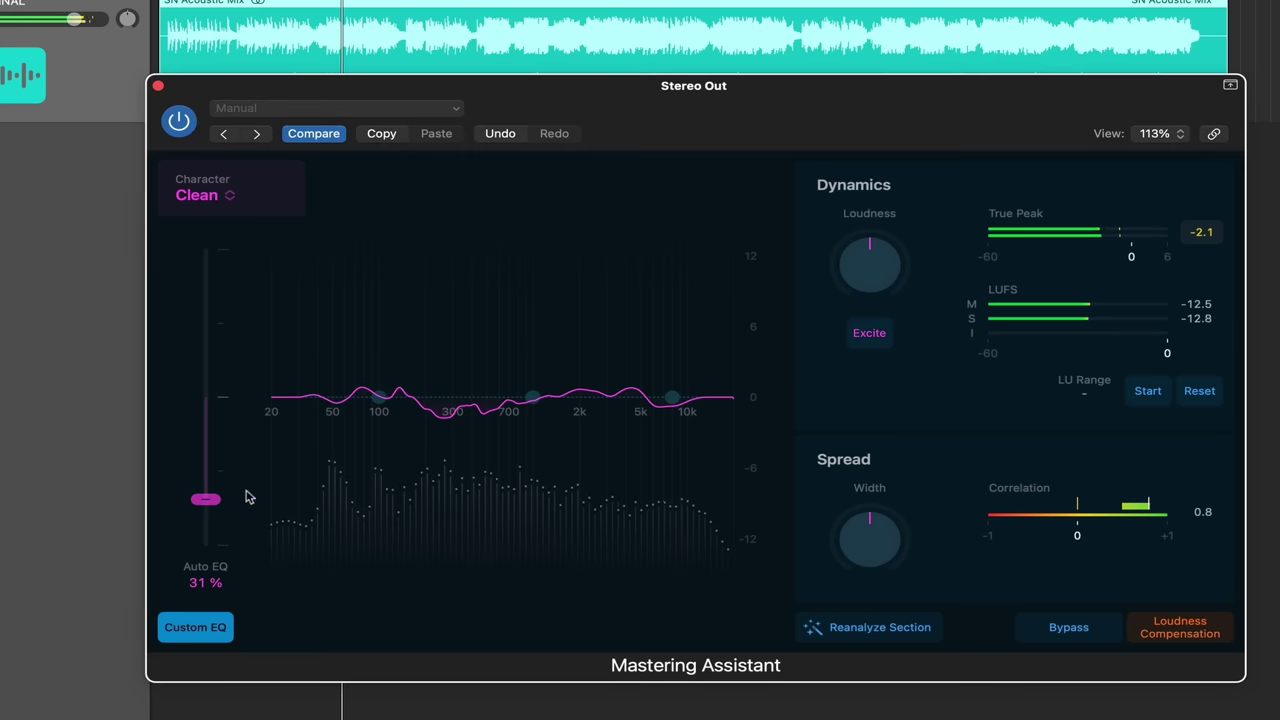
left_click(1138, 630)
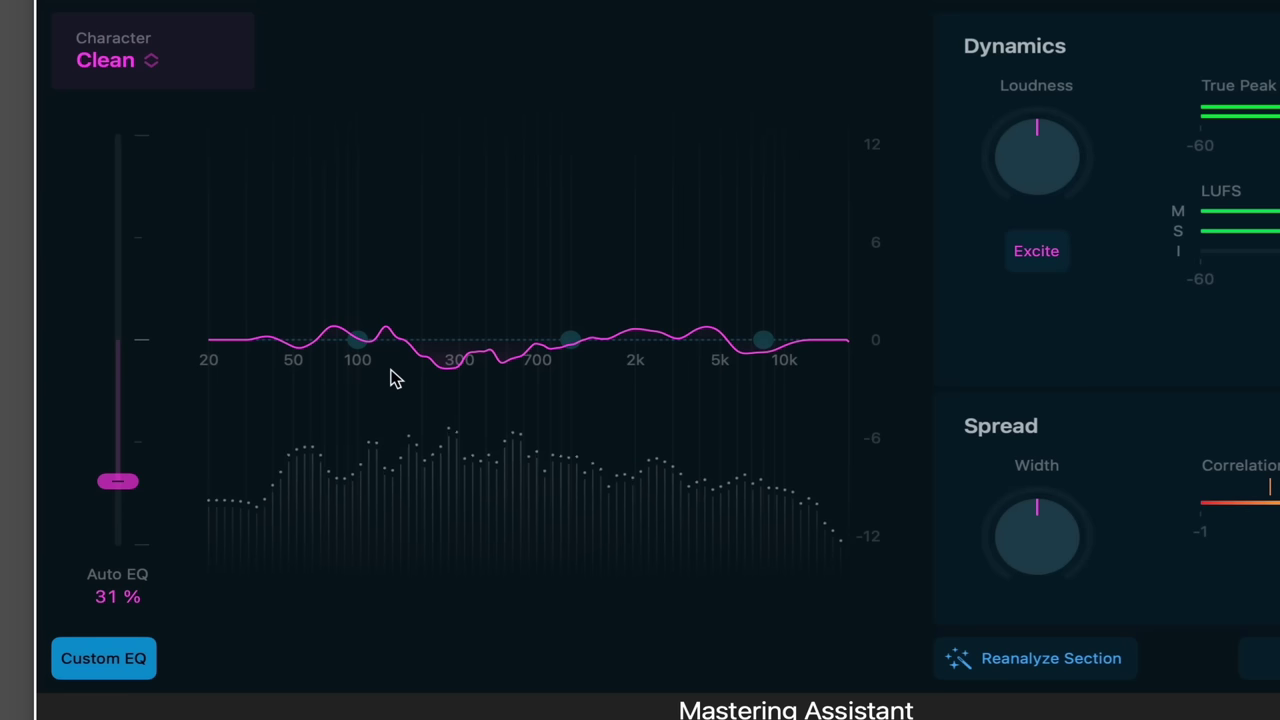
left_click(143, 63)
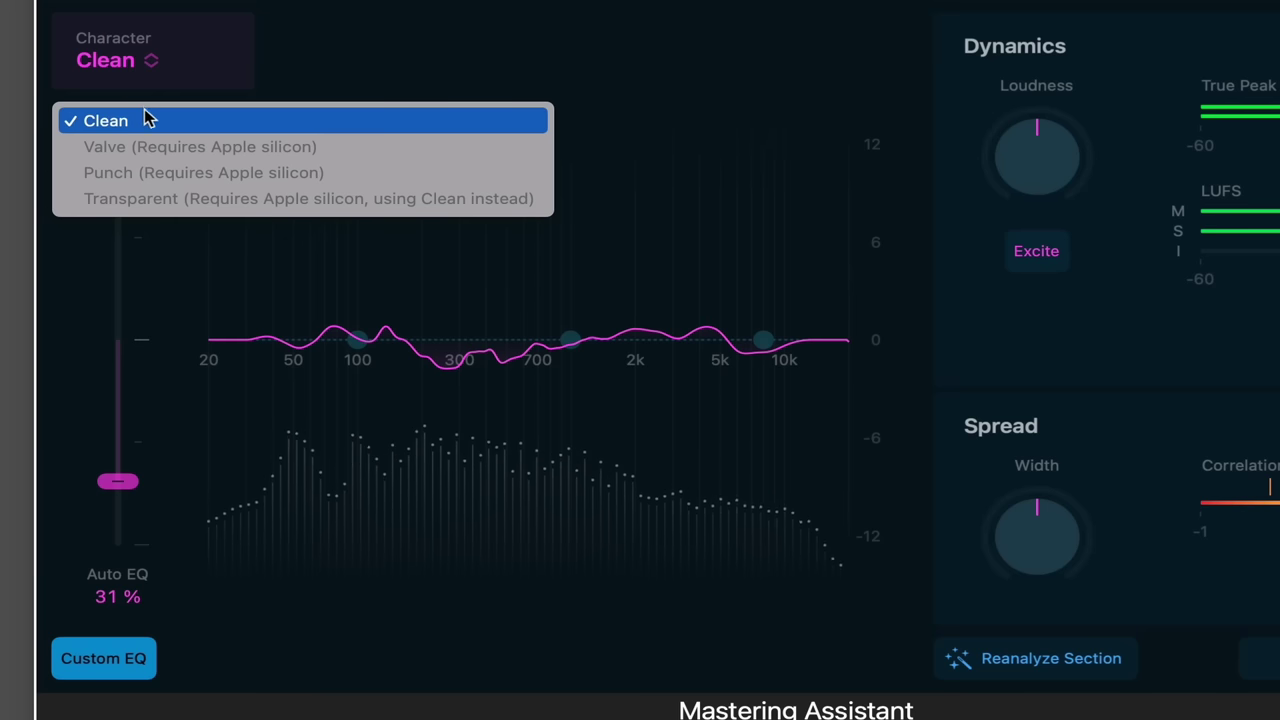
Keep the current character, nudge Loudness up to about +0.06, and pull Spread Width down to about +0.07
left_click(317, 42)
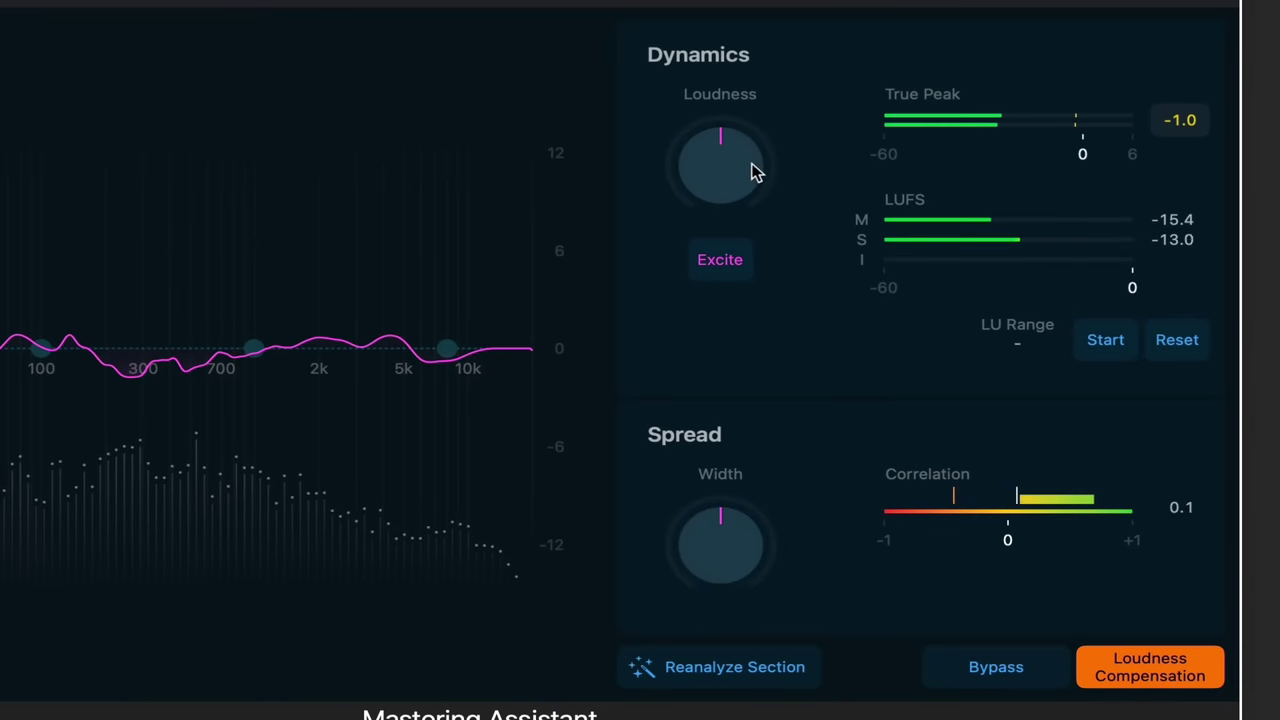
mouse_move(998, 143)
left_click_drag(755, 147, 766, 126)
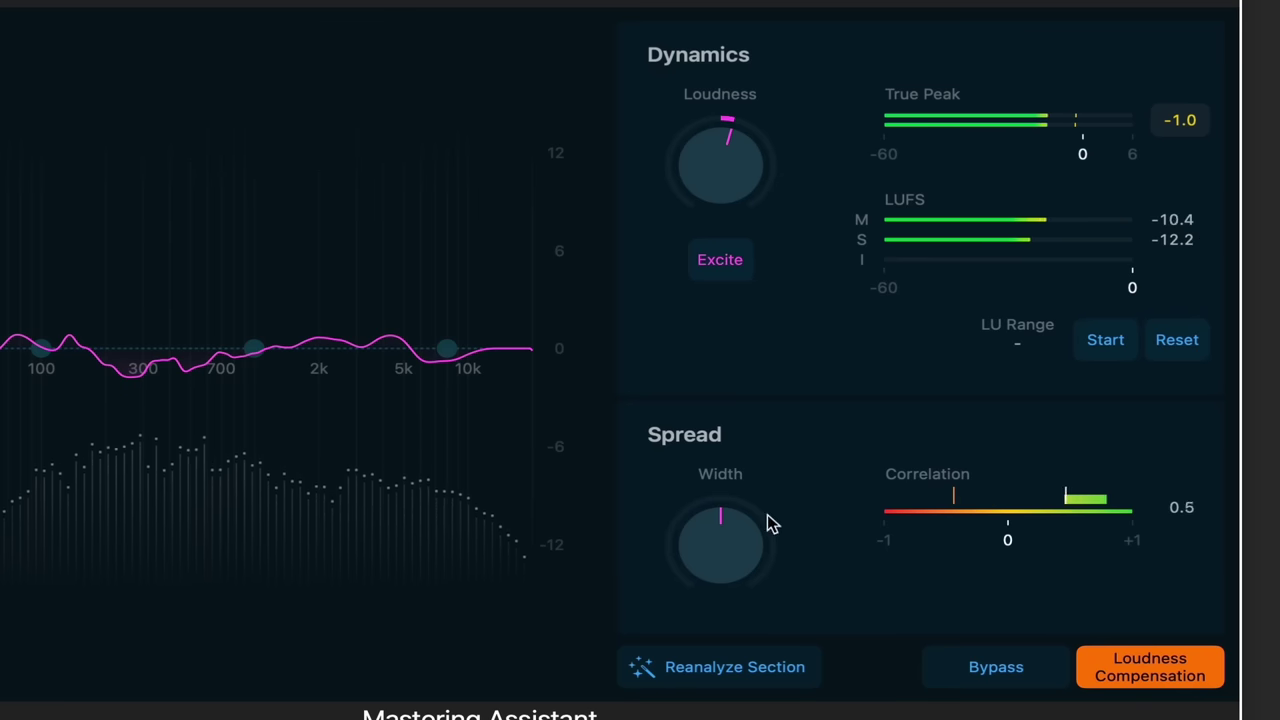
left_click_drag(725, 525, 864, 148)
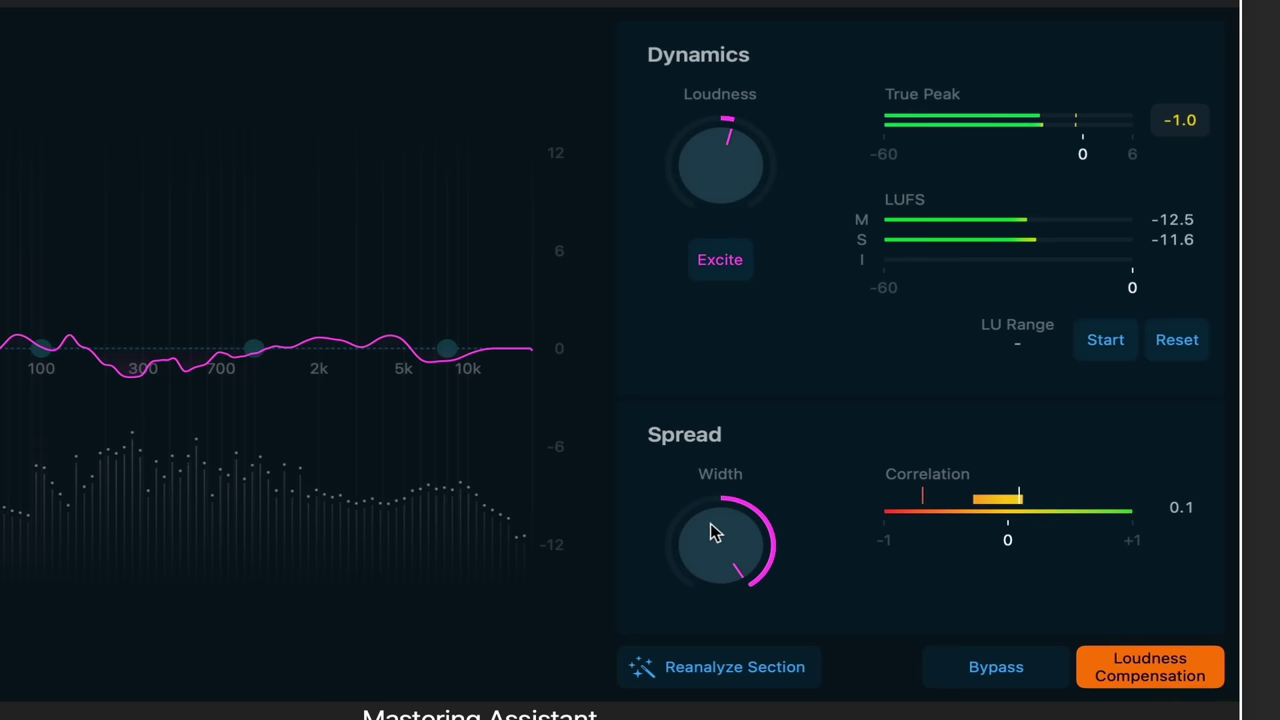
left_click_drag(710, 533, 670, 719)
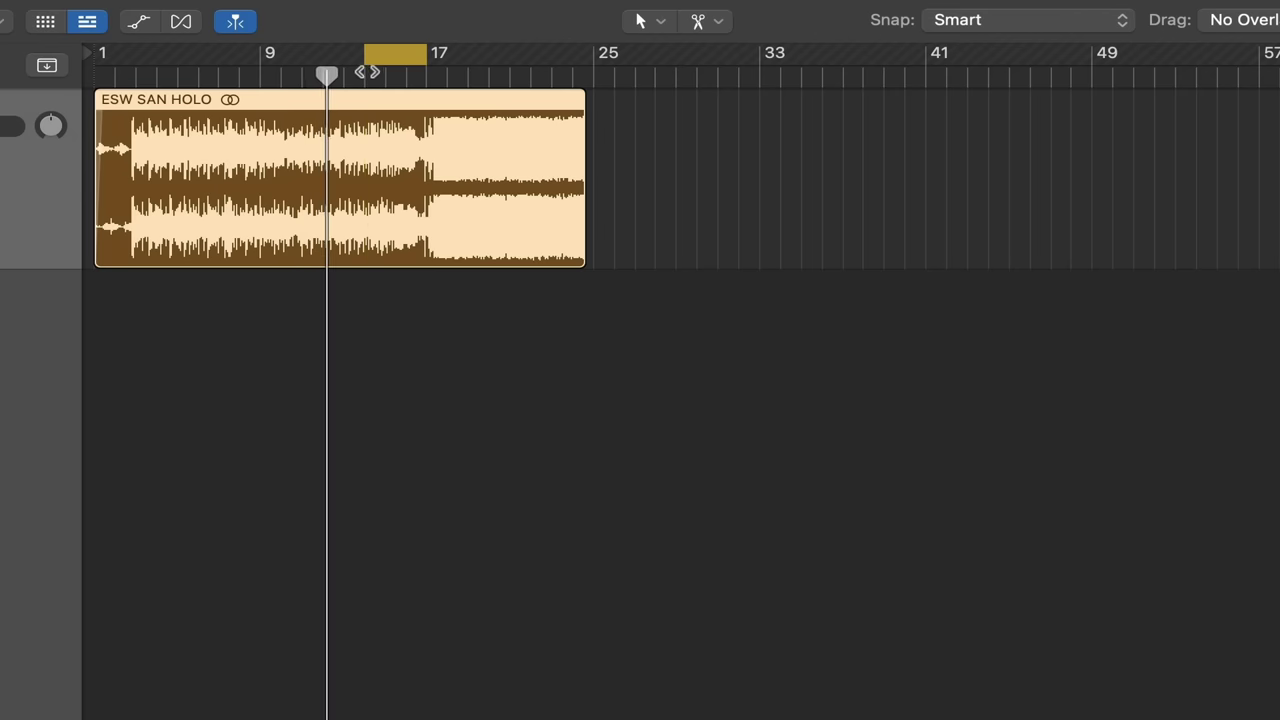
Return the playhead to the cycle start and extend the cycle range to about bar 23
left_click(368, 70)
left_click_drag(441, 59, 586, 60)
scroll(507, 198, "up", 5)
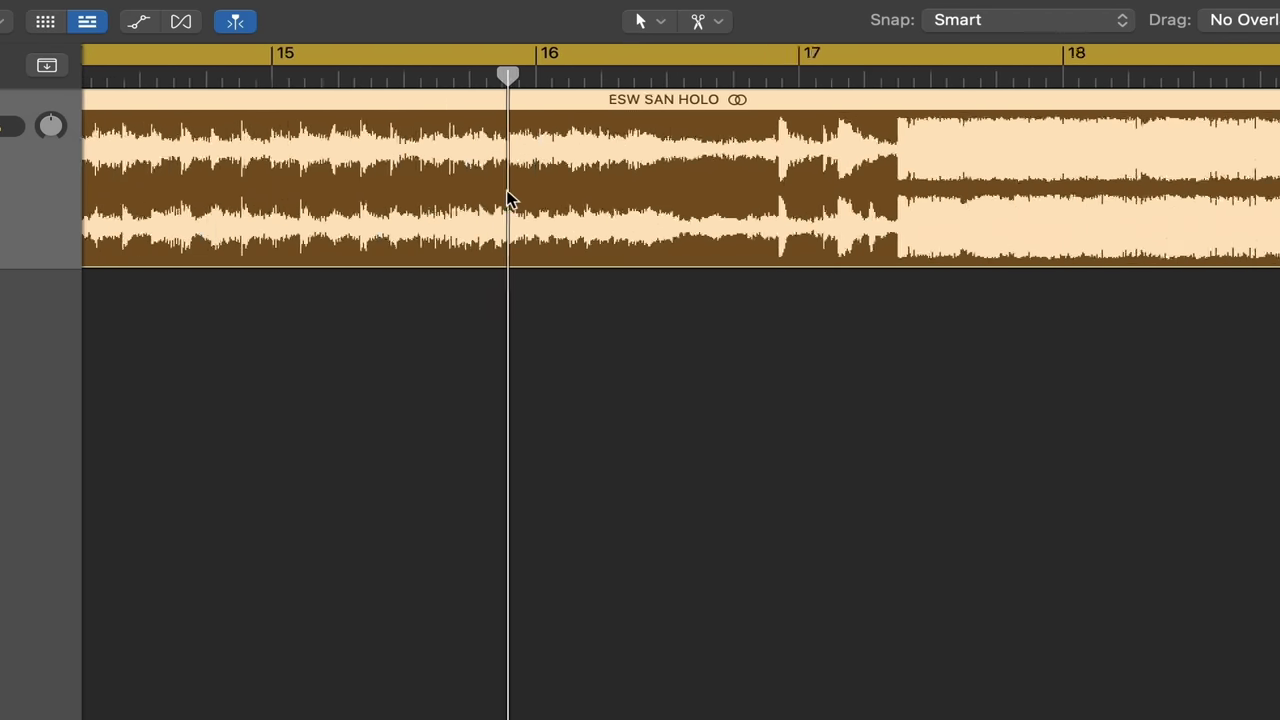
scroll(507, 198, "down", 3)
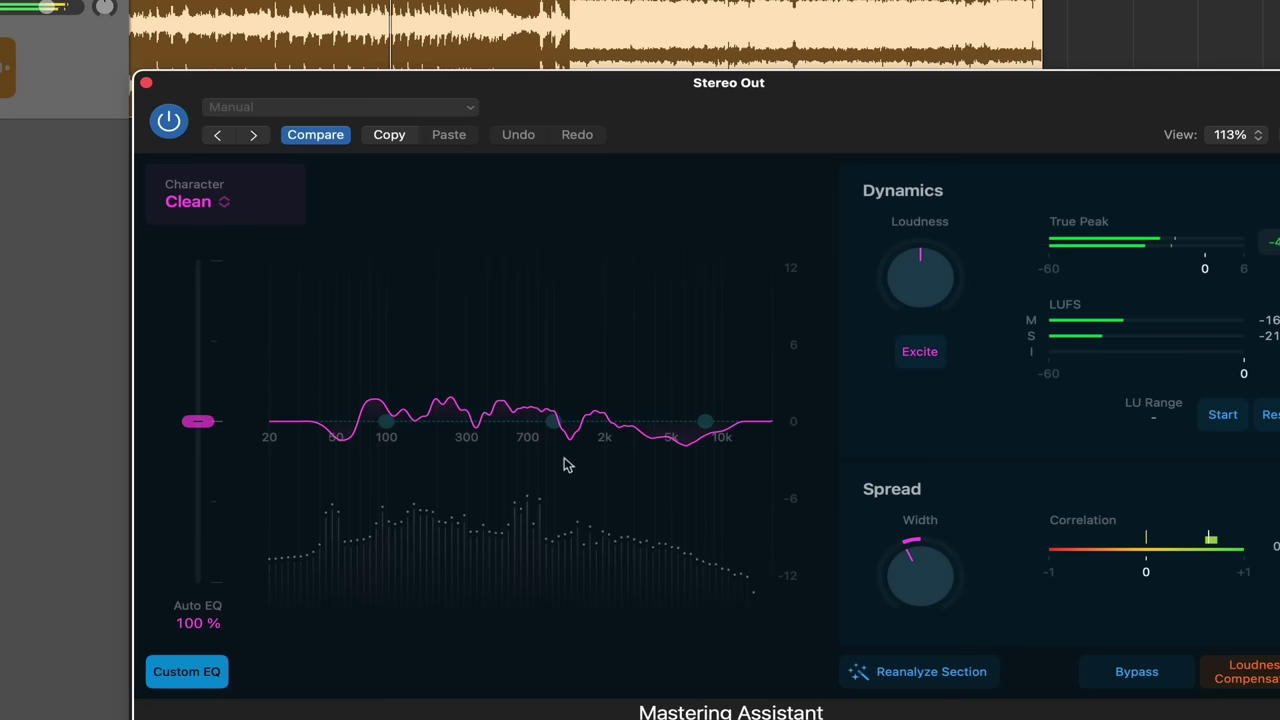
Turn on loudness compensation and toggle the mastering Bypass to compare the processed and unprocessed sound
left_click(1201, 678)
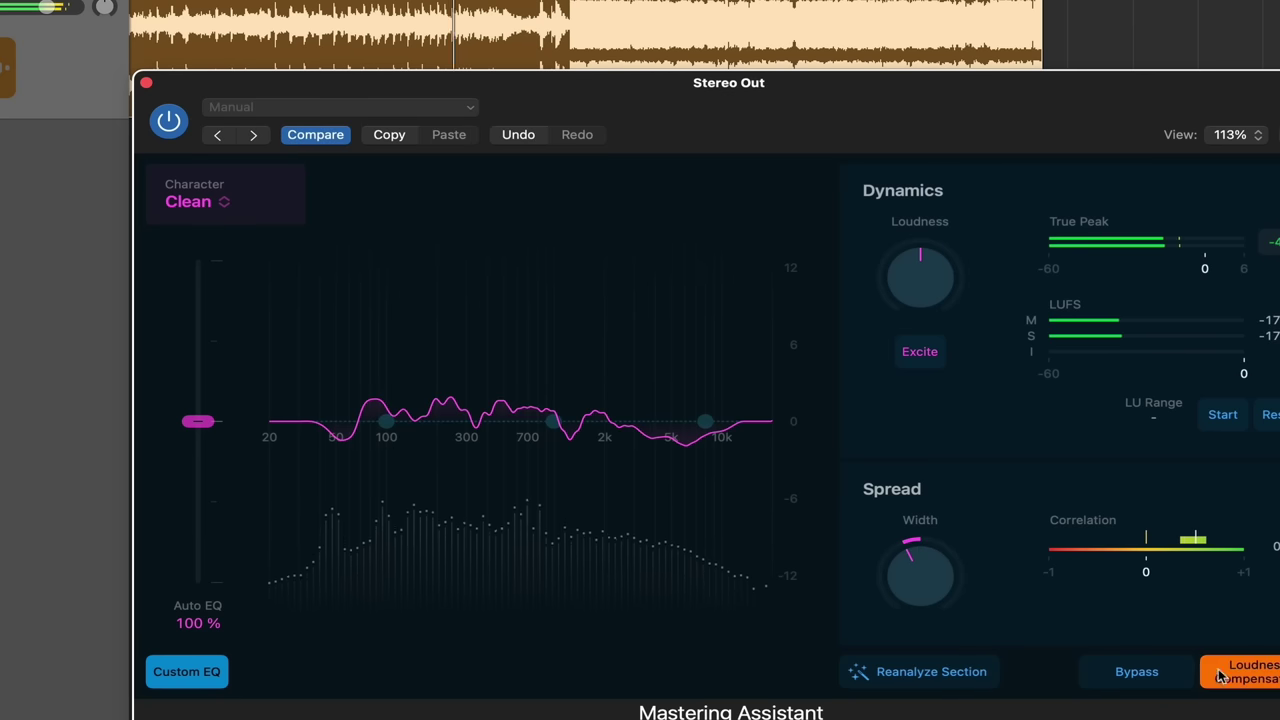
left_click(1169, 679)
left_click(1171, 683)
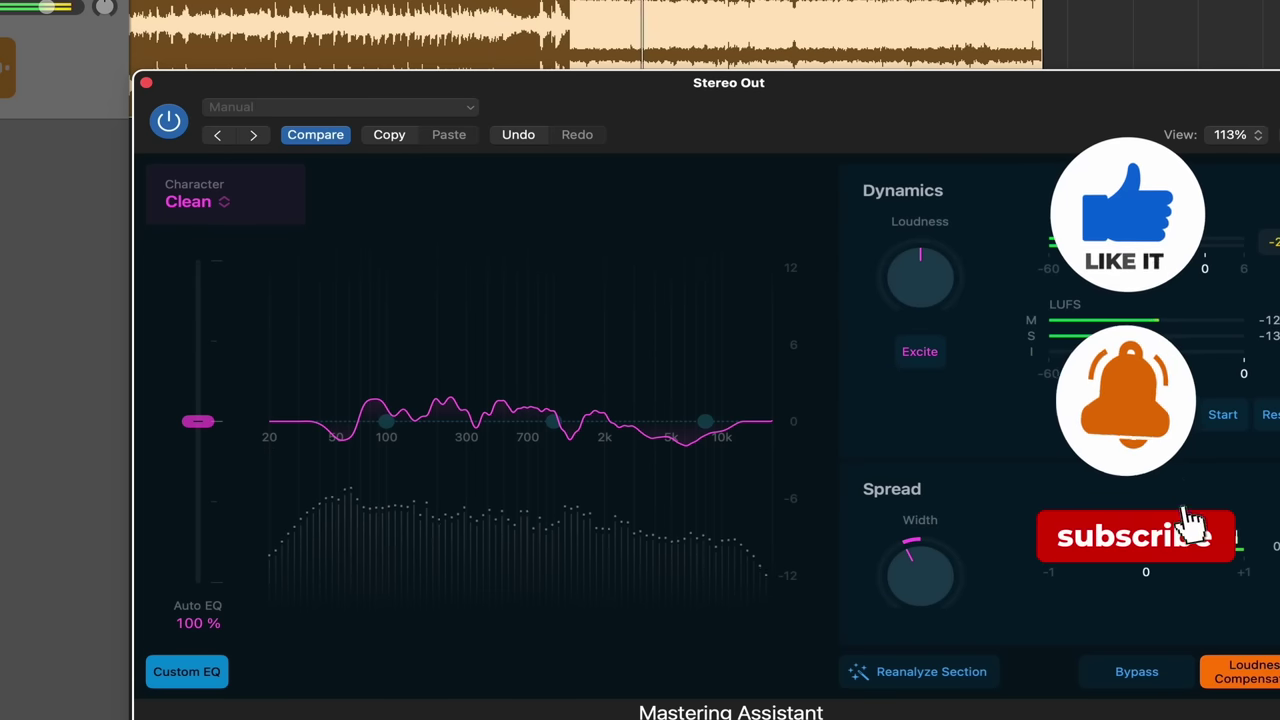
left_click(1146, 684)
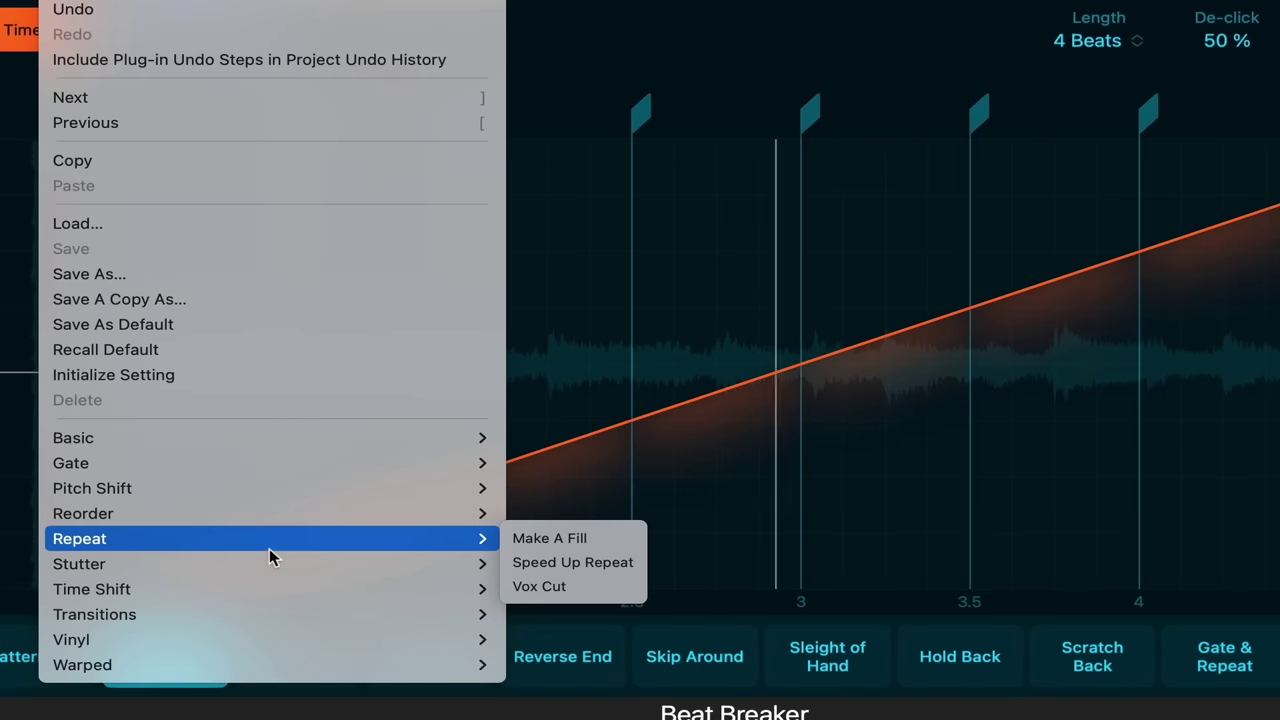
Load the Stutter > Grain Streams preset, audition Grain Dive, Grain Slow and Scatter Grains 1, then settle on Scatter Grains 2
mouse_move(271, 571)
left_click(523, 563)
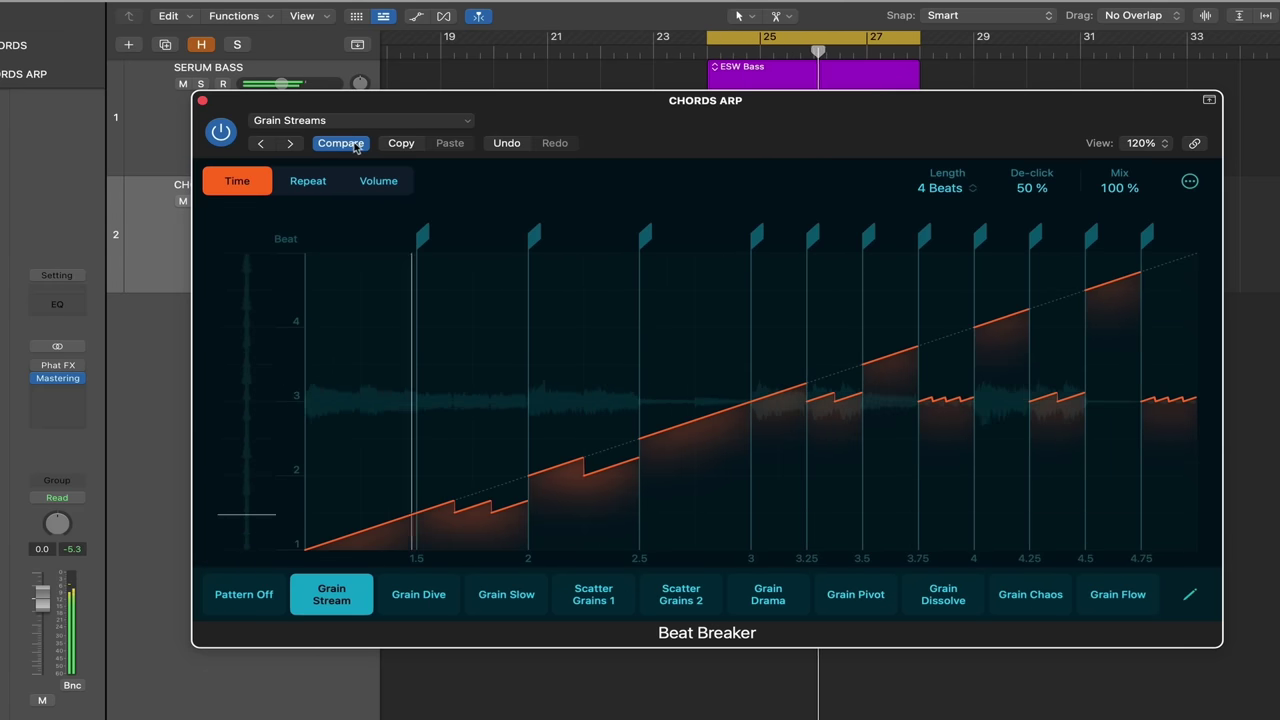
left_click(418, 594)
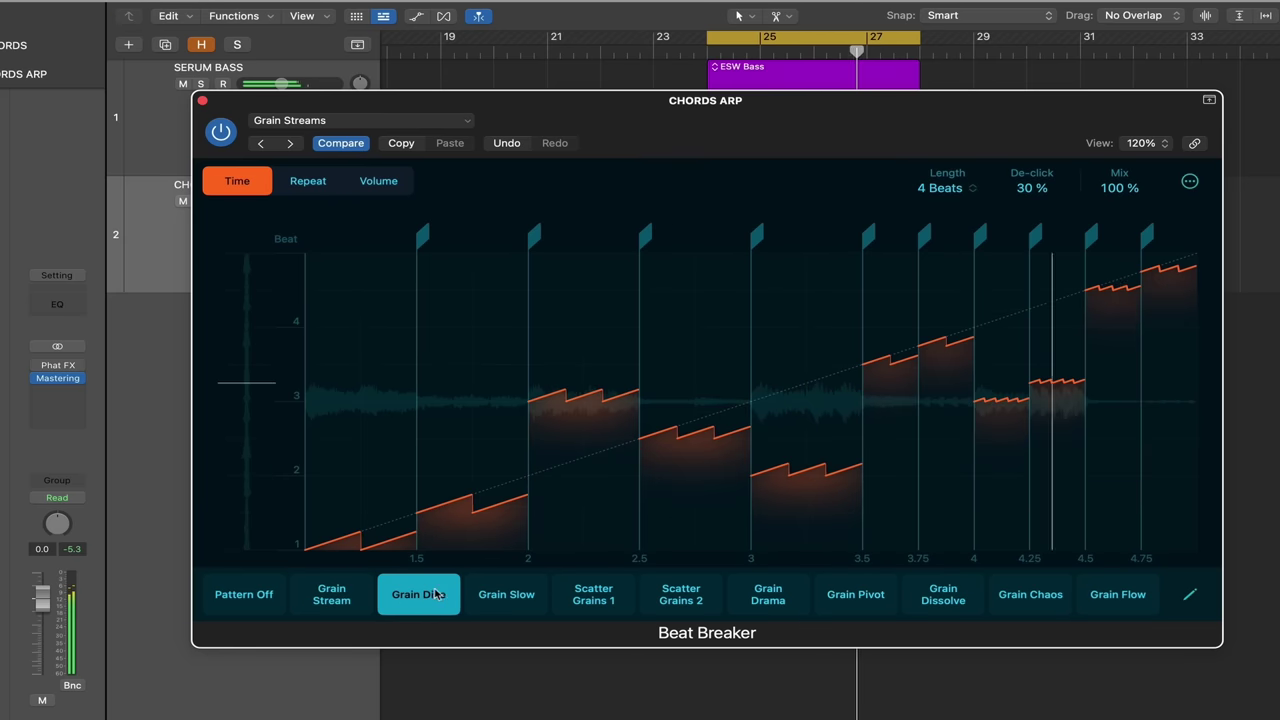
left_click(507, 596)
left_click(595, 596)
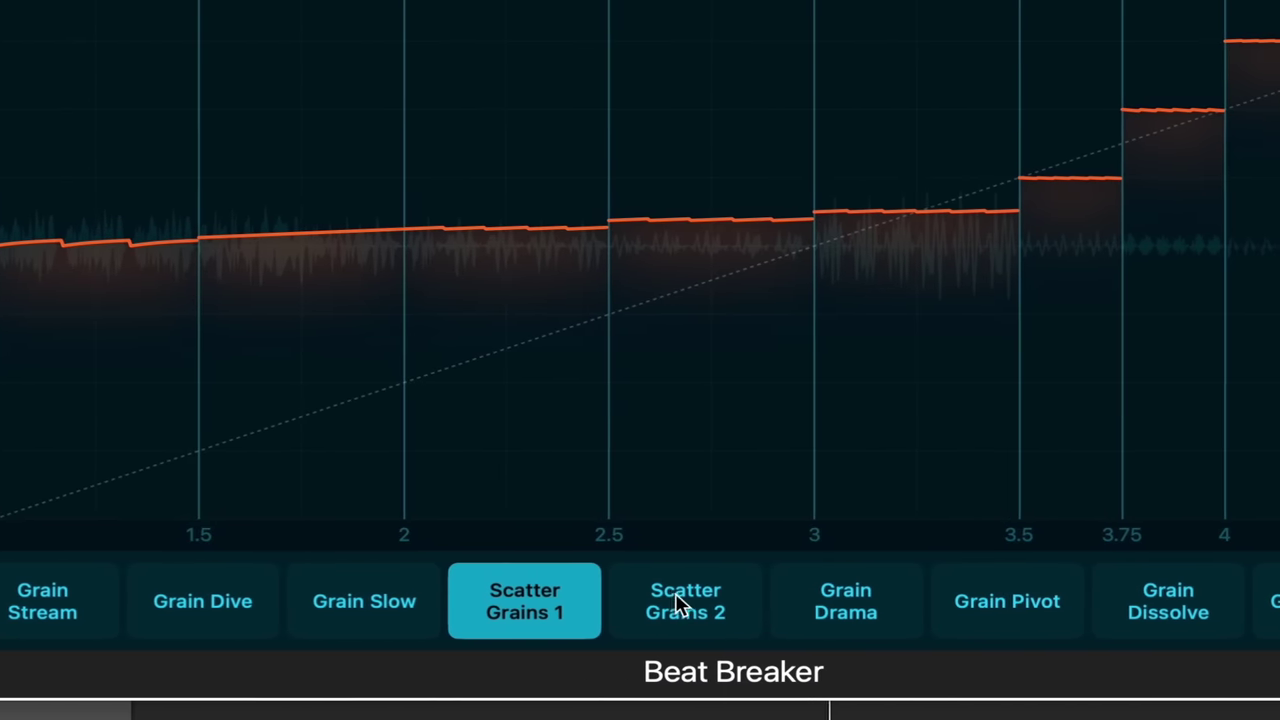
left_click(677, 600)
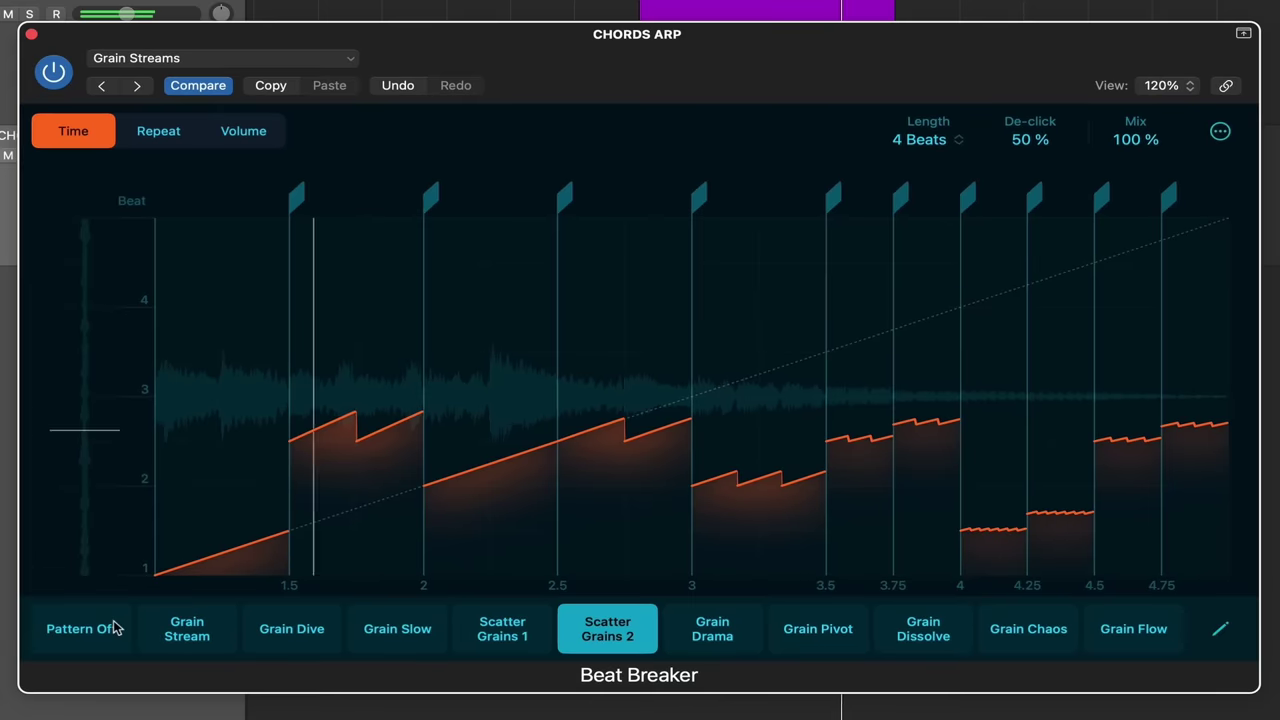
Switch the Beat Breaker pattern off, keeping the pattern length at 4 Beats
left_click(0, 619)
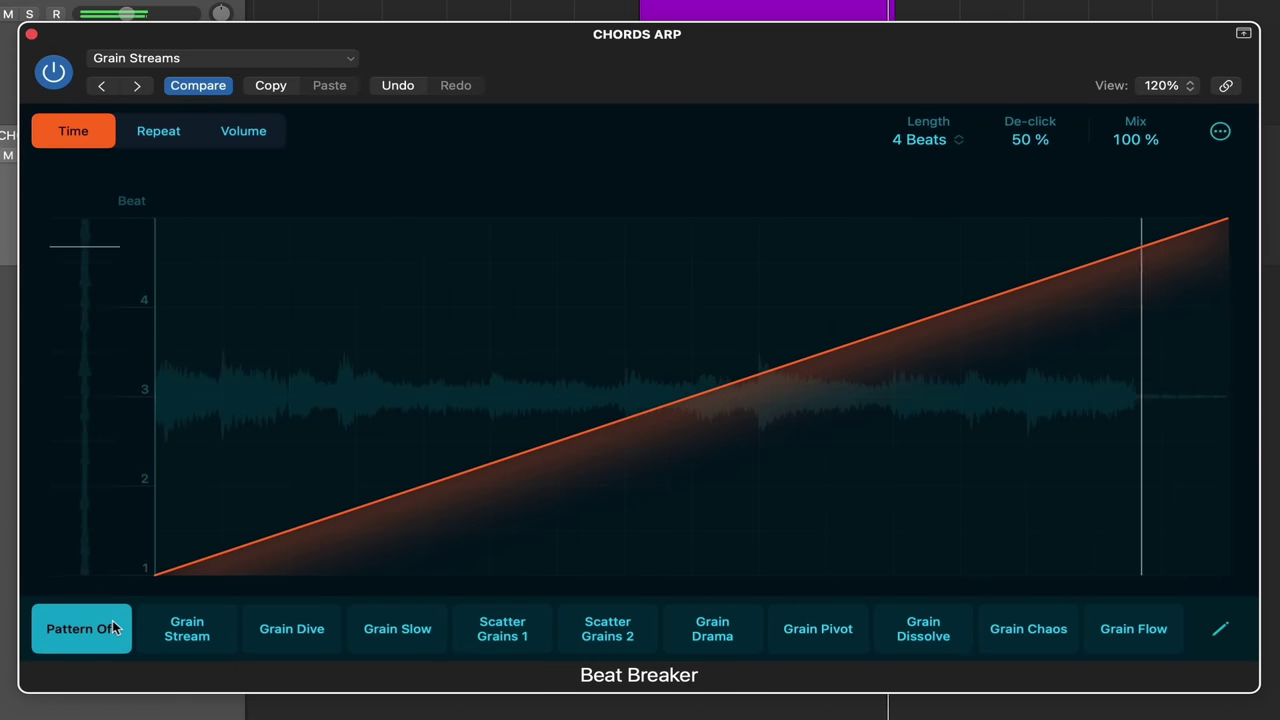
left_click(914, 142)
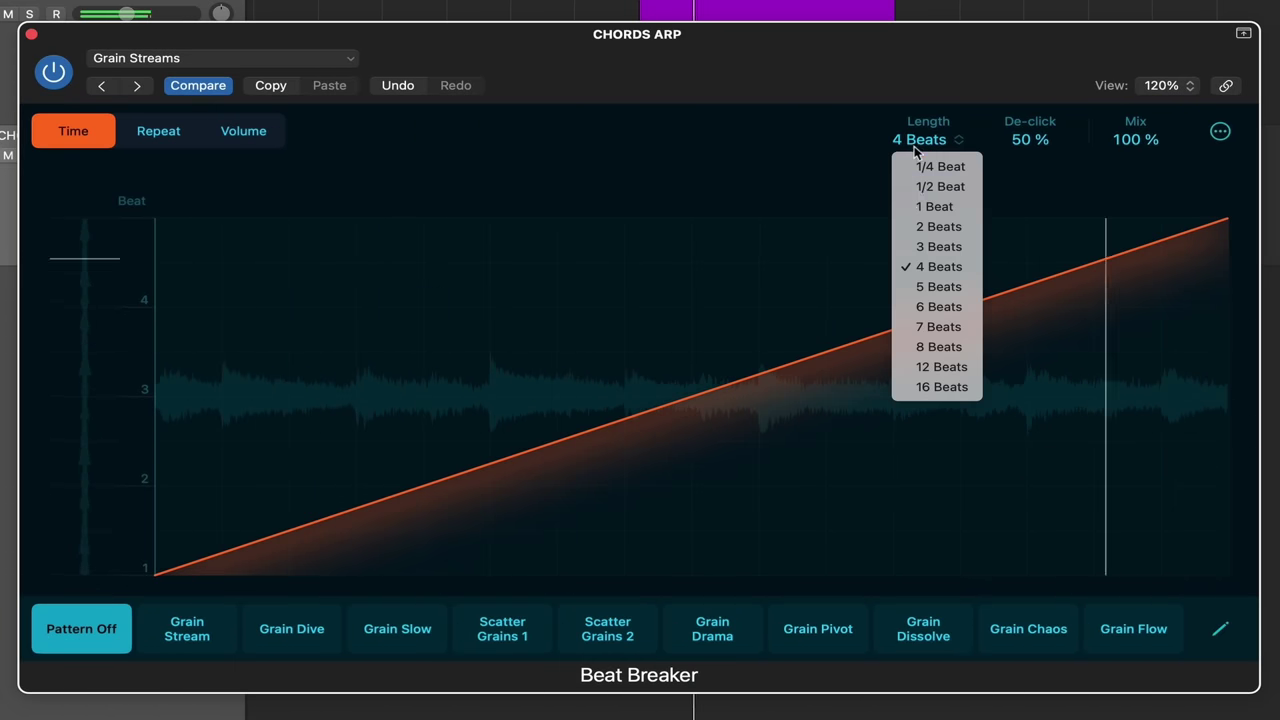
left_click(1035, 140)
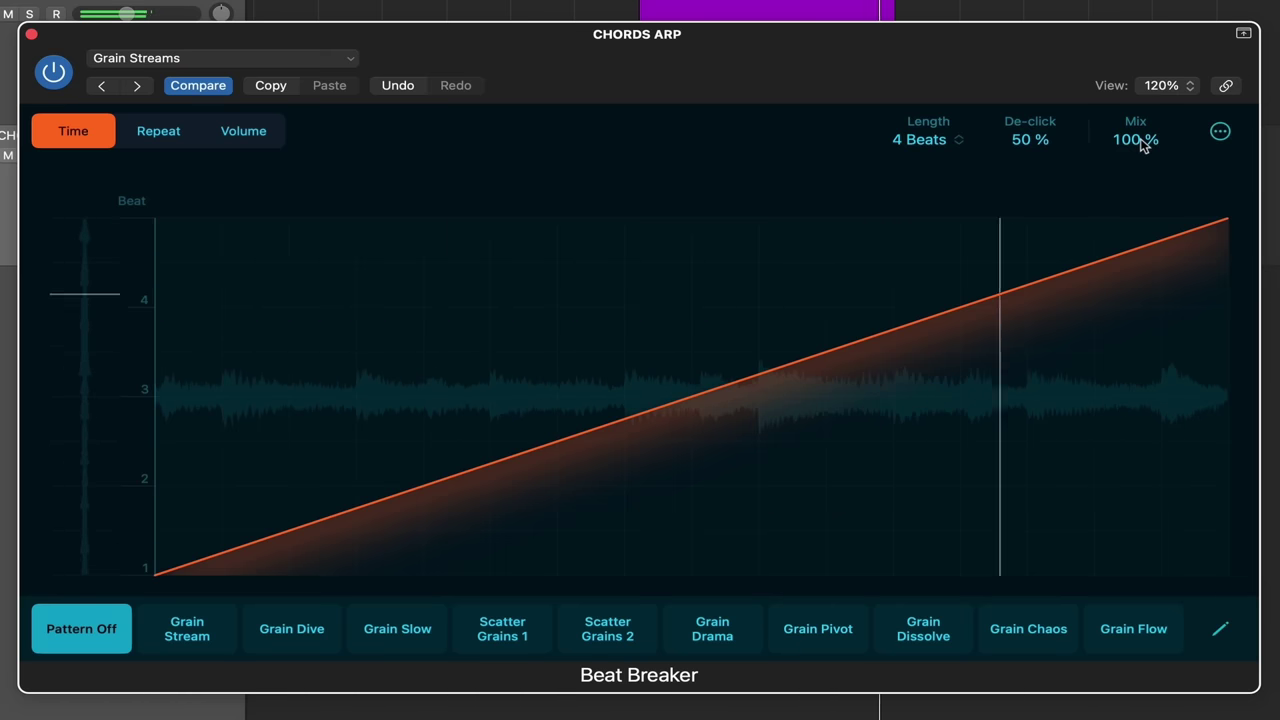
Browse the Repeat and Volume views of the pattern, ending back on the Time view
left_click(183, 136)
left_click(232, 137)
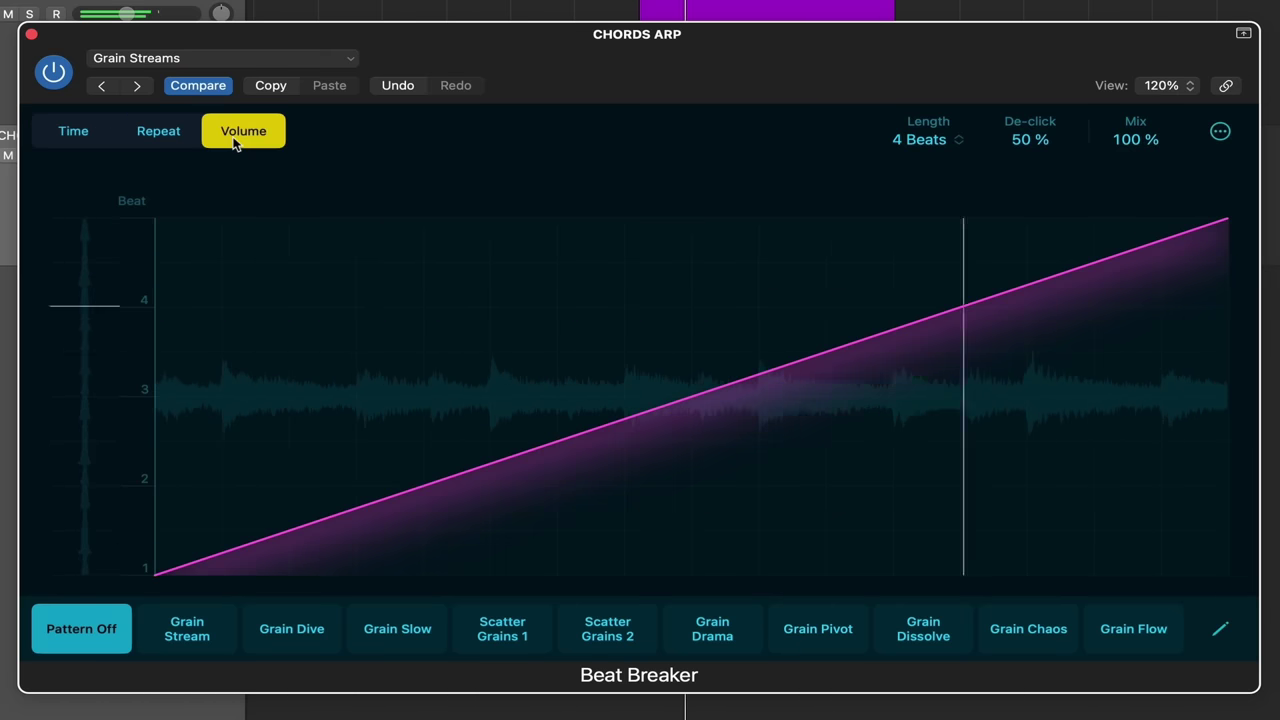
left_click(158, 134)
left_click(68, 134)
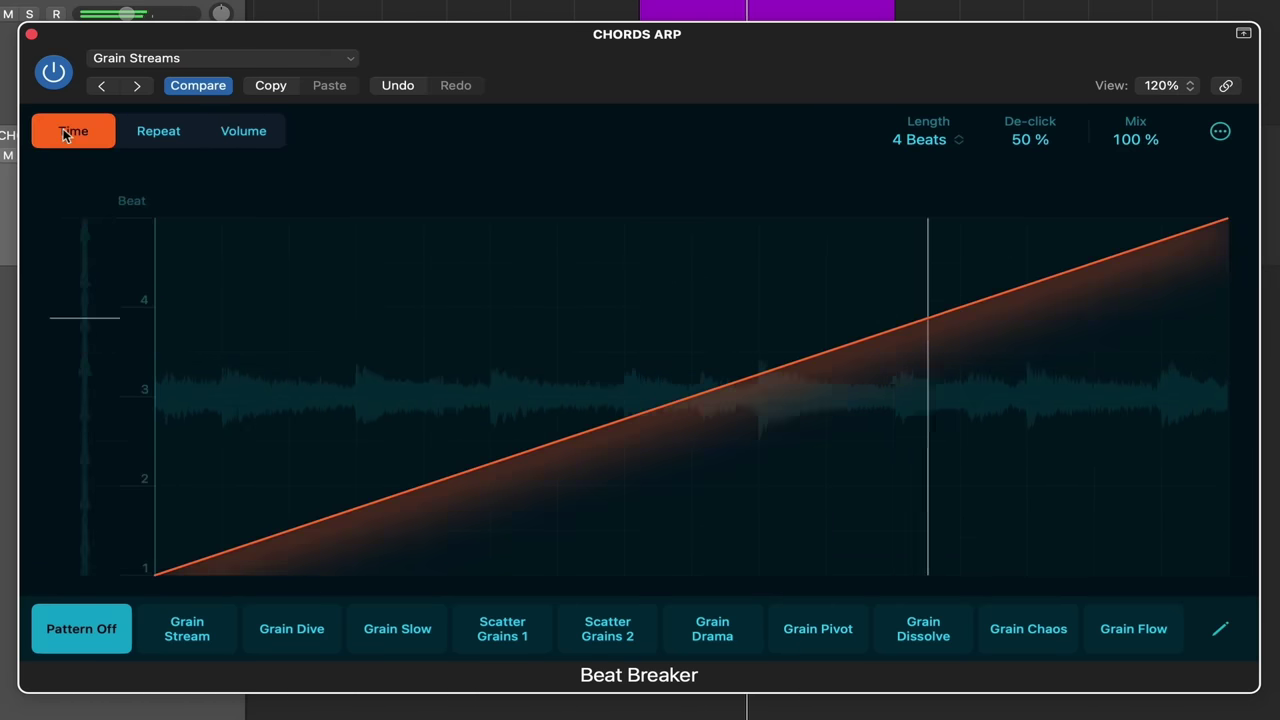
left_click(150, 137)
left_click(234, 134)
left_click(148, 134)
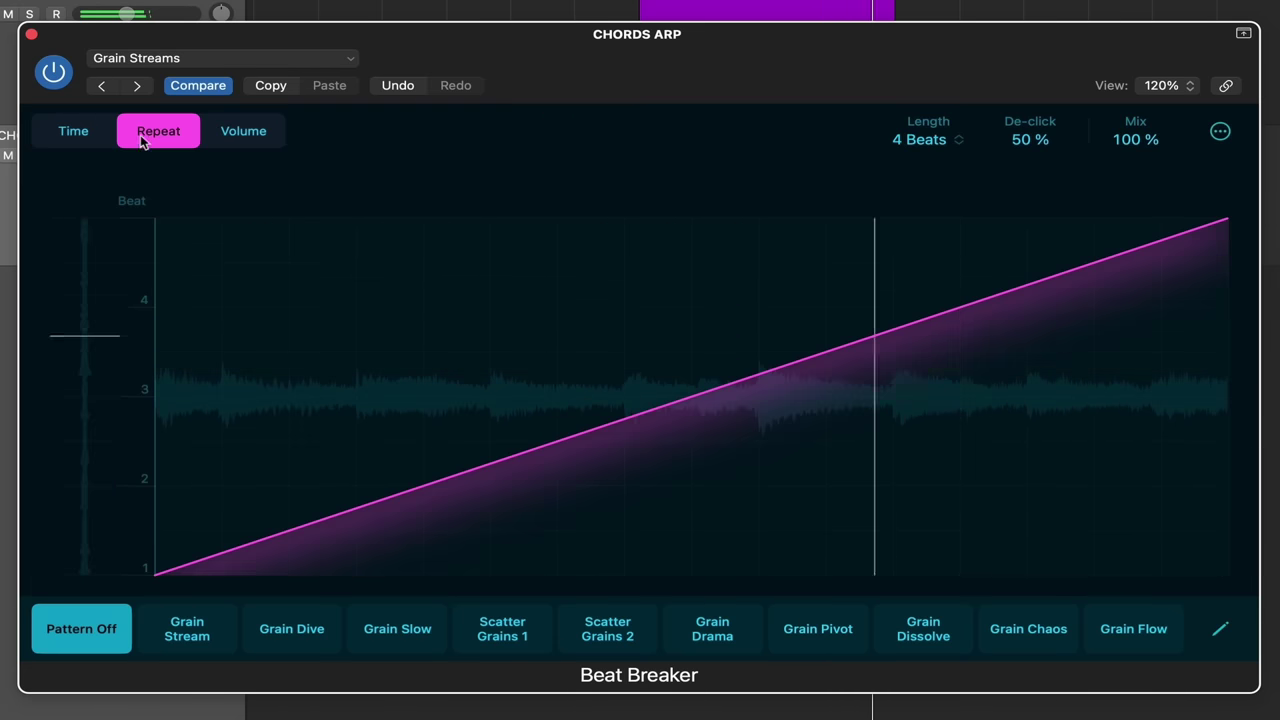
left_click(80, 135)
Load the Time Shift > Shifted Flow preset in Beat Breaker
left_click(130, 58)
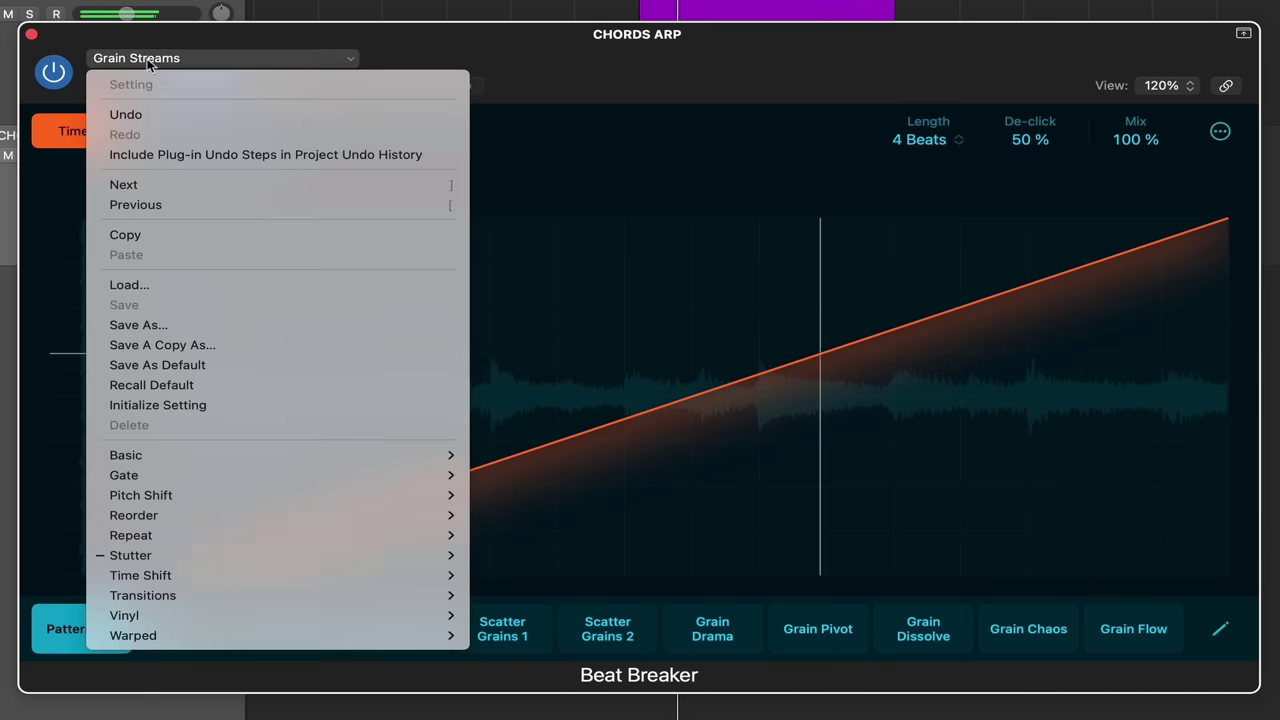
mouse_move(259, 536)
mouse_move(249, 575)
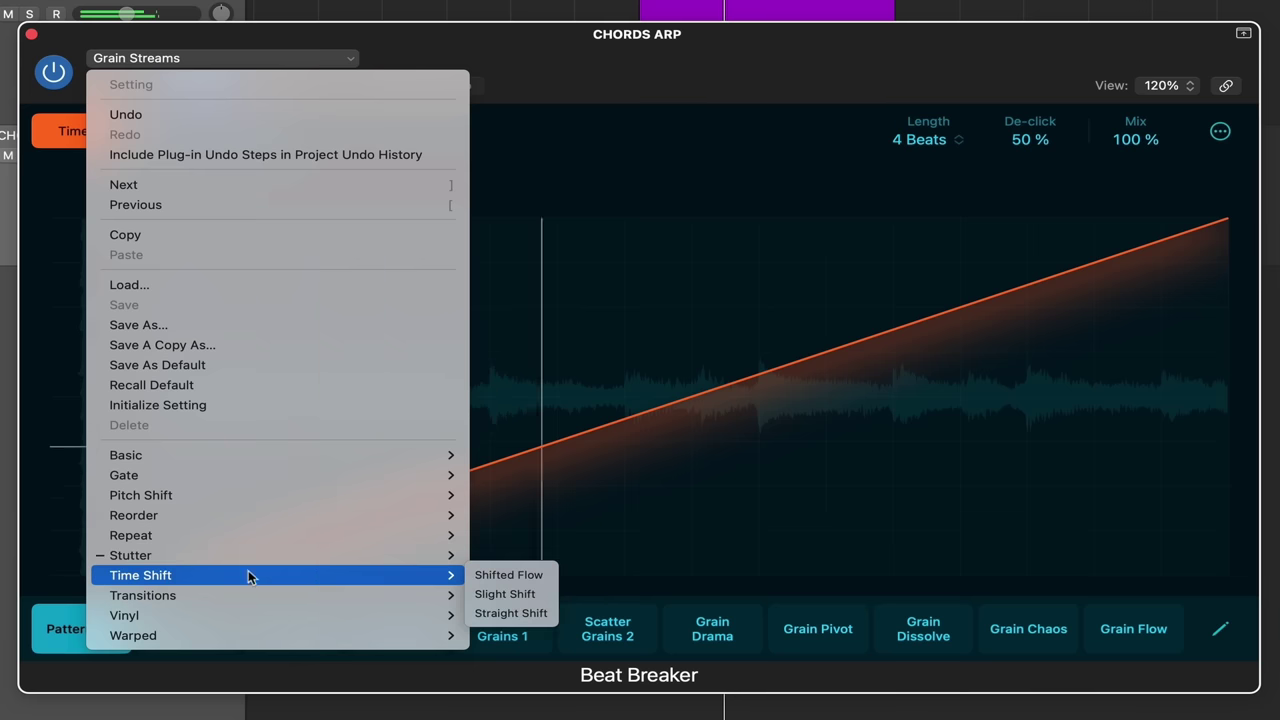
left_click(544, 576)
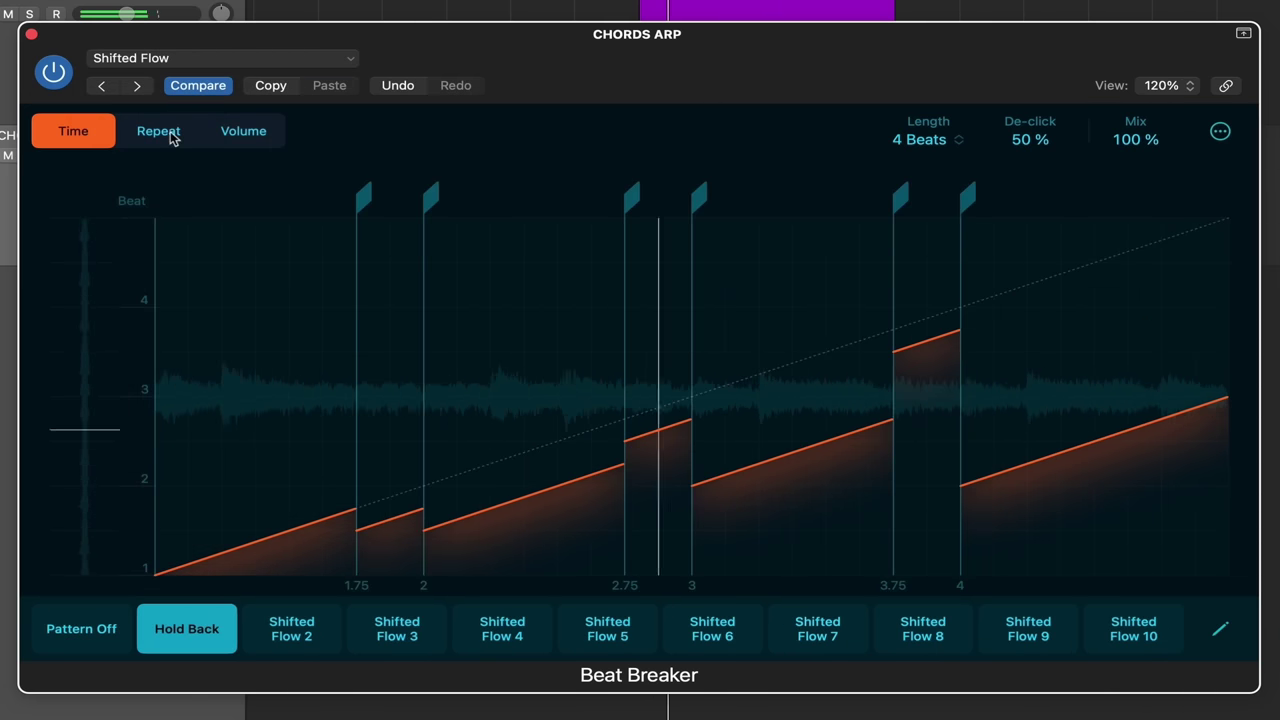
Replace it with the Basic > Beat Repeater preset, then the Sidechain preset
left_click(165, 60)
mouse_move(229, 460)
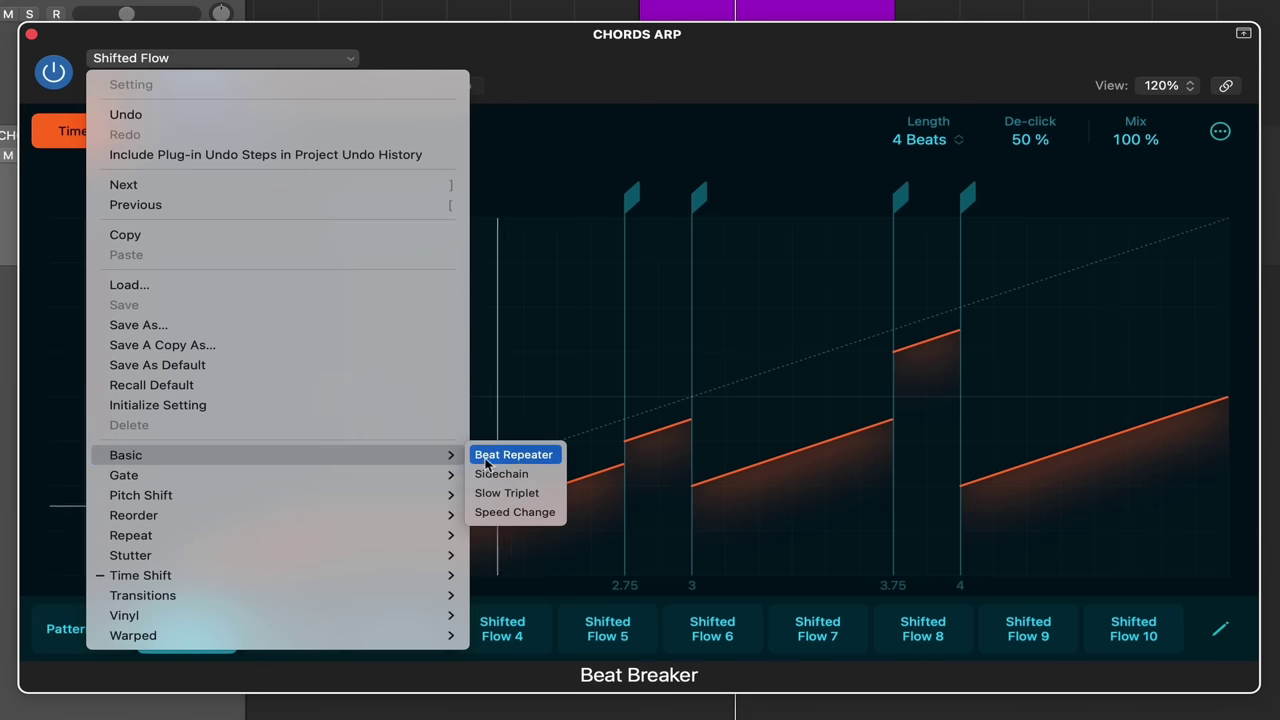
left_click(523, 462)
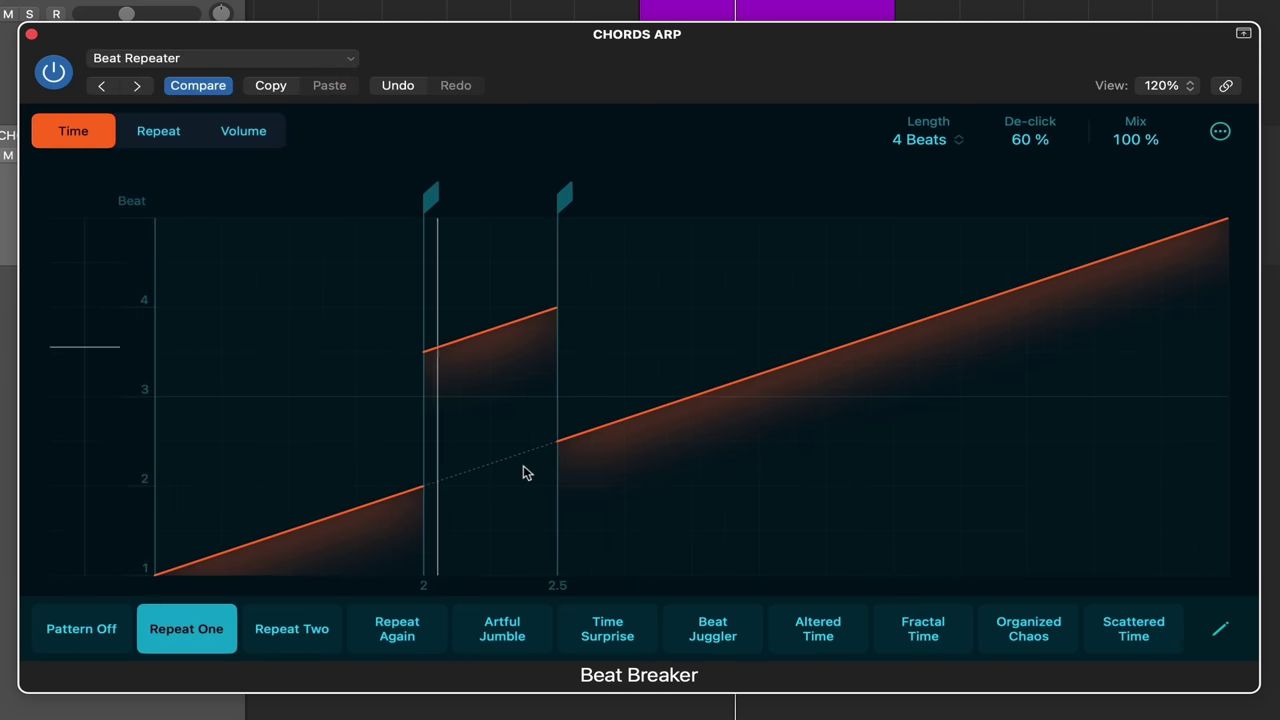
left_click(117, 58)
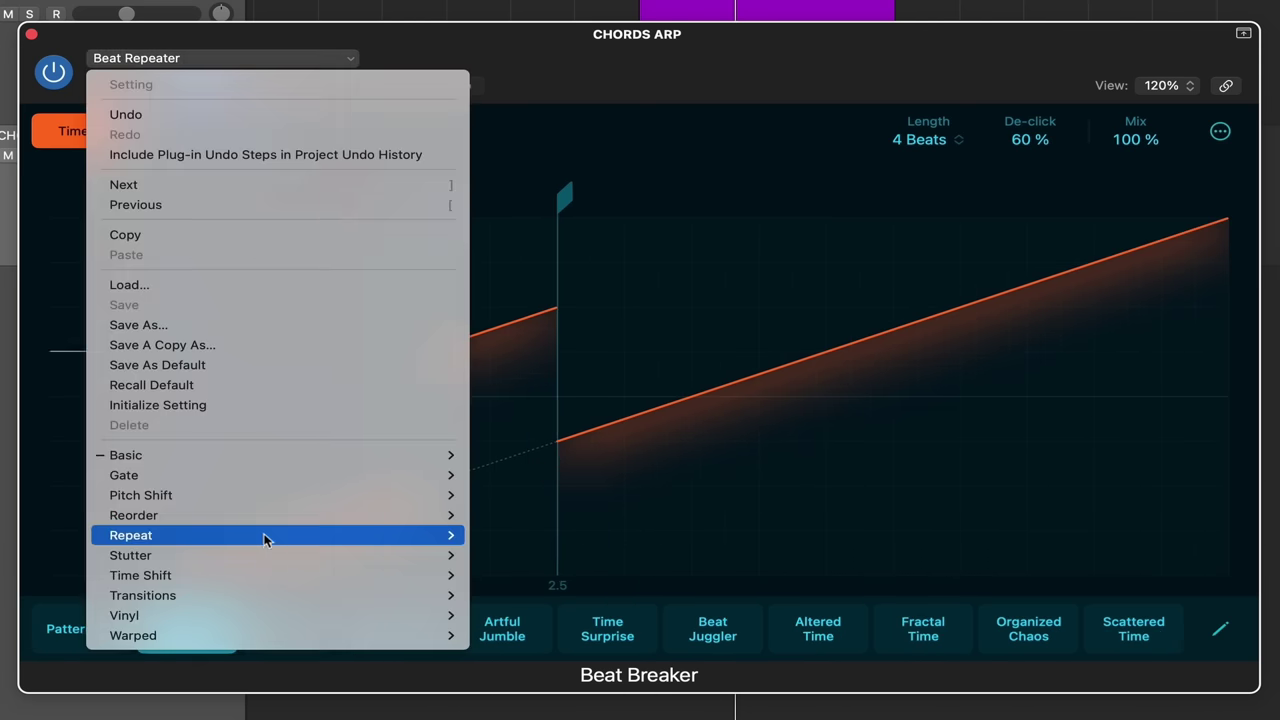
mouse_move(278, 462)
left_click(530, 475)
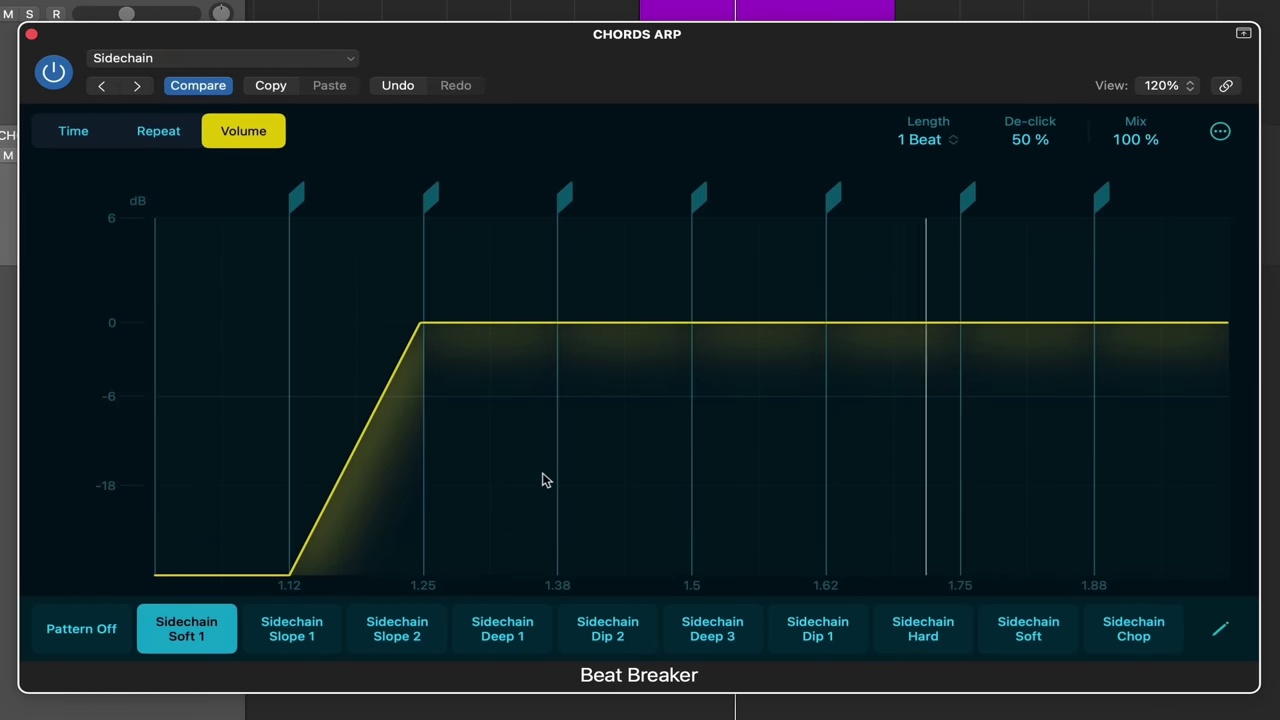
Play the Sidechain preset, try Sidechain Slope 2, raise De-click to 50%, then pick Sidechain Deep 1
key("space")
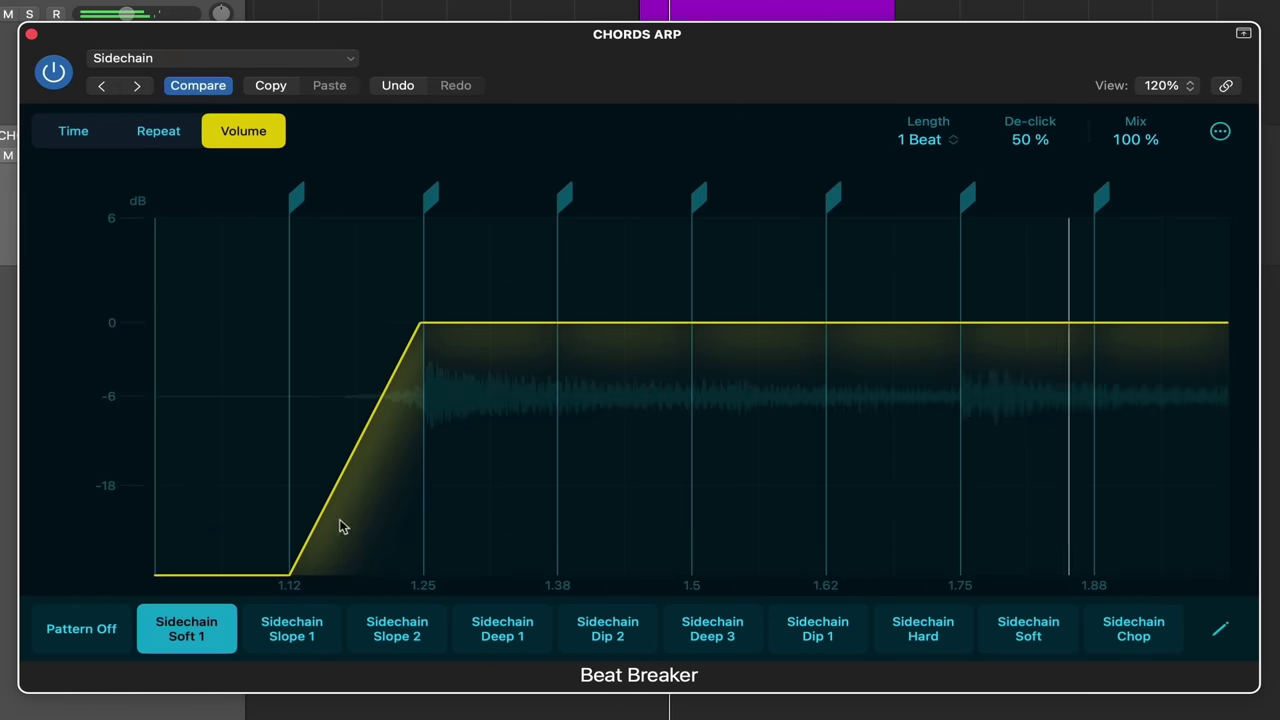
left_click(408, 638)
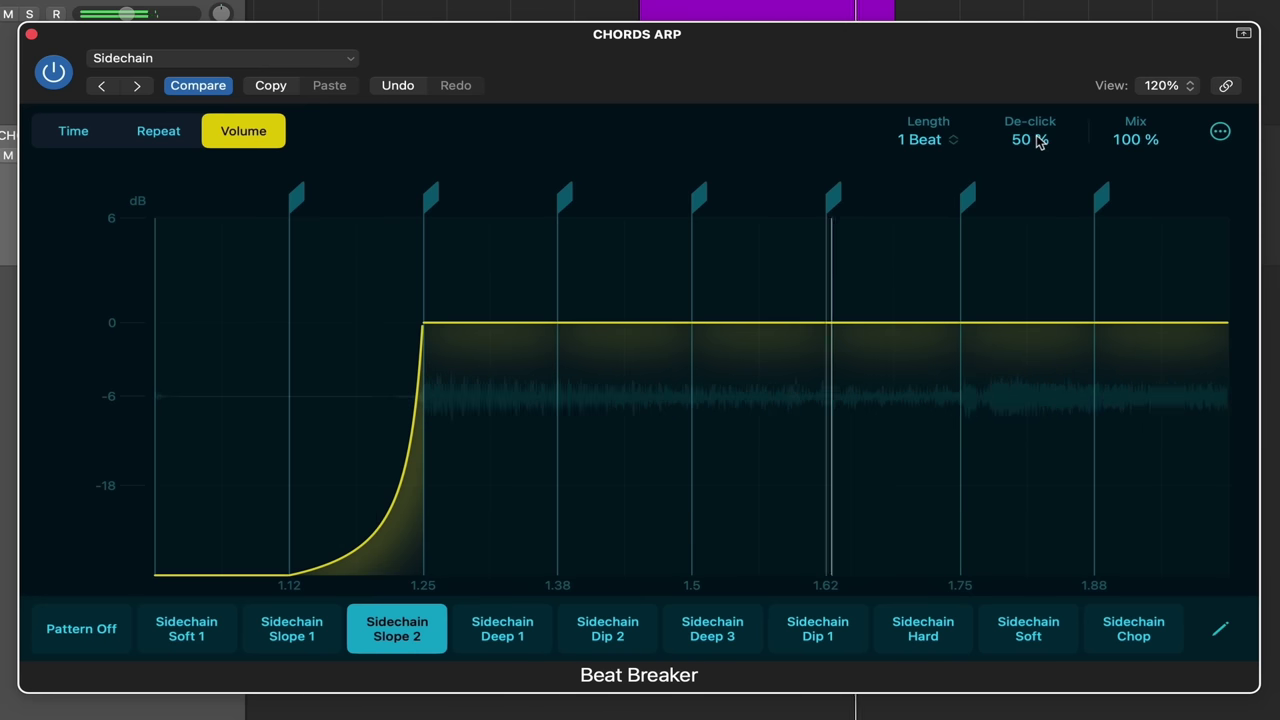
left_click_drag(1040, 142, 1027, 55)
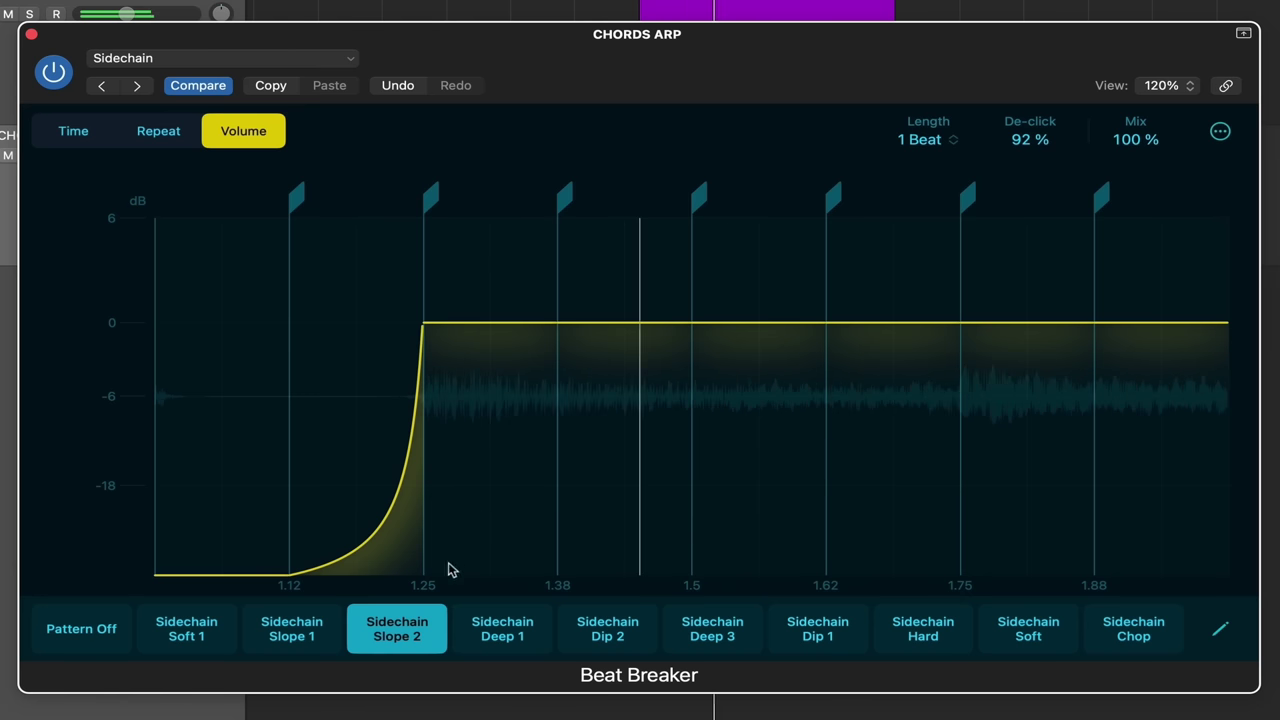
left_click(503, 617)
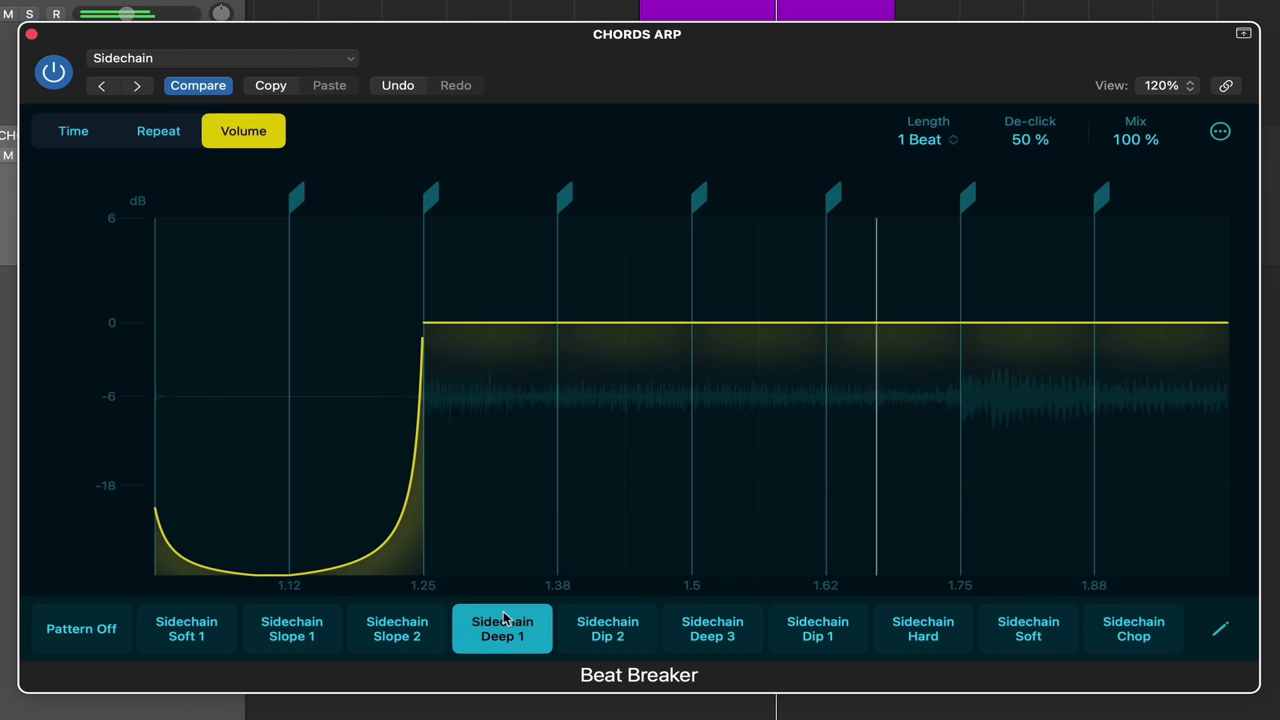
Reset Beat Breaker to its default preset and switch to the Half Time pattern
left_click(182, 56)
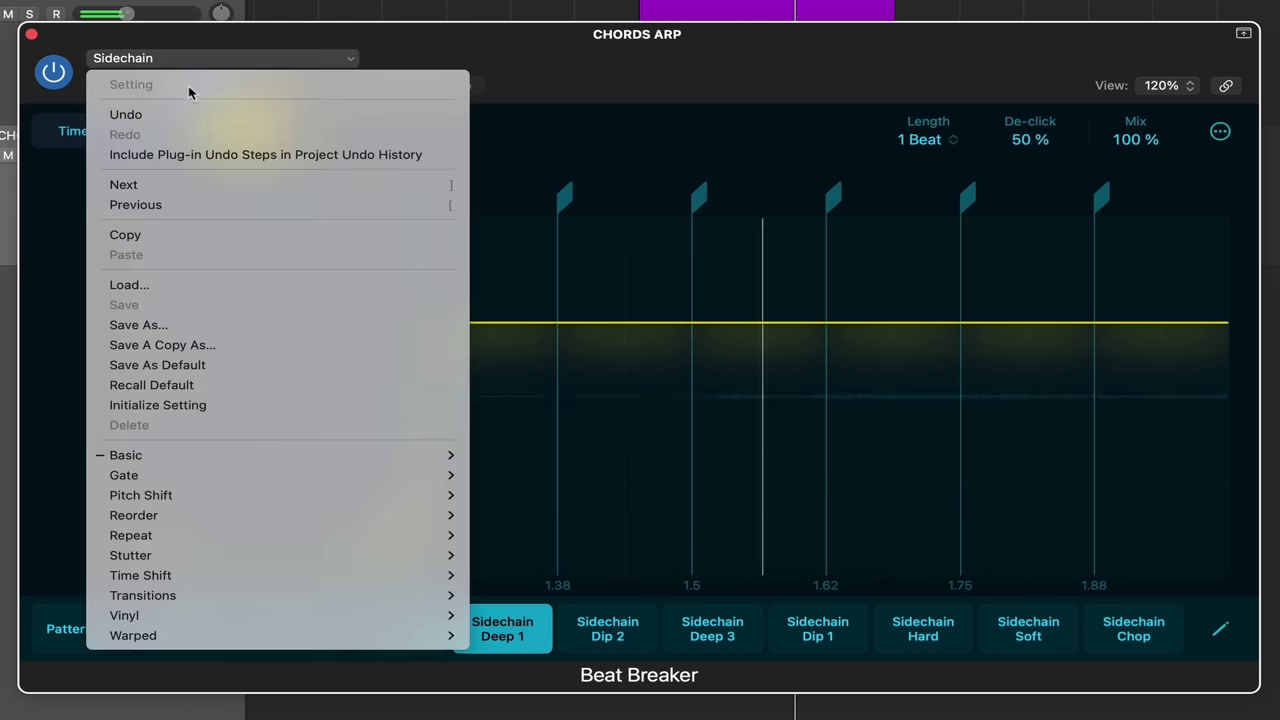
mouse_move(208, 458)
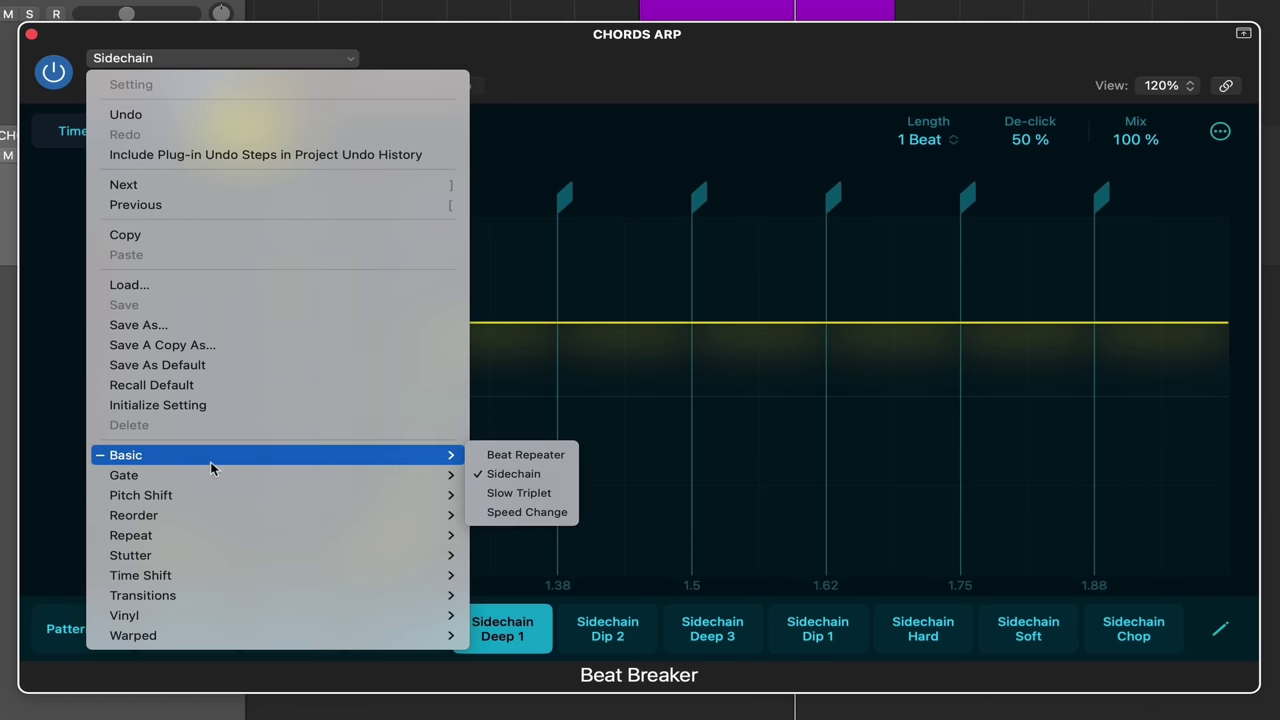
left_click(383, 57)
left_click(288, 62)
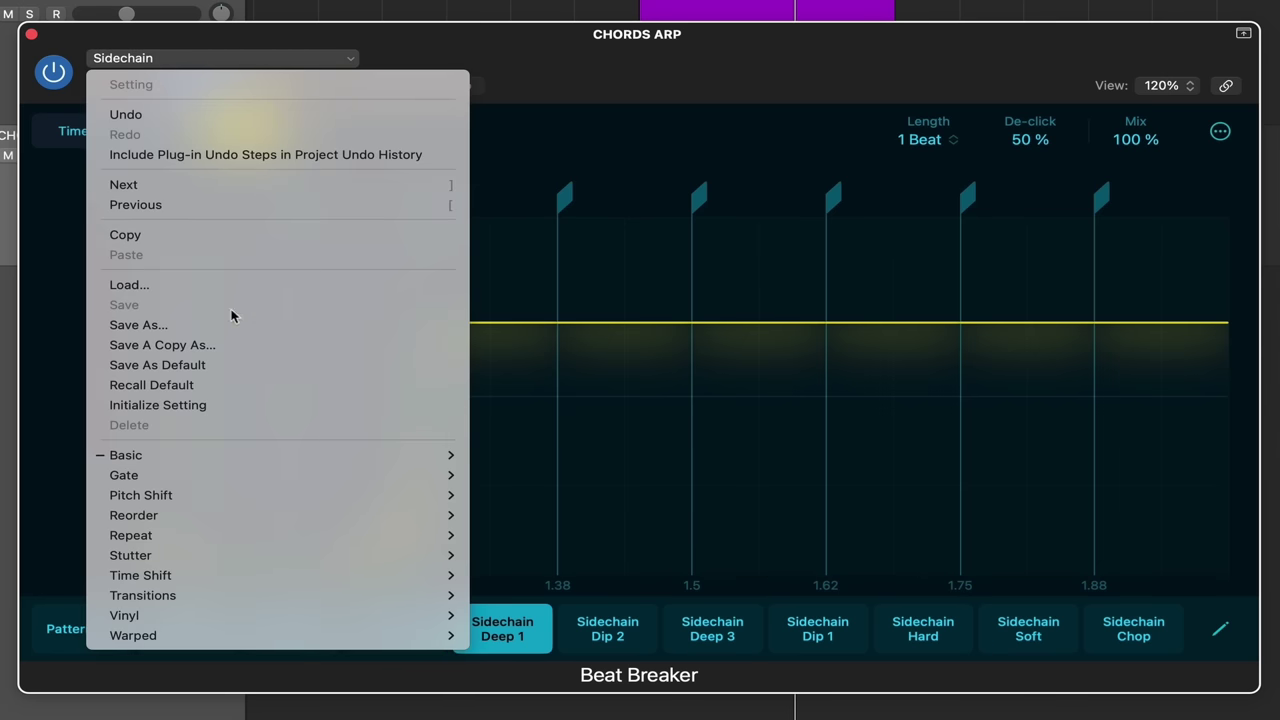
left_click(199, 386)
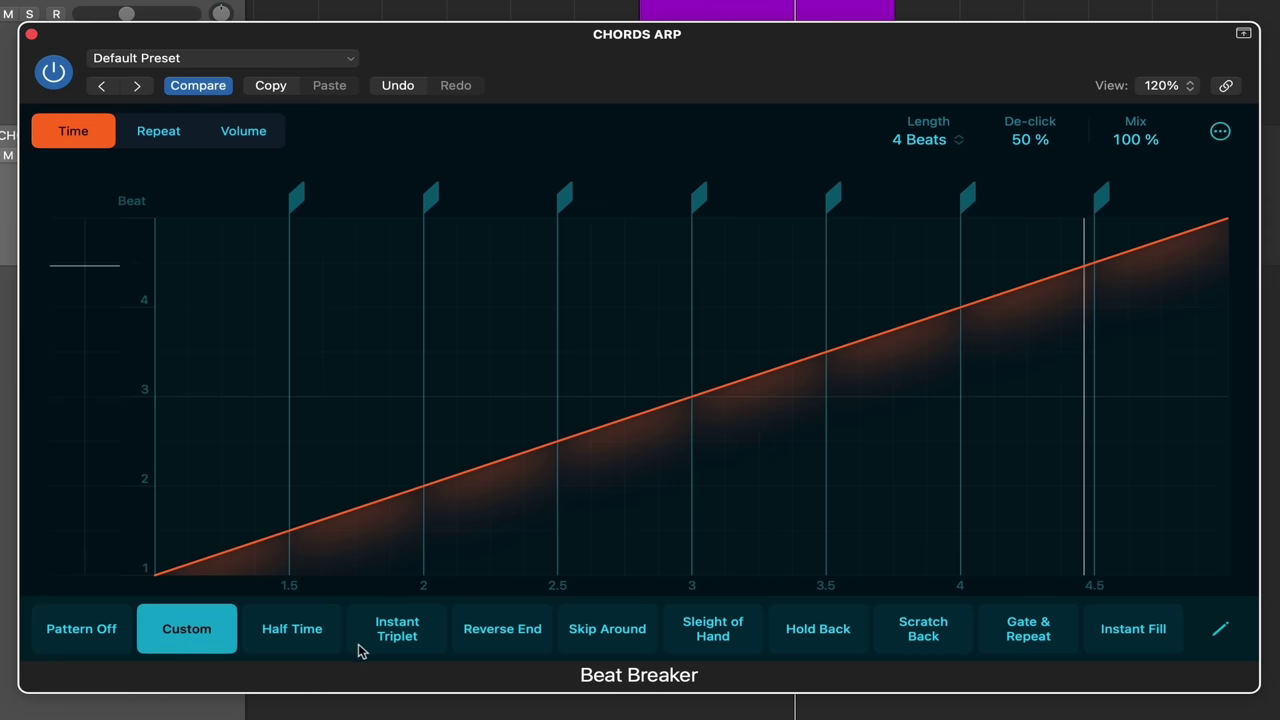
left_click(320, 646)
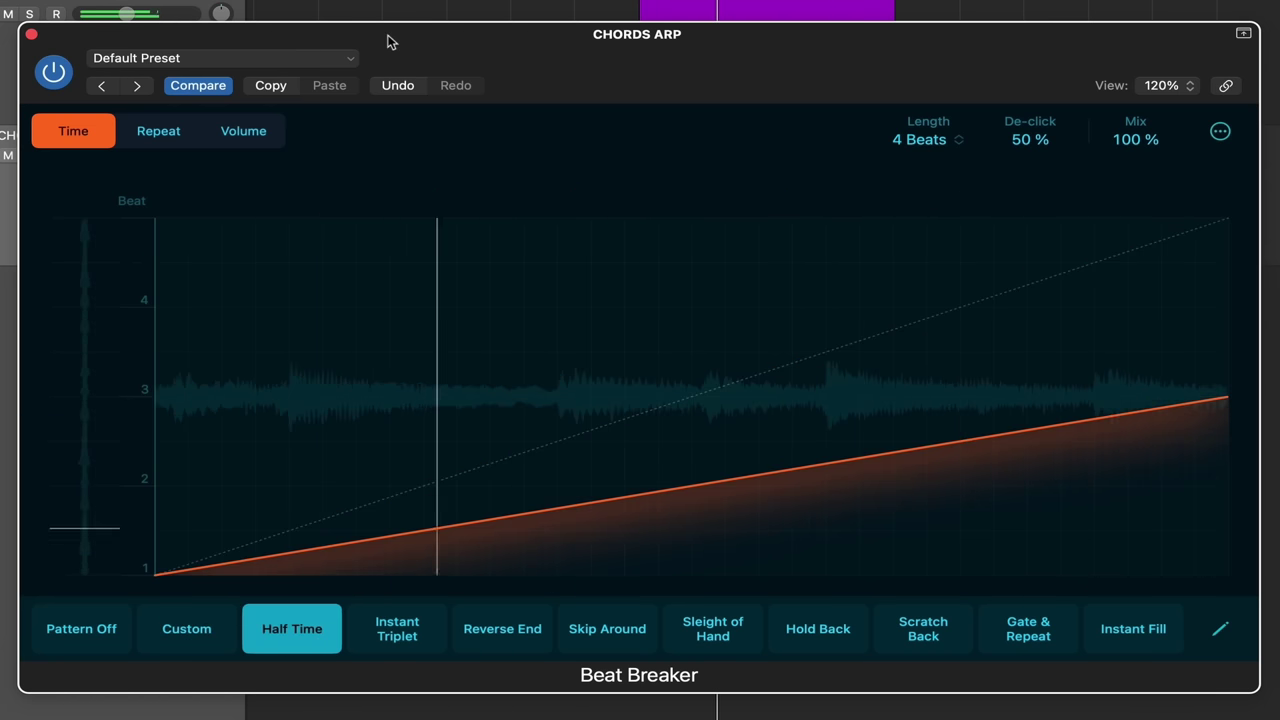
left_click_drag(391, 37, 326, 0)
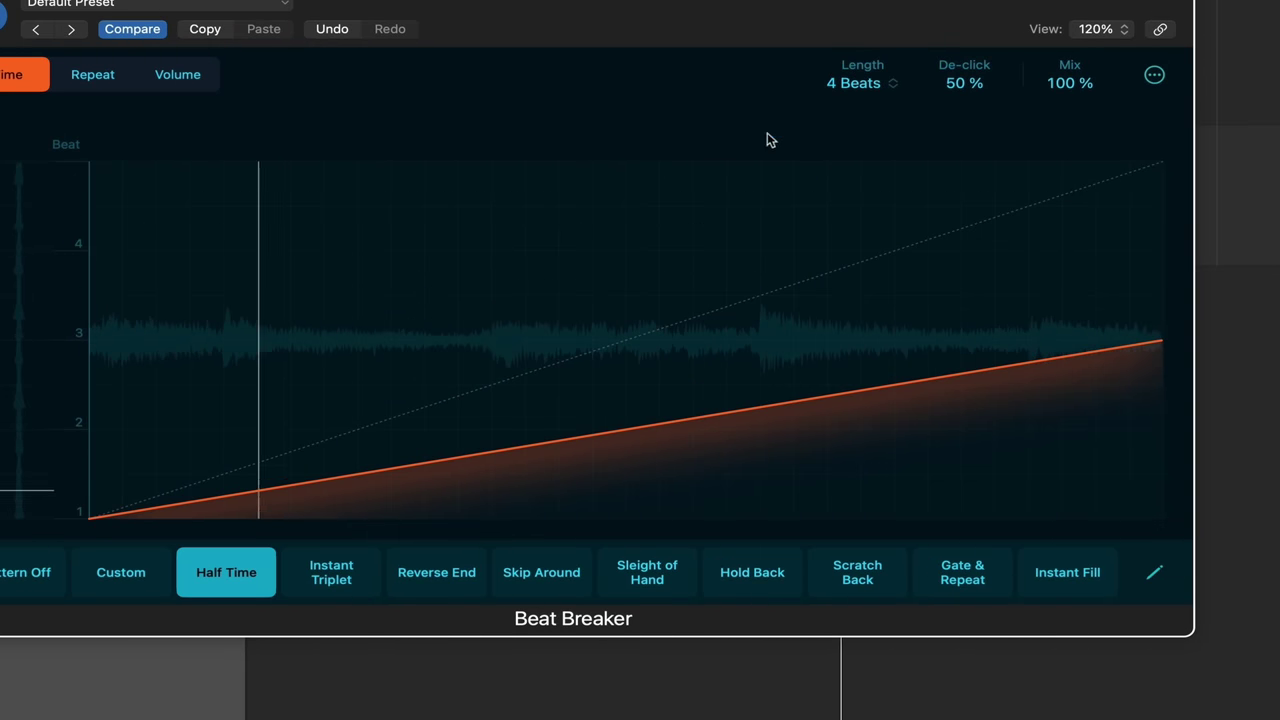
Lower Mix to 50% and try Reverse End, Scratch Back, Gate & Repeat, then Instant Fill
left_click_drag(1062, 97, 994, 260)
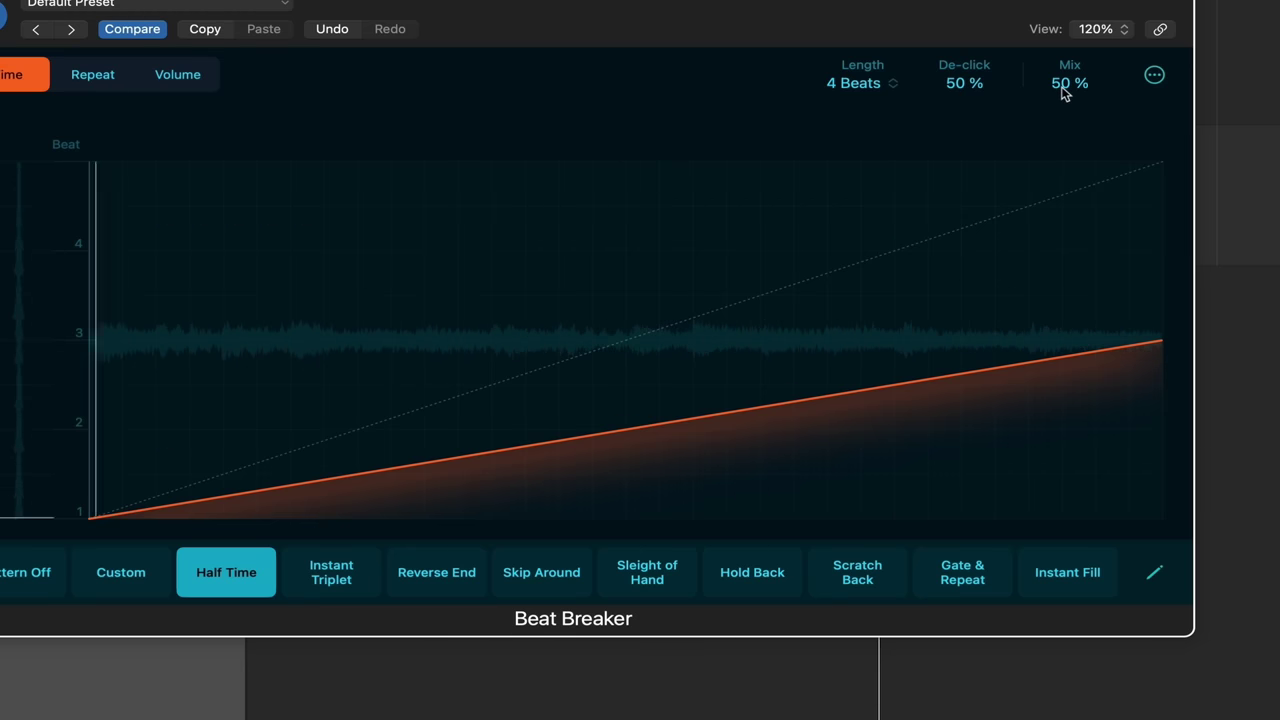
left_click(465, 590)
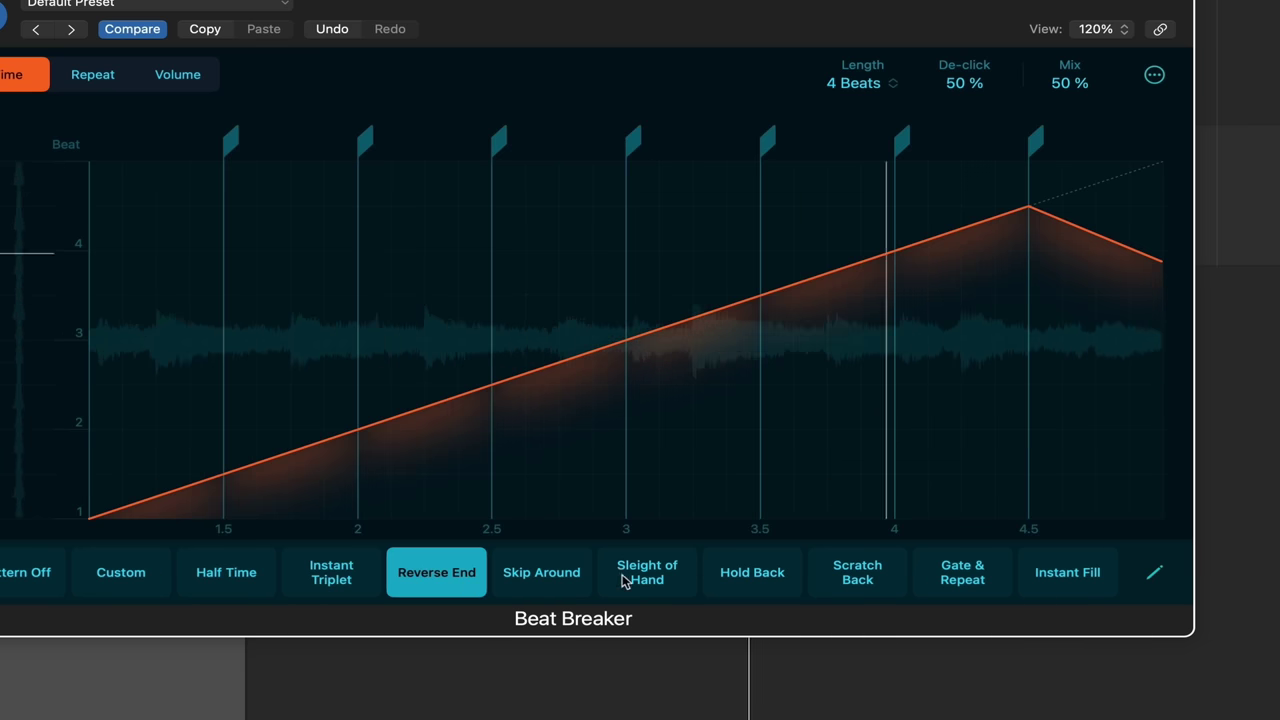
left_click(824, 581)
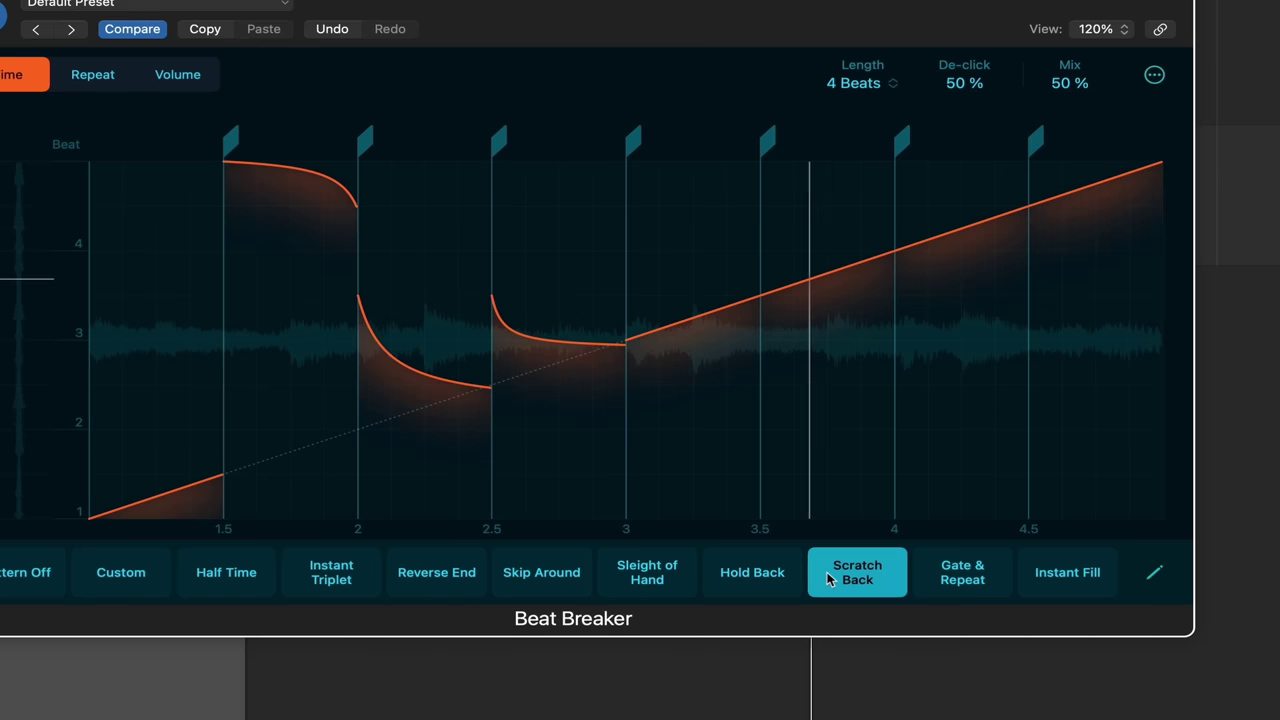
left_click(953, 580)
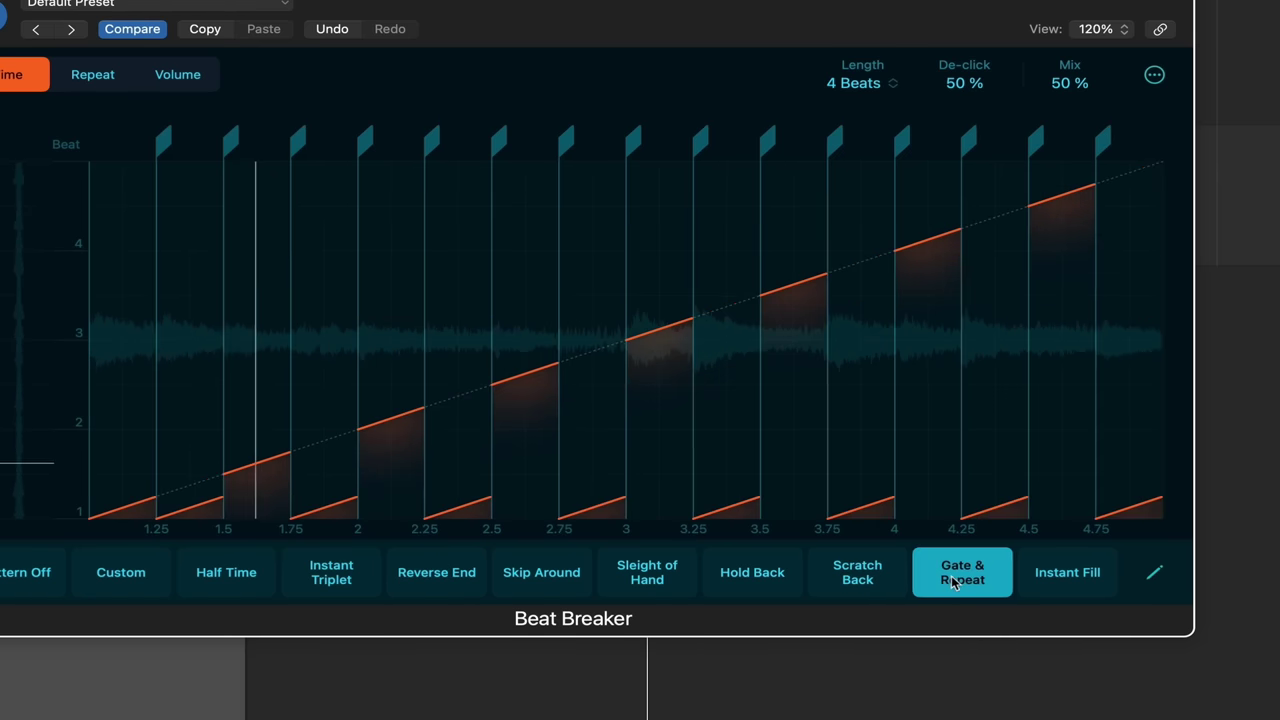
left_click(1044, 584)
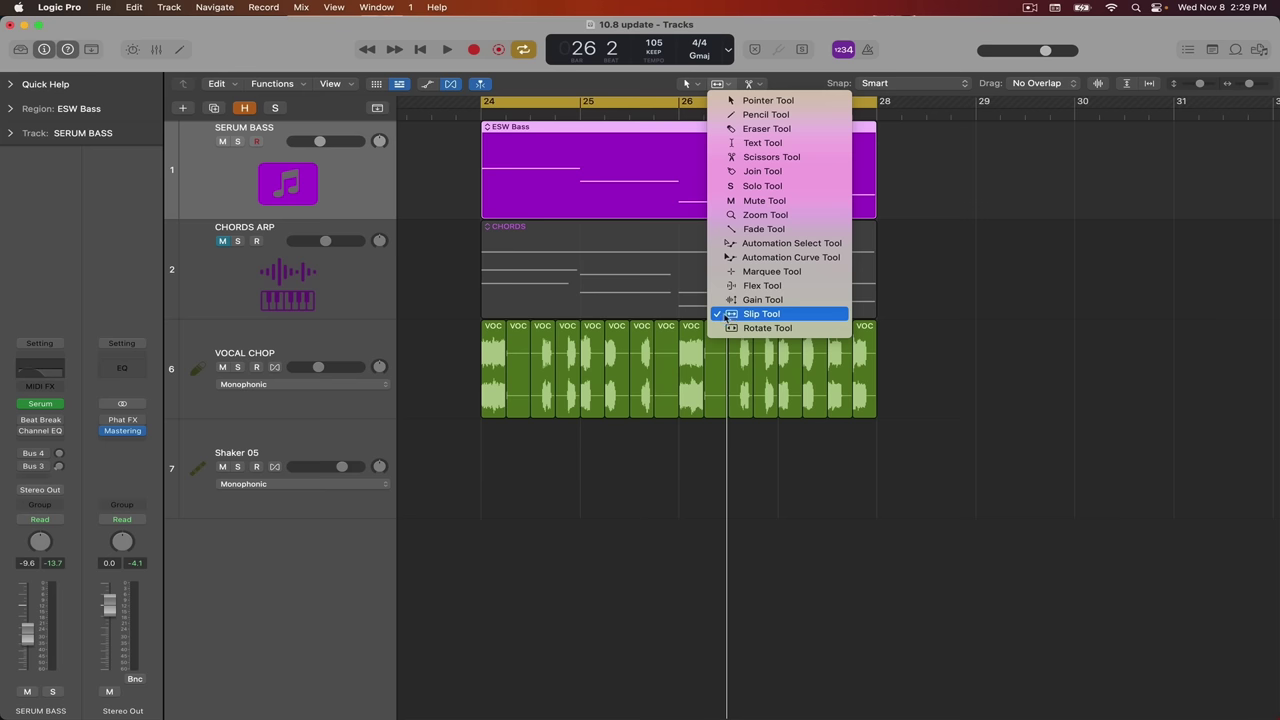
Play the project from bar 24, then stop and unmute the CHORDS ARP track
left_click(512, 438)
key("space")
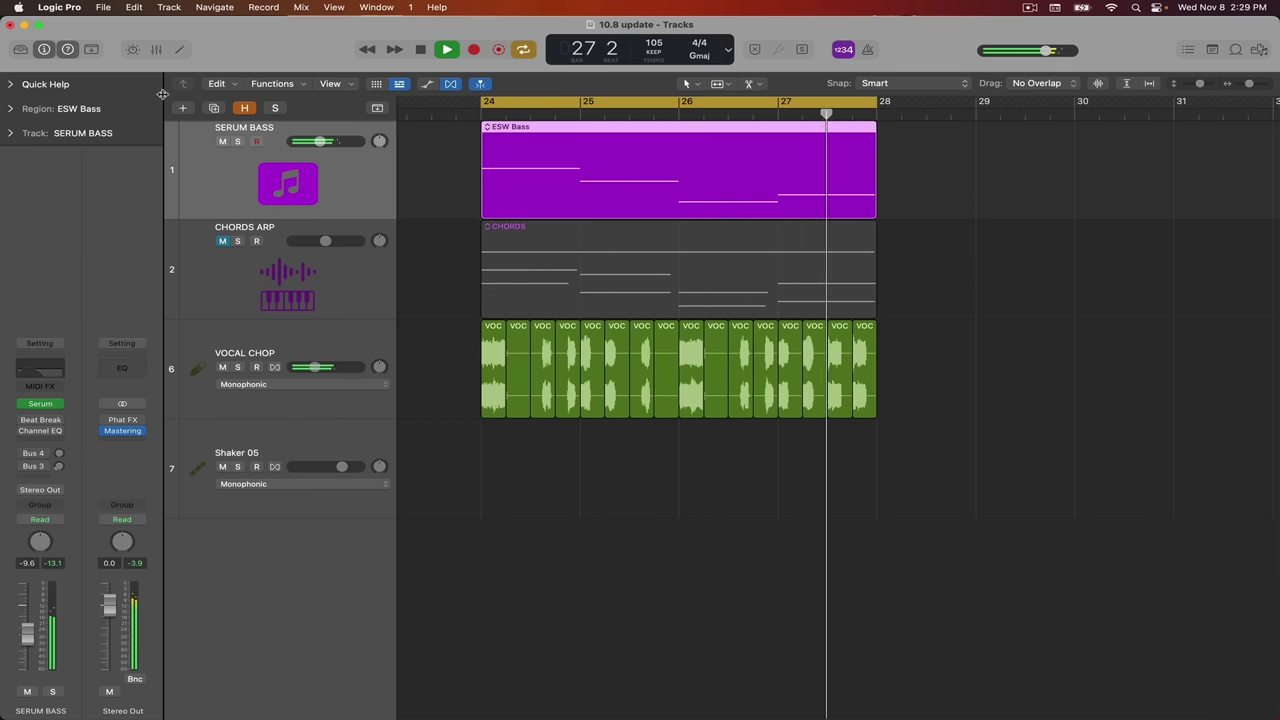
key("space")
left_click(222, 241)
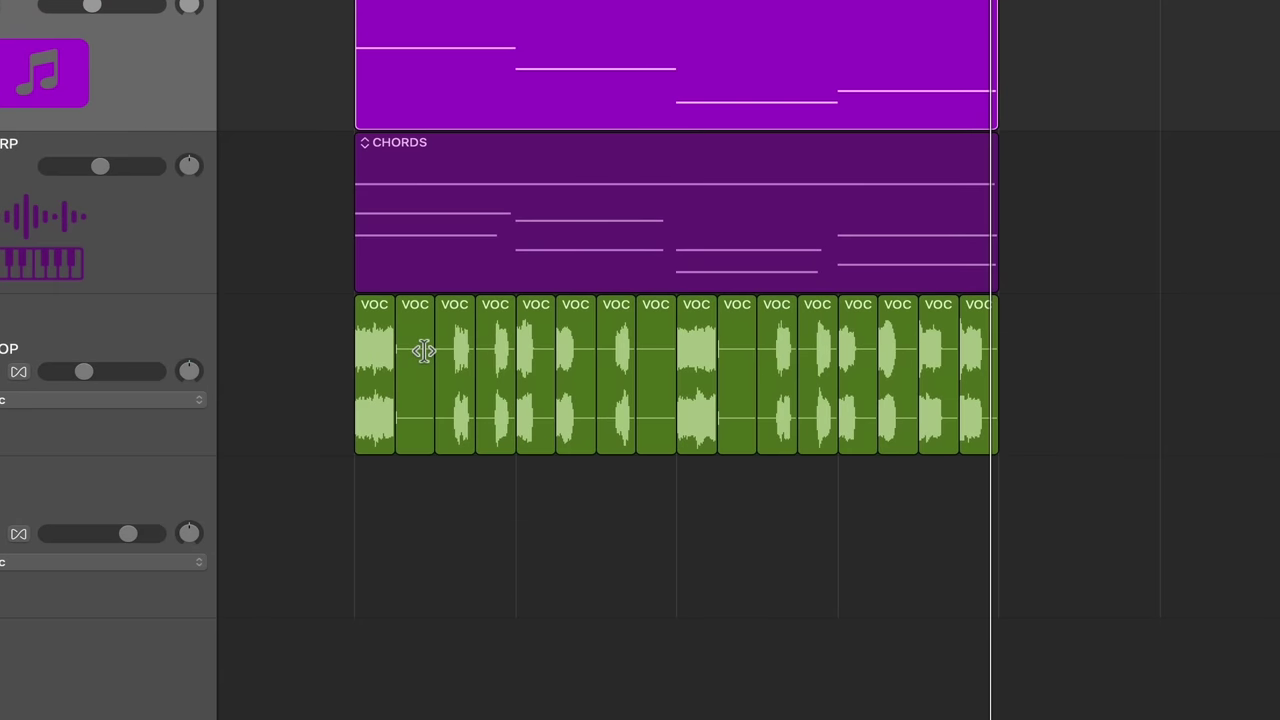
Select and deselect the sixteen VOC regions, then switch to the Slip Tool
left_click_drag(352, 344, 1013, 325)
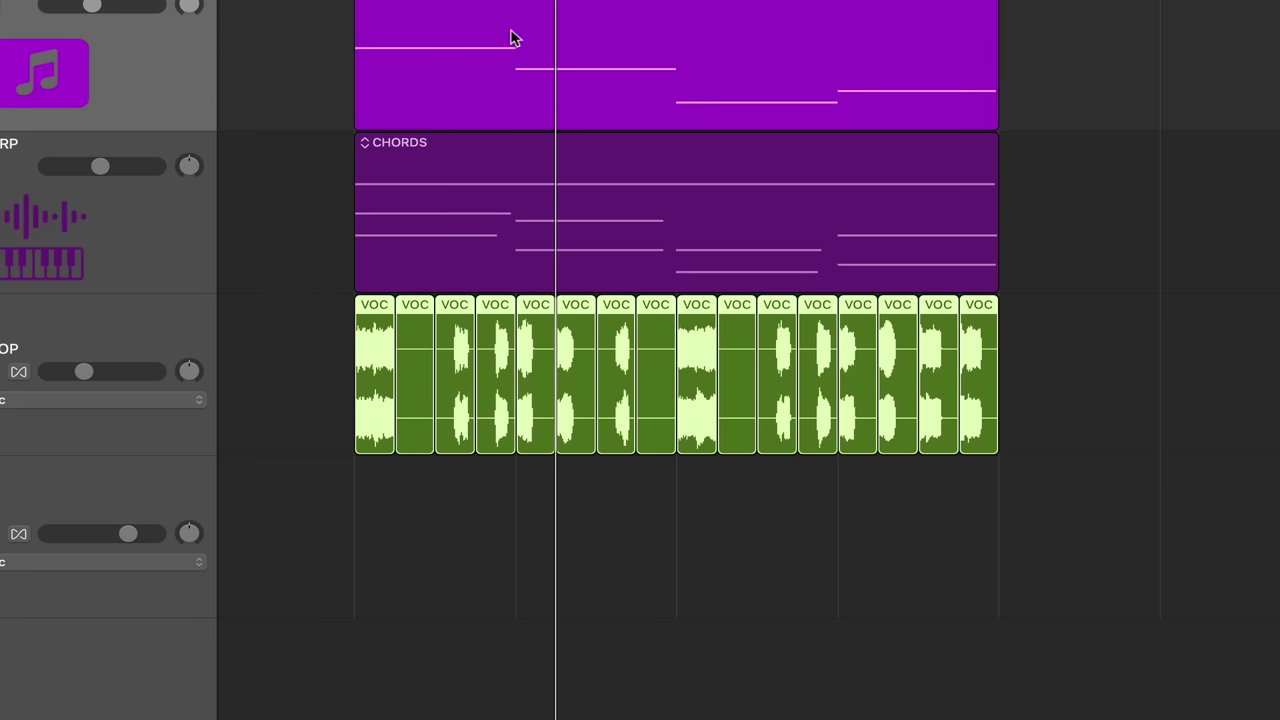
left_click(447, 465)
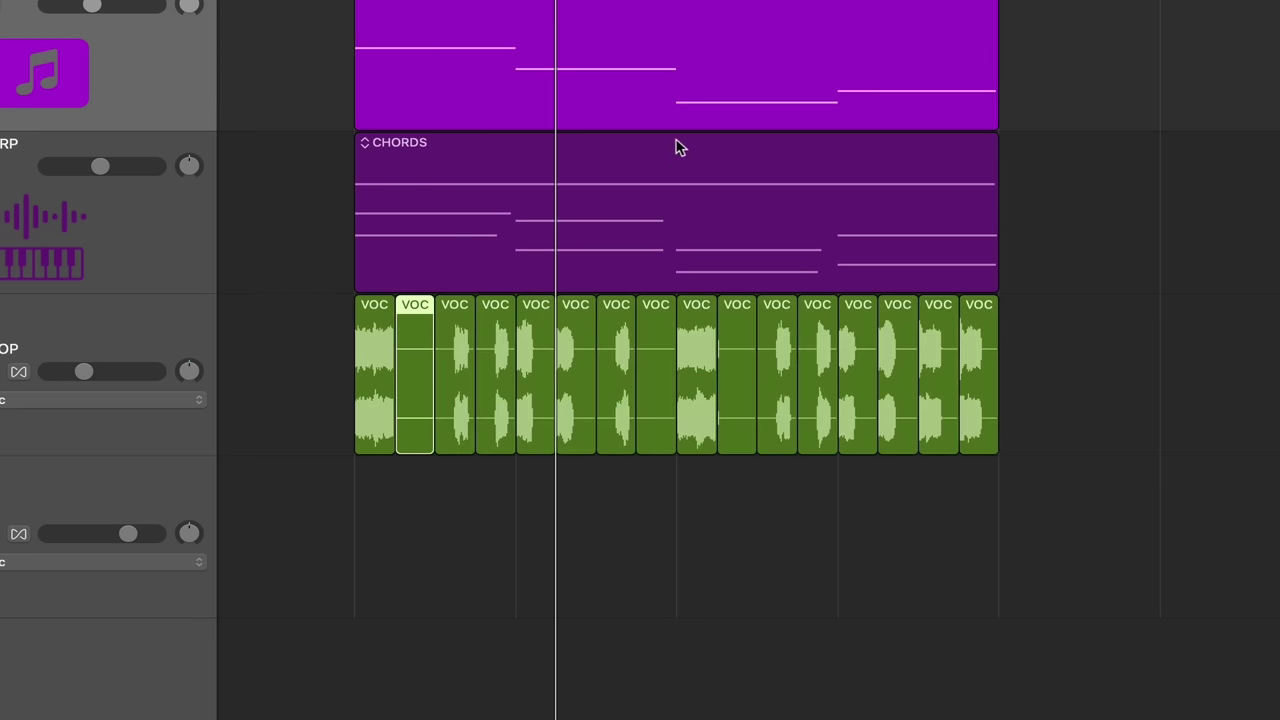
key("t")
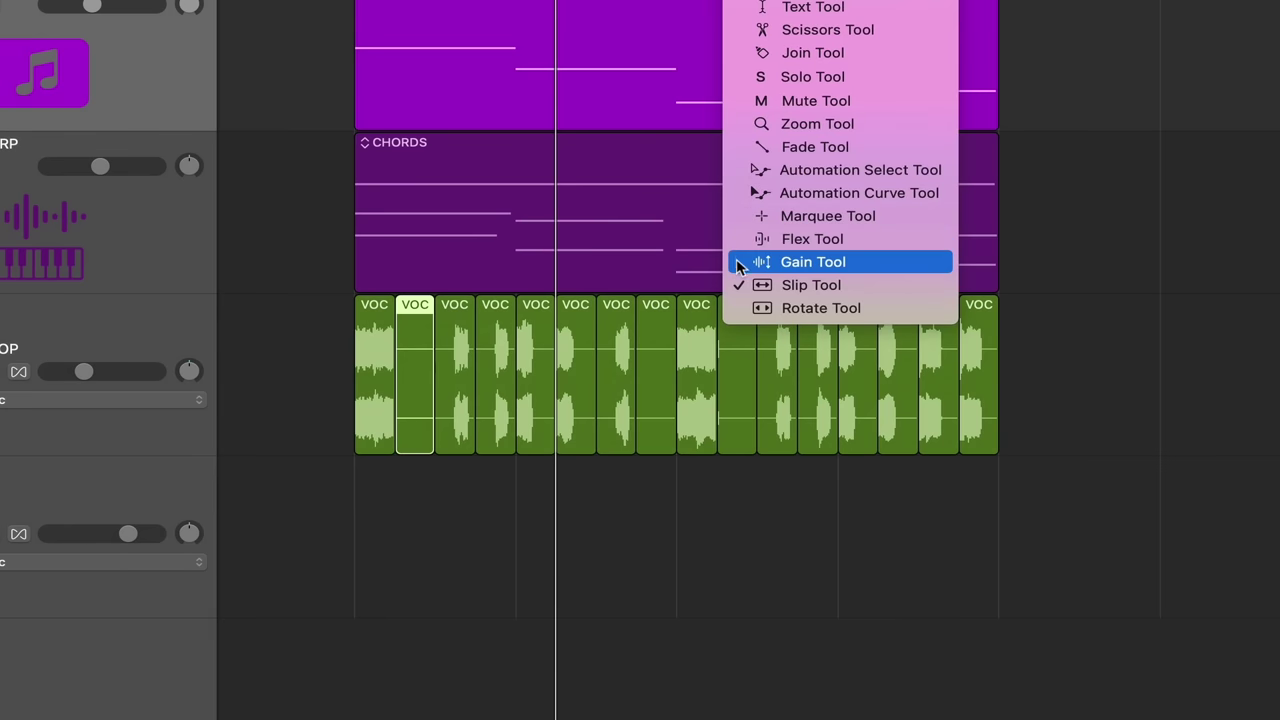
left_click(740, 283)
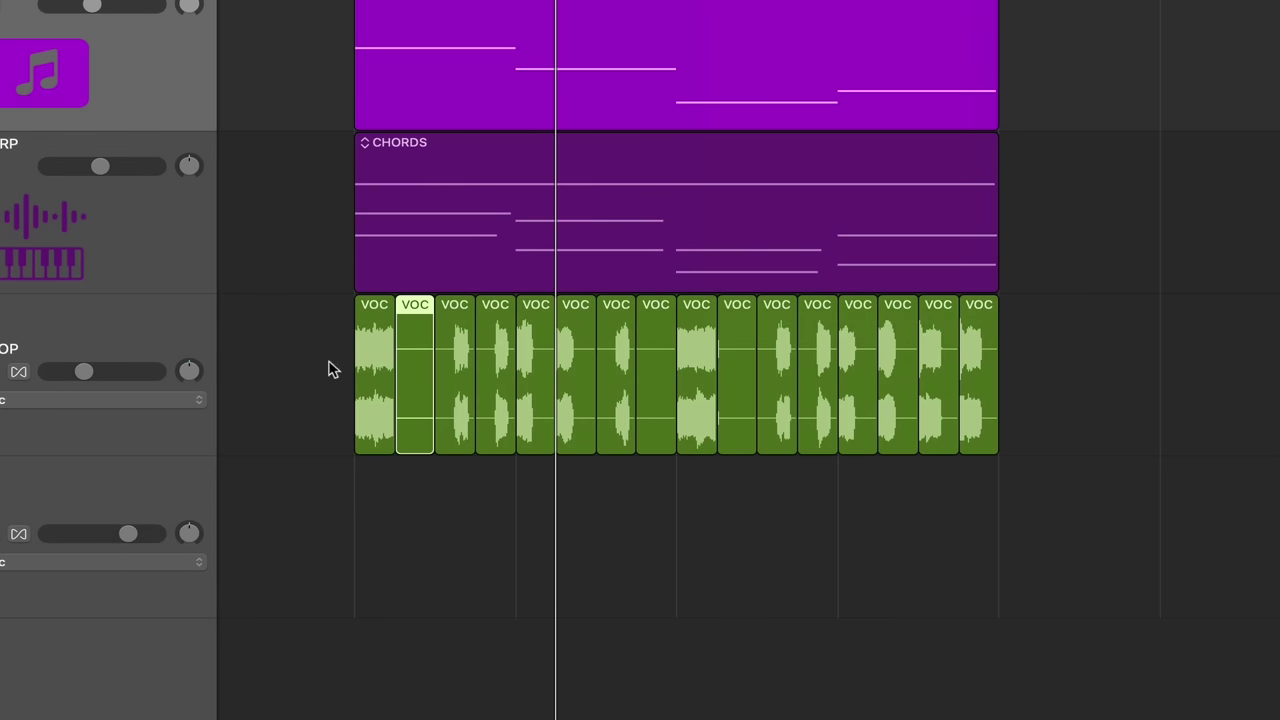
Slip the audio inside the second VOCAL CHOP region and play it back
scroll(389, 361, "up", 8)
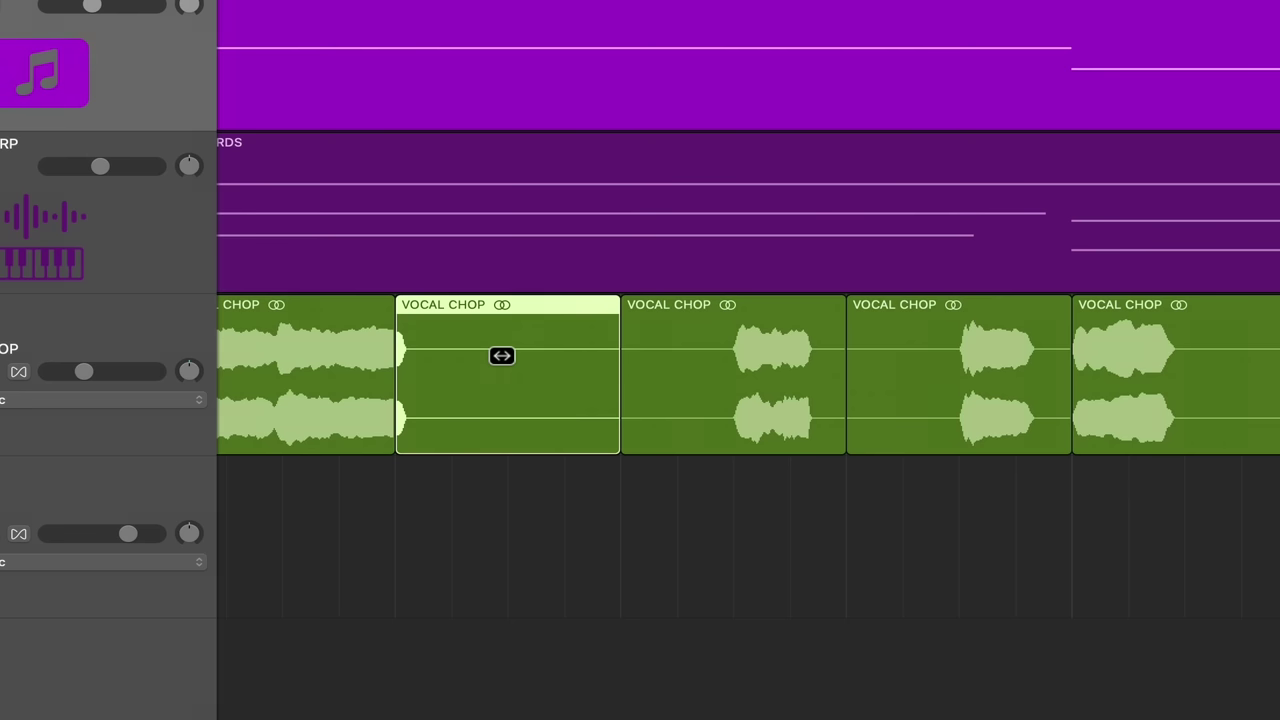
left_click_drag(502, 356, 175, 379)
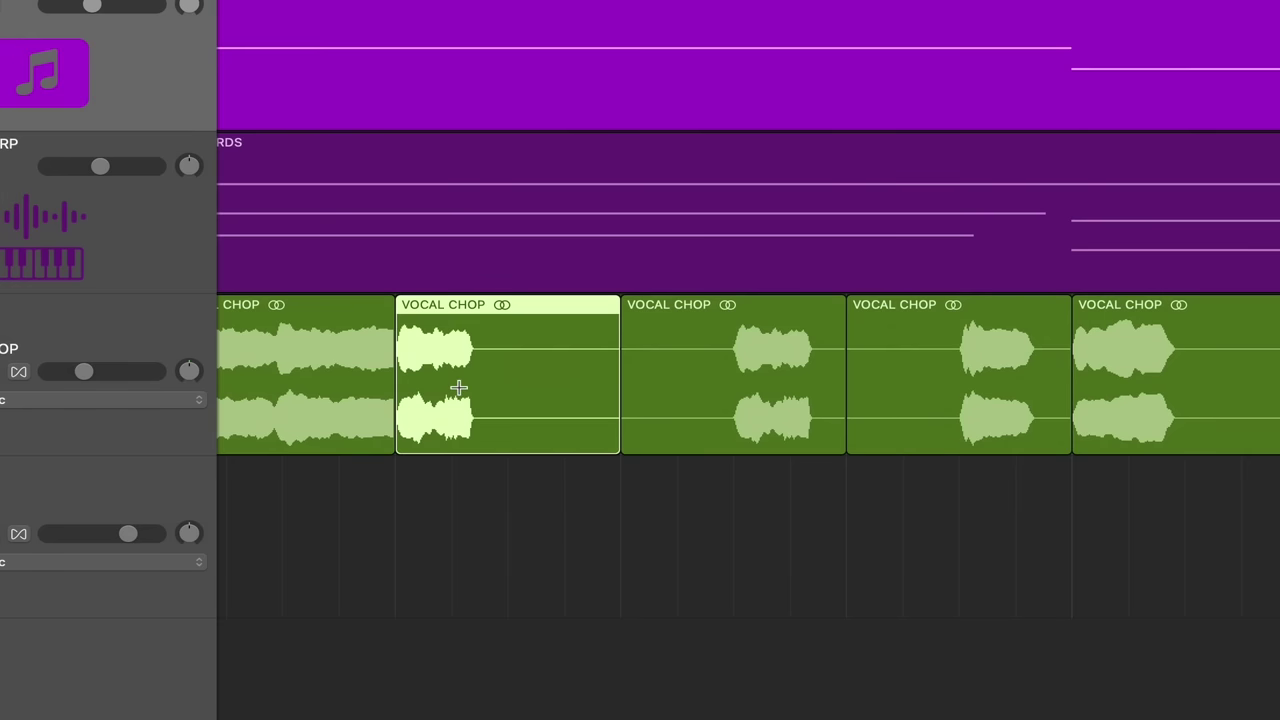
key("space")
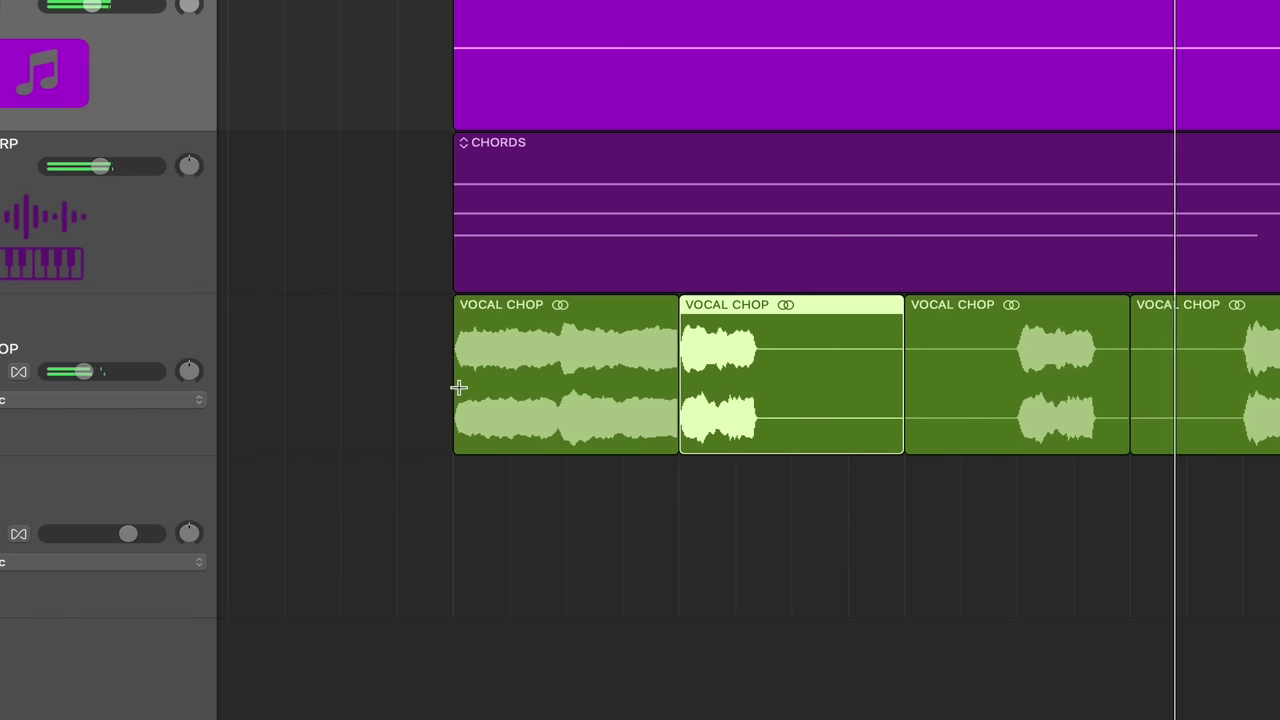
Split the third VOCAL CHOP region and slip its left piece's audio to fill it
left_click(1006, 378)
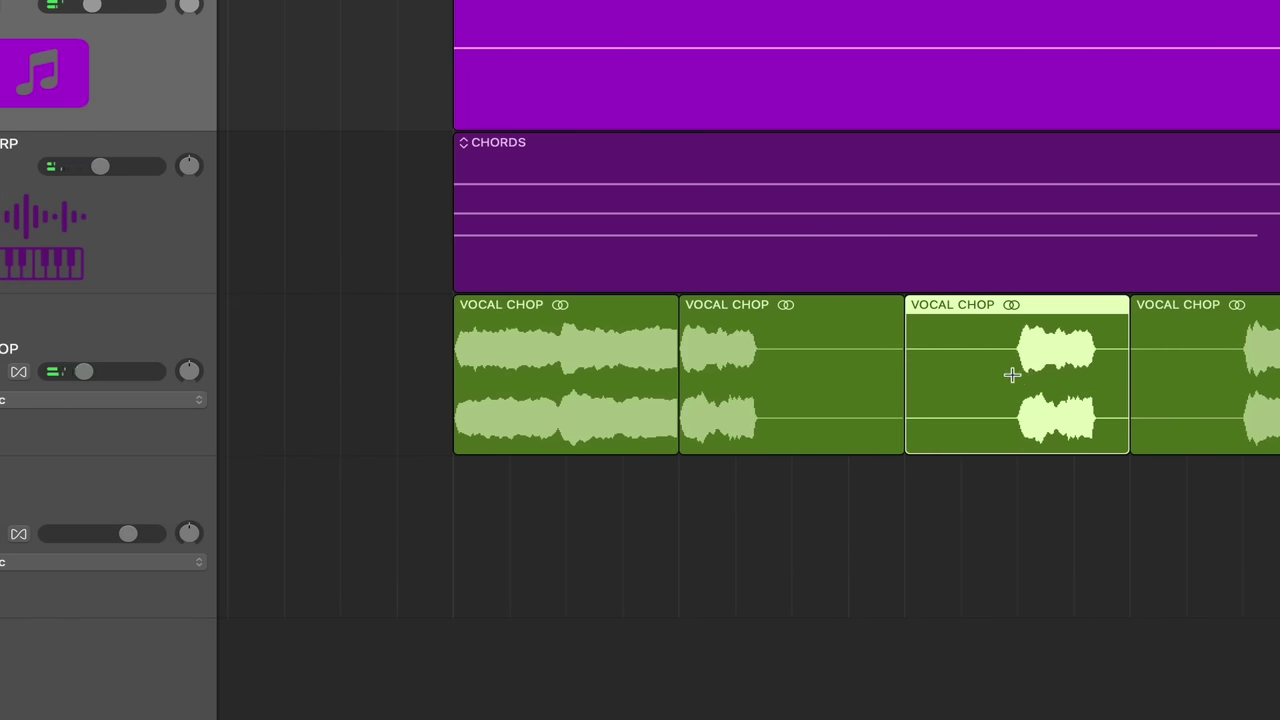
left_click(1012, 375, "super")
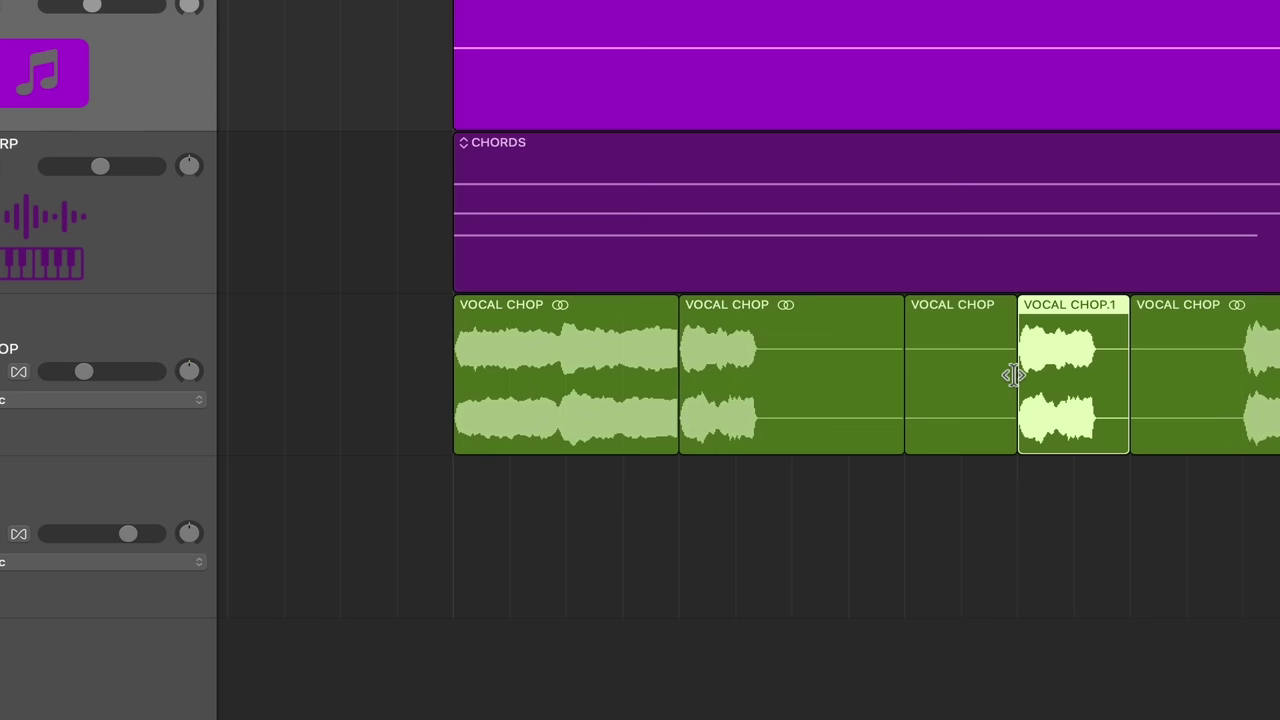
left_click(978, 362)
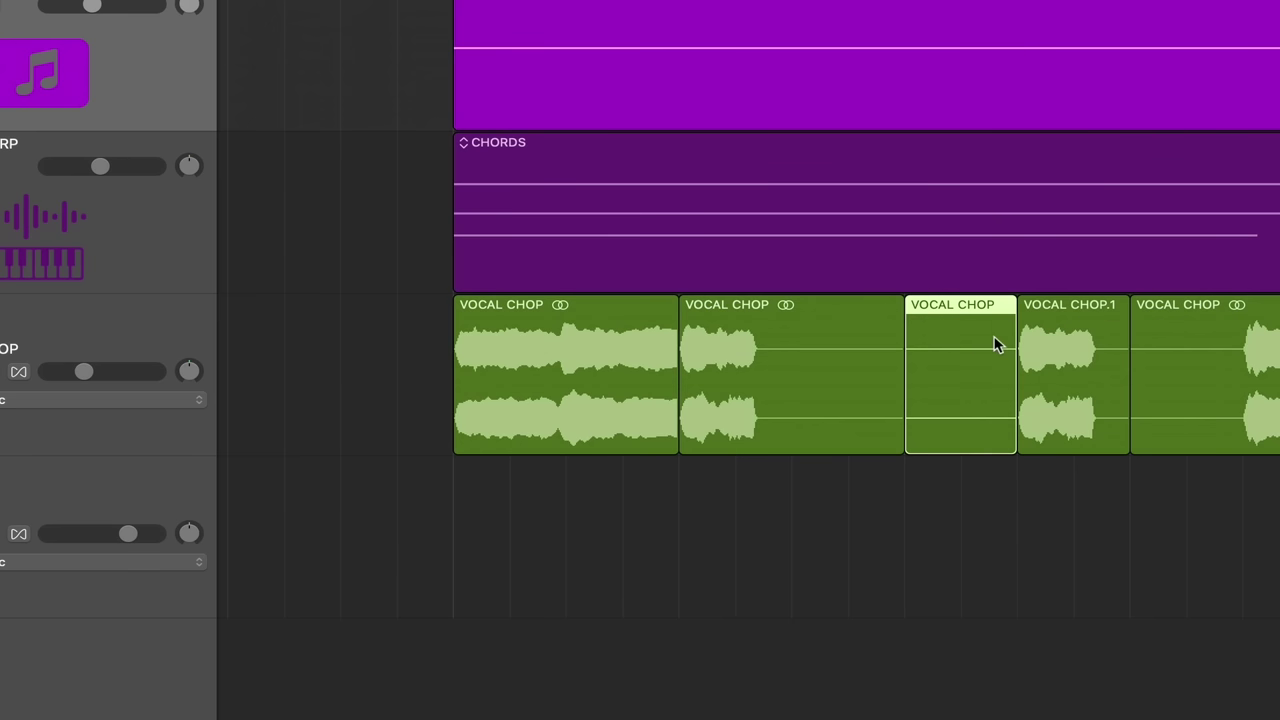
left_click_drag(971, 337, 1275, 357)
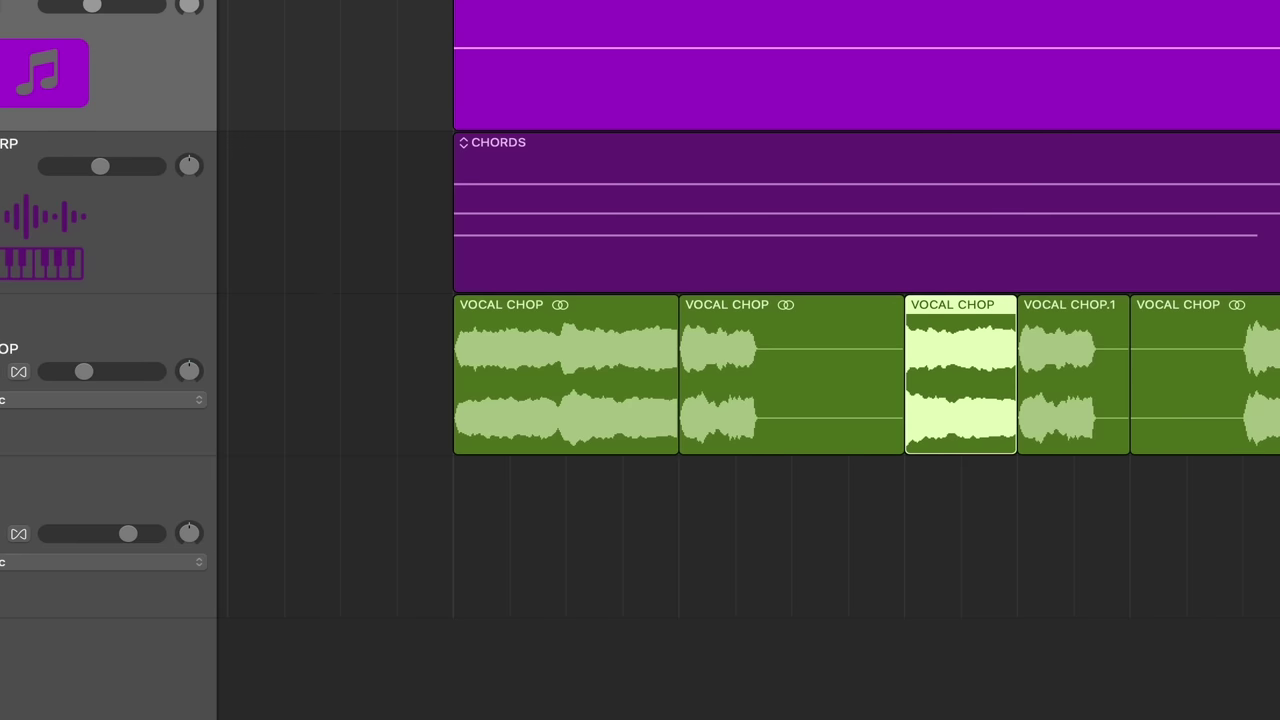
key("space")
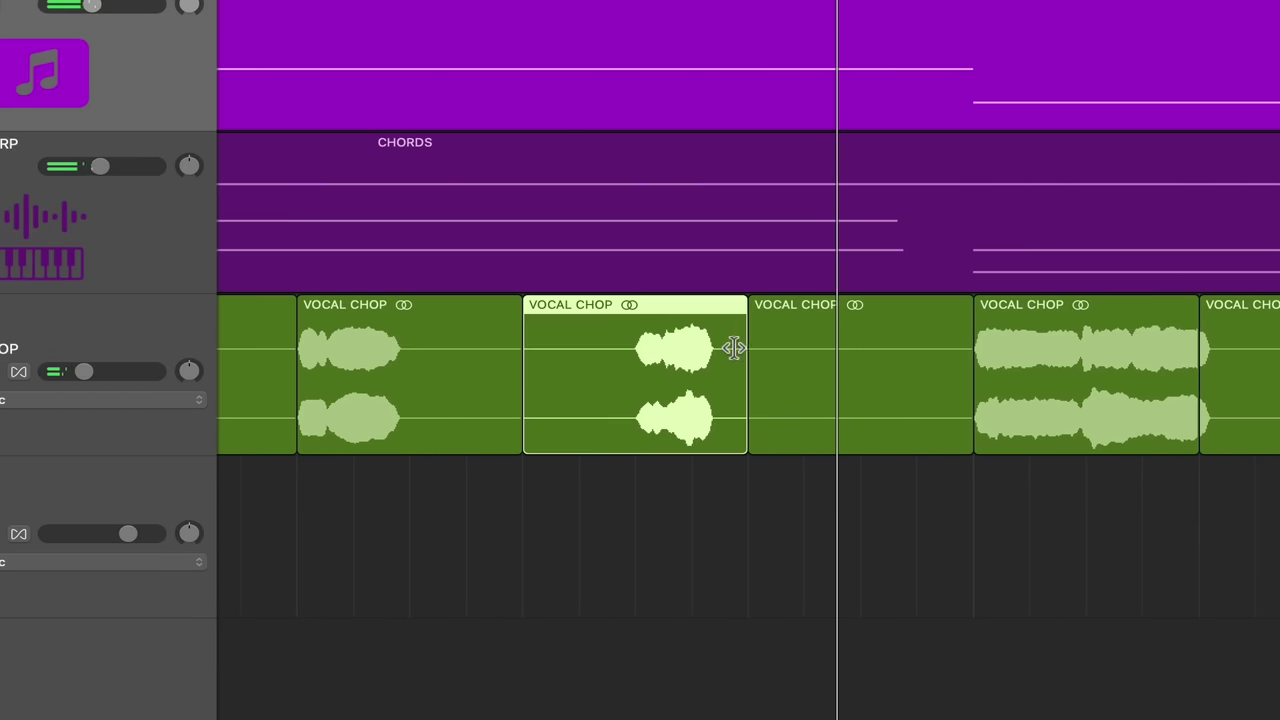
Slip a later VOCAL CHOP region's audio so the vocal starts earlier, and audition
left_click(730, 346)
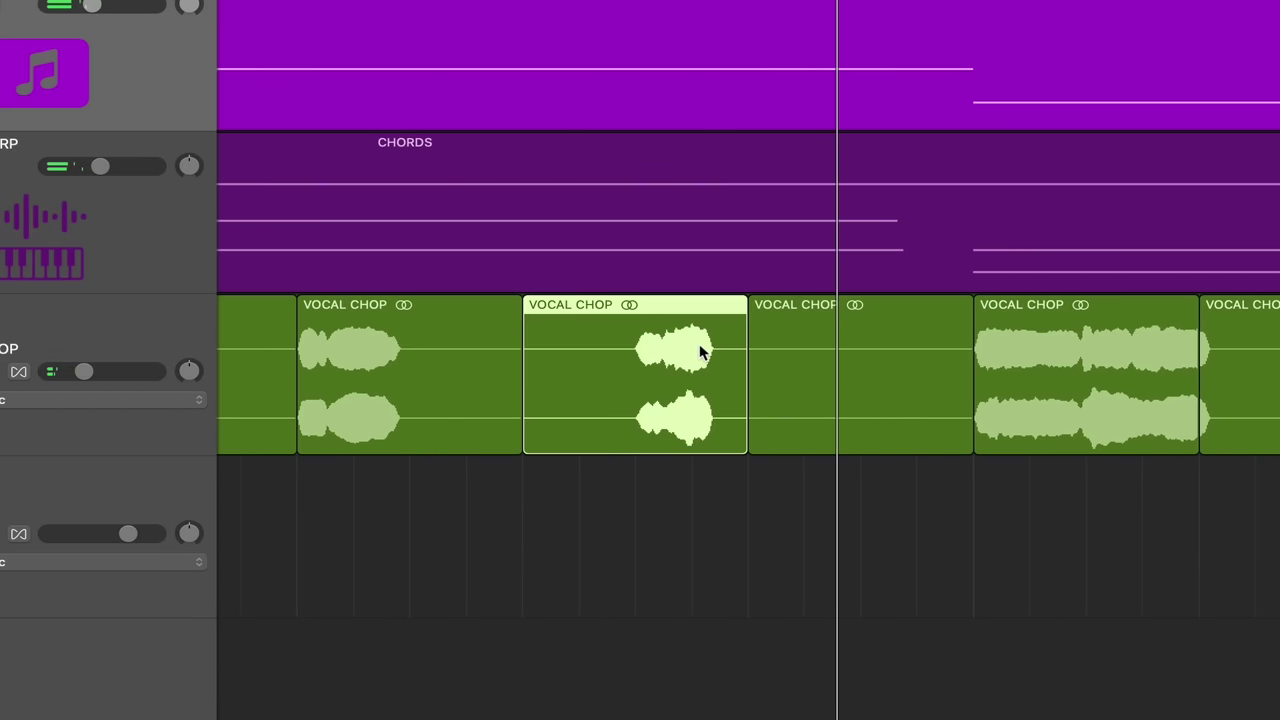
left_click(808, 360)
left_click_drag(794, 363, 37, 419)
key("space")
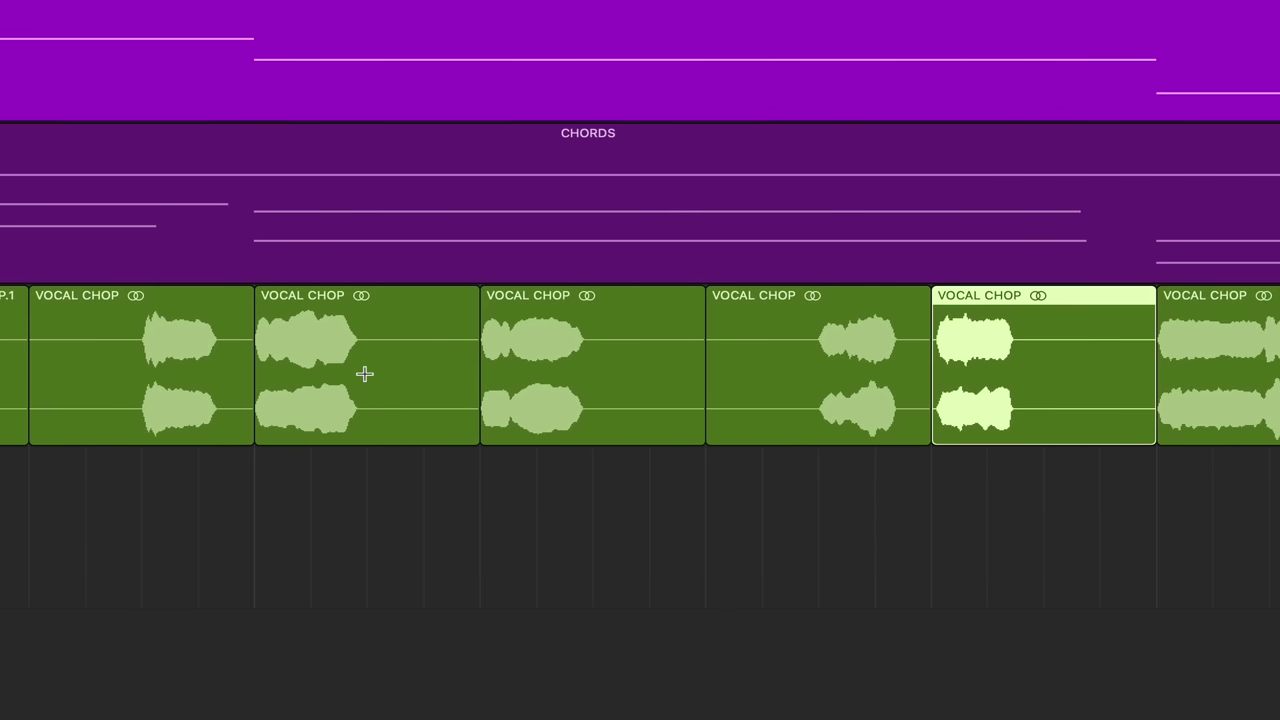
scroll(370, 376, "left", 10)
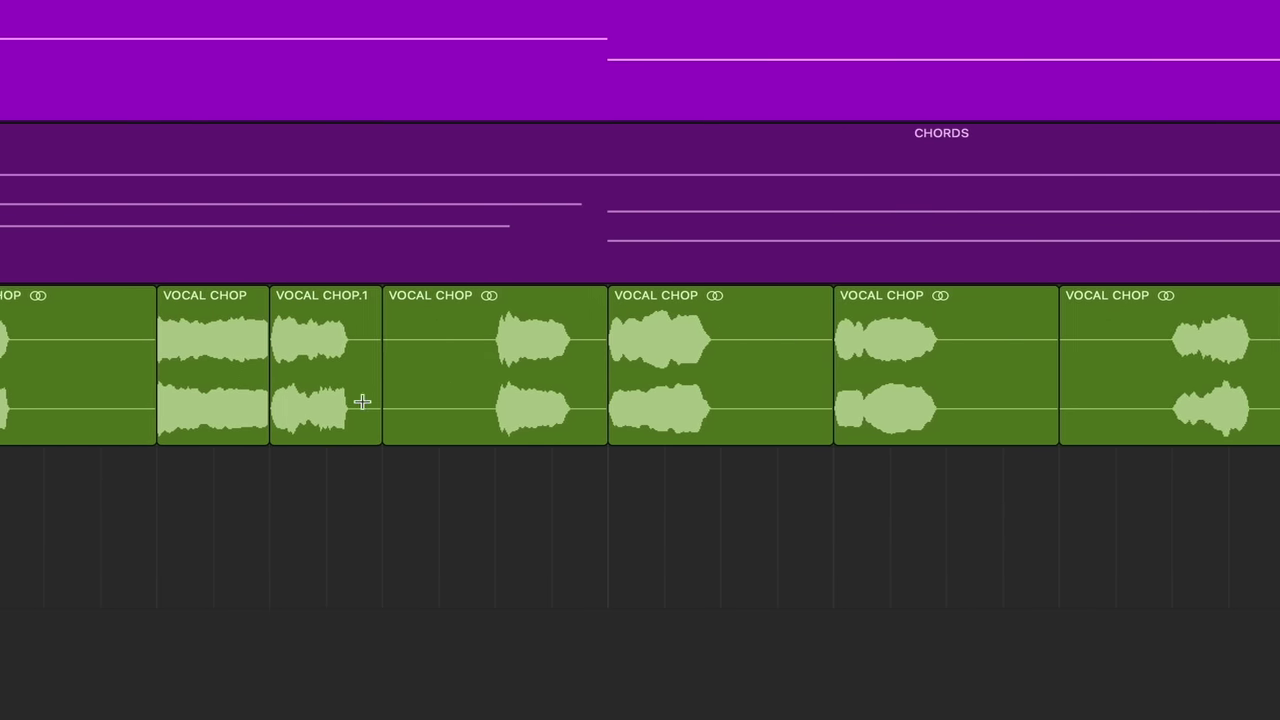
left_click(348, 305)
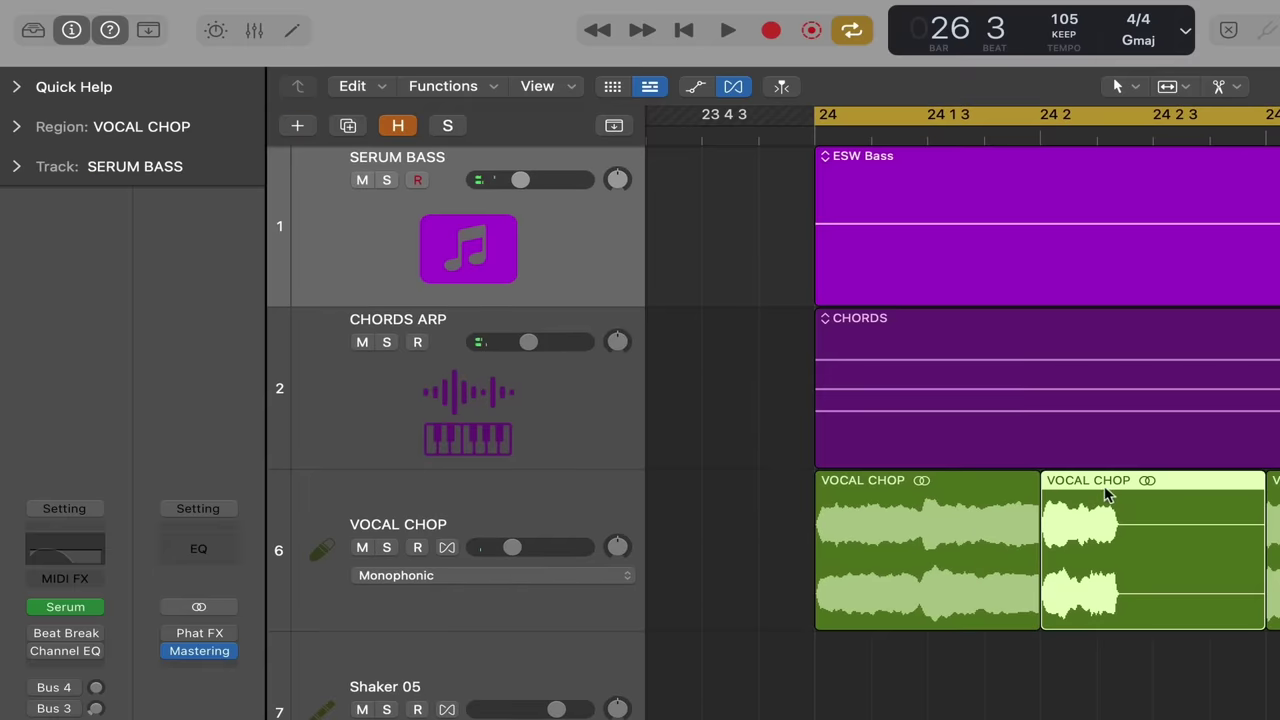
Split and delete VOCAL CHOP.2, then lengthen the preceding region to the right
left_click(16, 126)
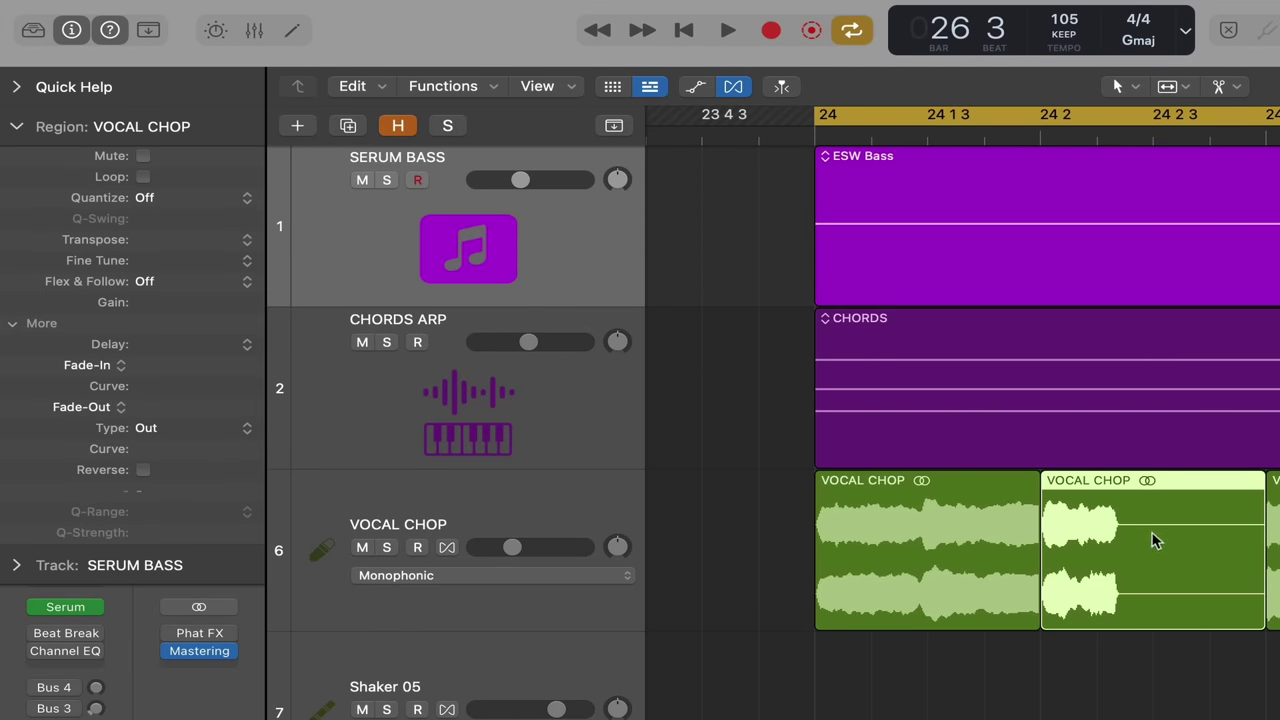
key("space")
key("space")
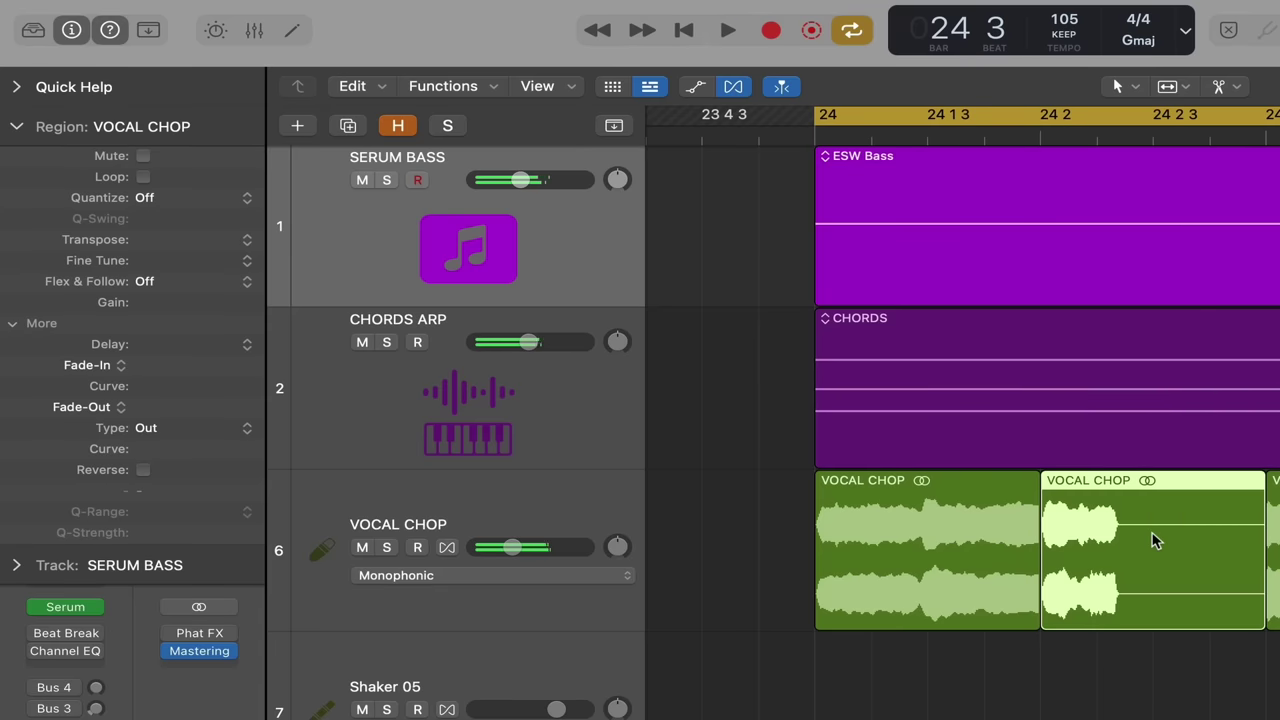
left_click_drag(1151, 540, 1126, 541)
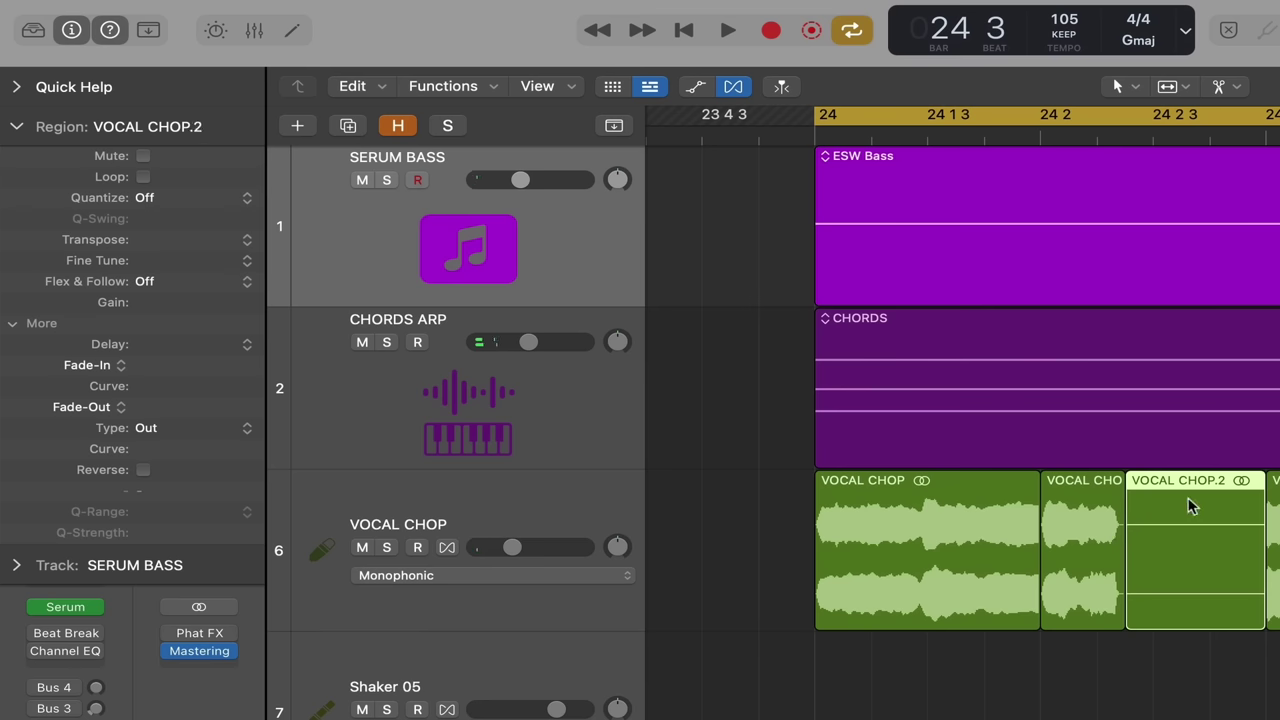
key("Delete")
left_click(1113, 500)
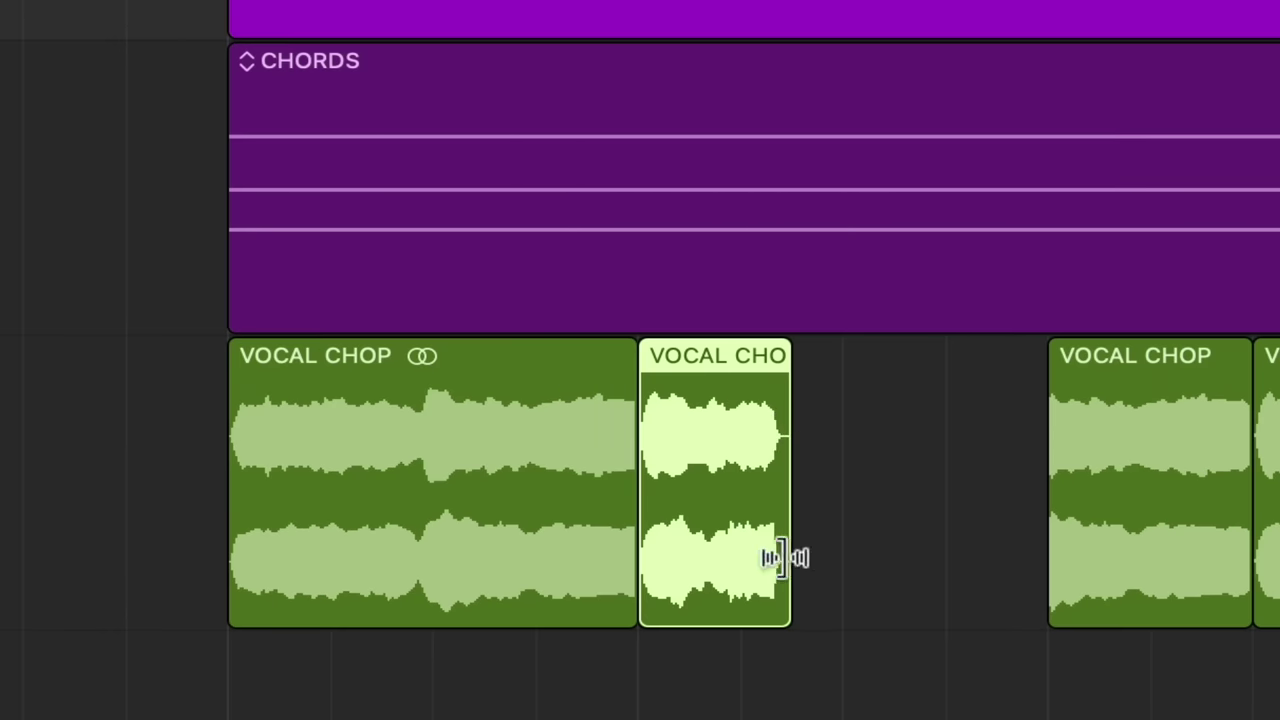
left_click_drag(785, 557, 944, 556)
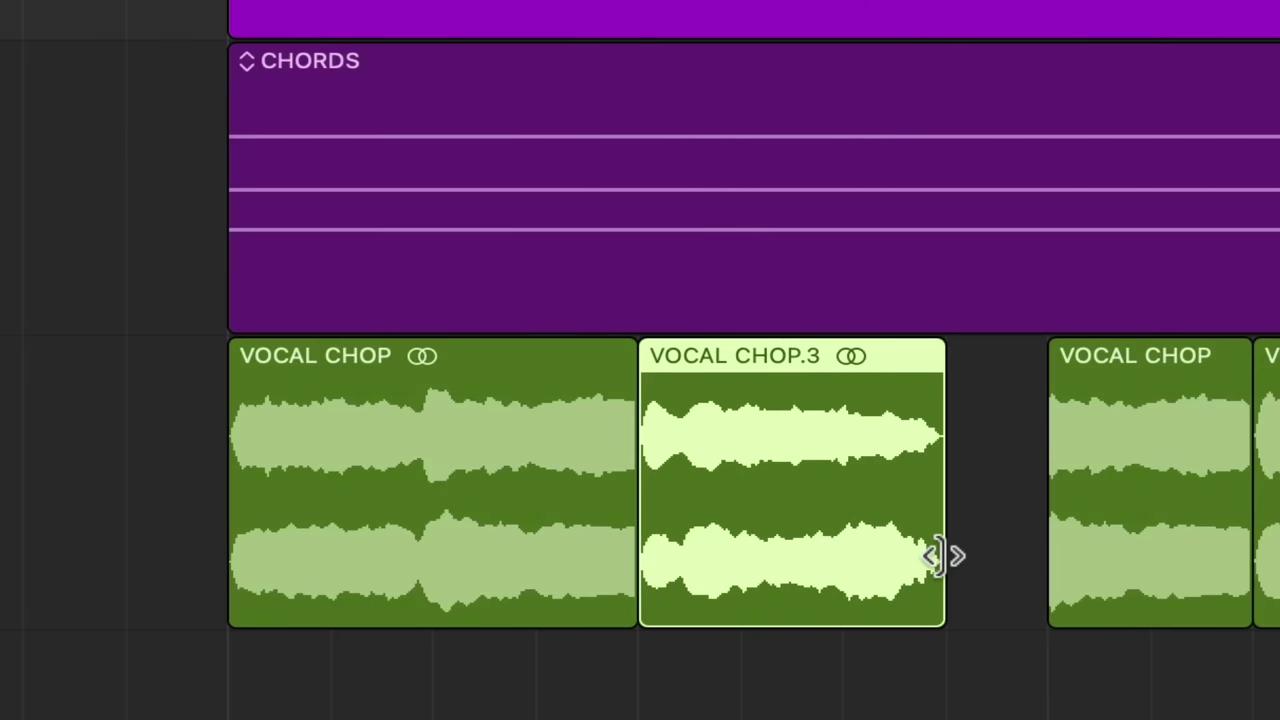
key("space")
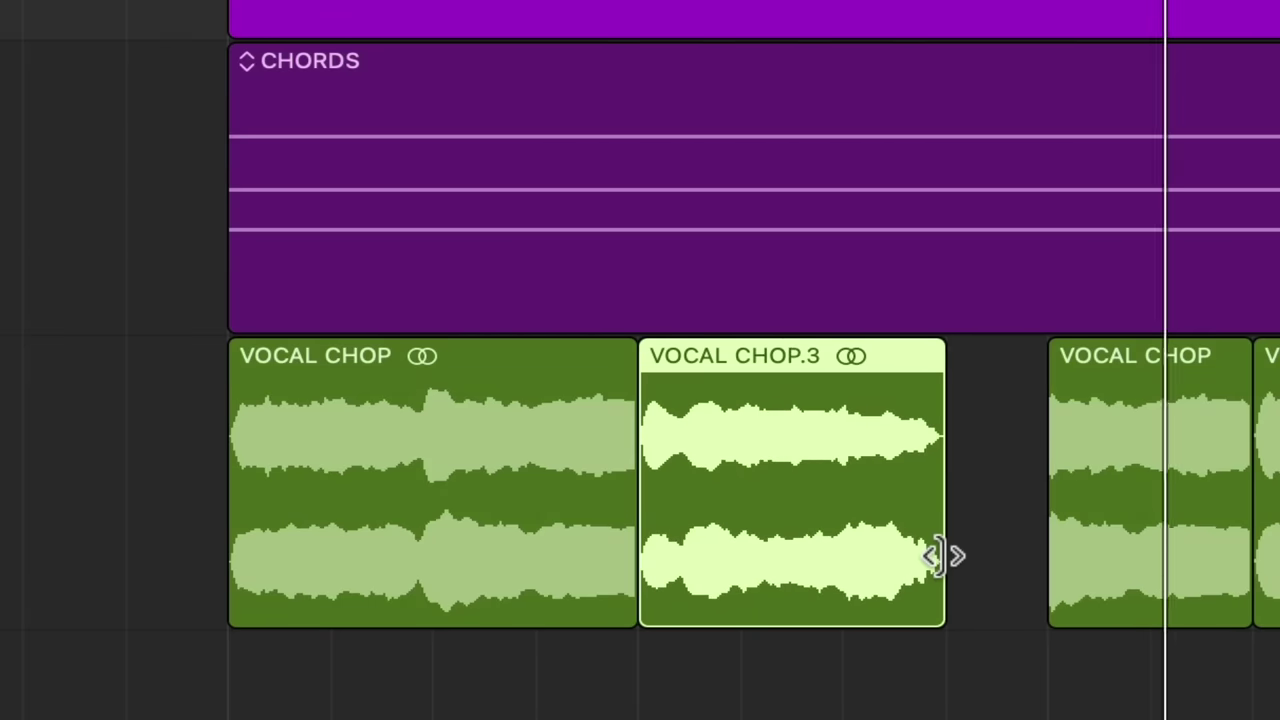
Split off and delete VOCAL CHOP.3, add a fade-out, and stretch the short region wider
scroll(1140, 628, "right", 15)
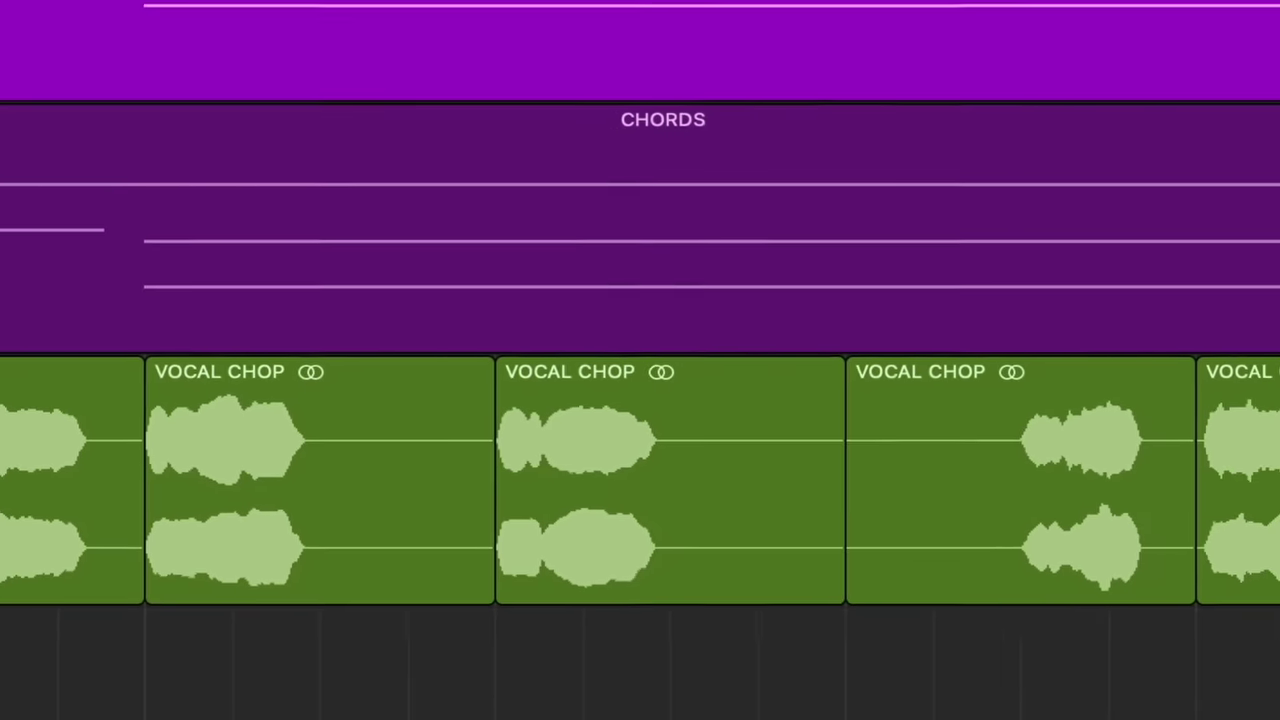
scroll(1140, 628, "right", 5)
left_click(809, 457)
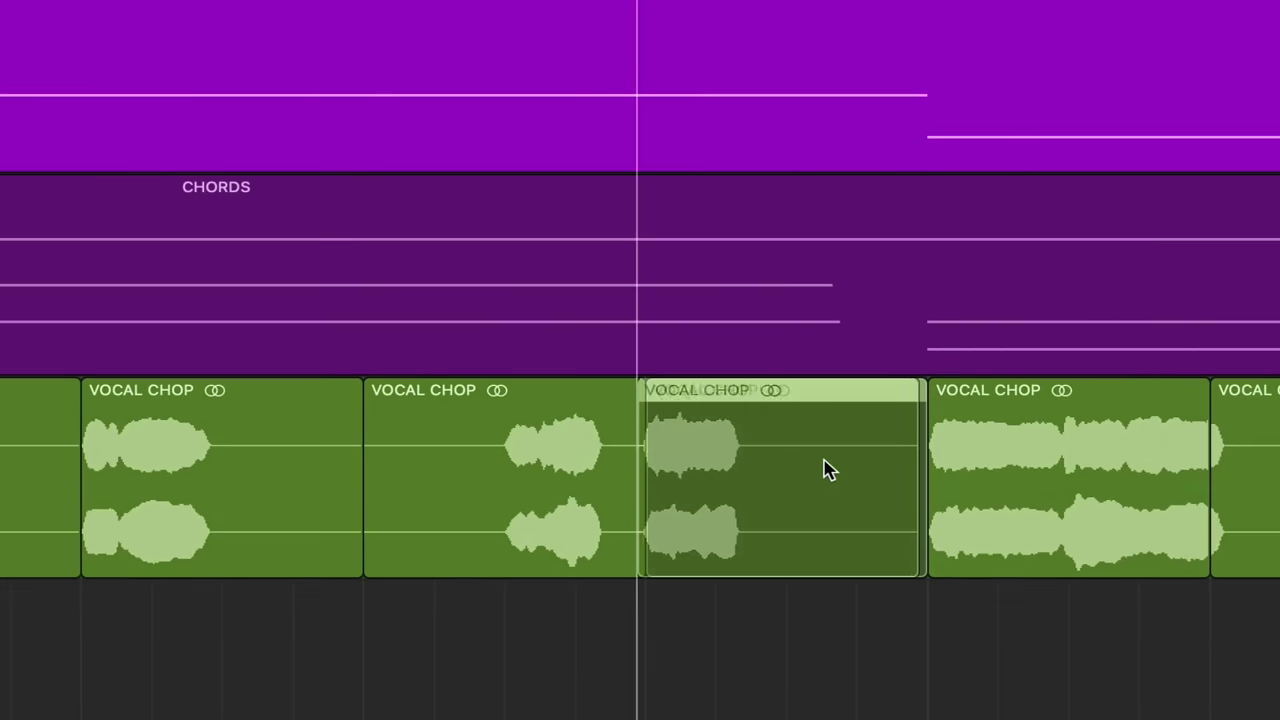
left_click_drag(789, 450, 749, 450)
key("Delete")
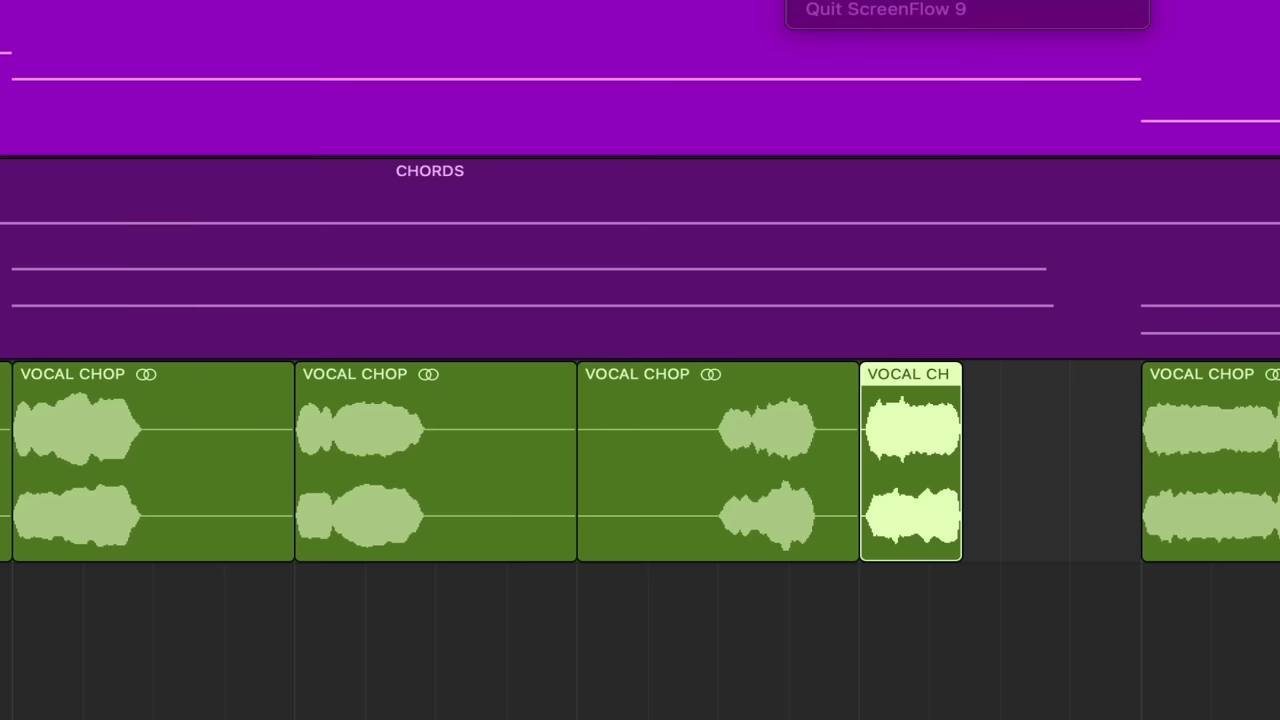
left_click_drag(957, 374, 911, 386)
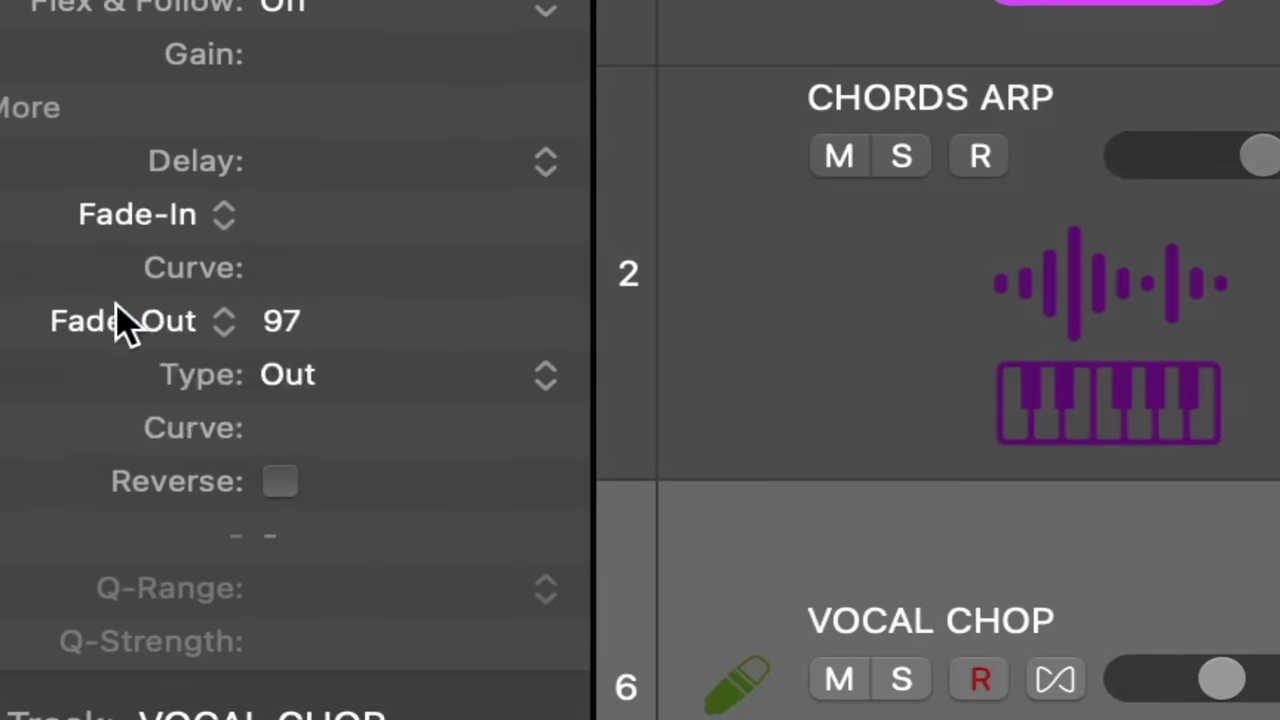
left_click(120, 320)
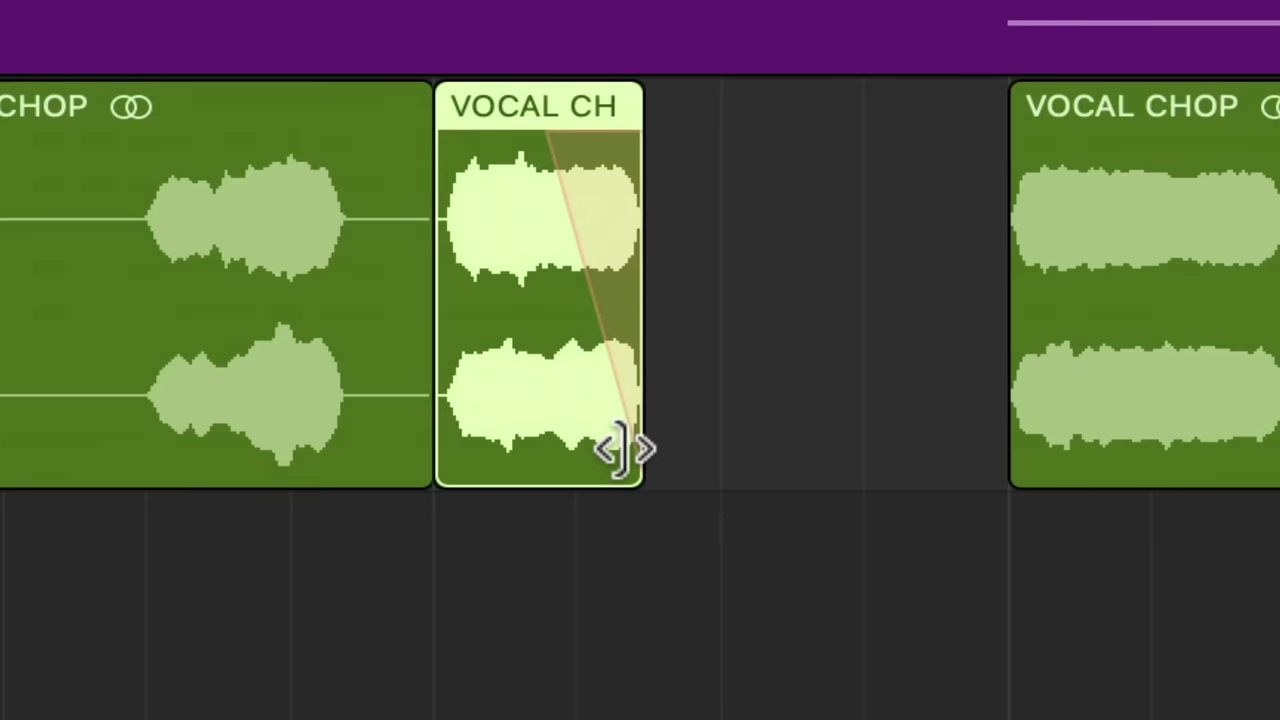
left_click_drag(614, 449, 850, 440)
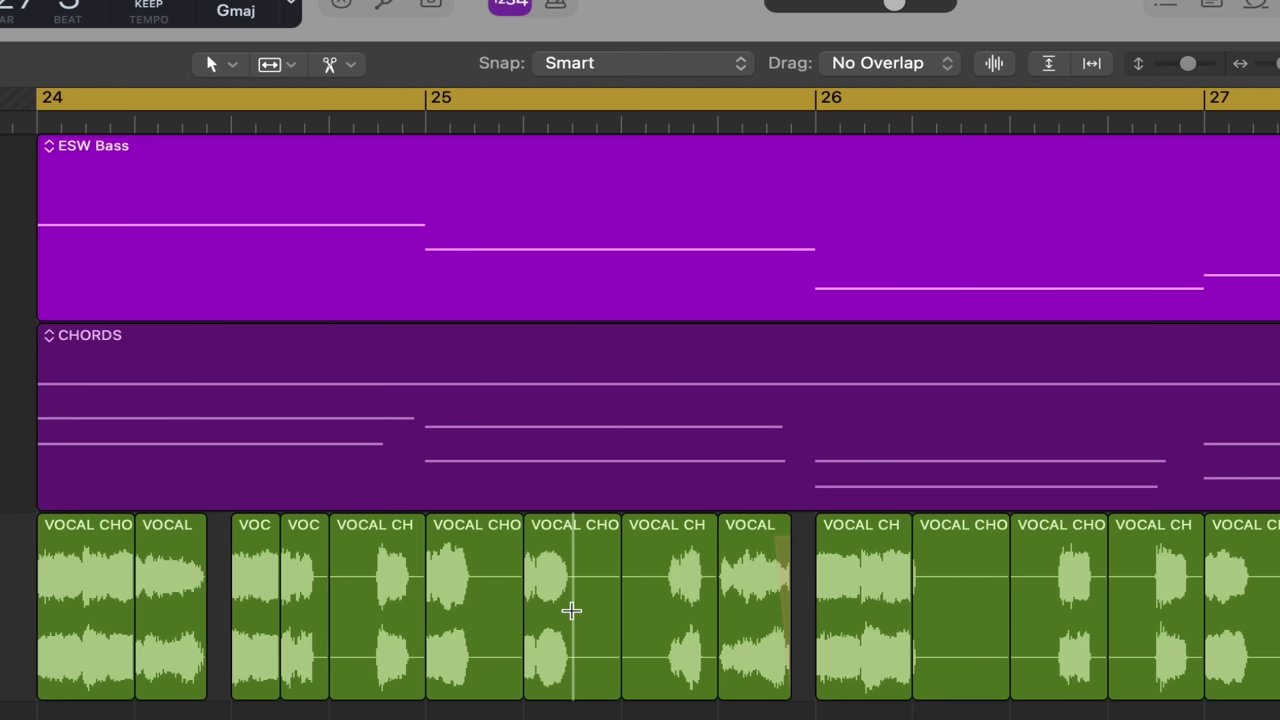
Delete the short VOC region and zoom the timeline out
left_click(572, 552)
key("Delete")
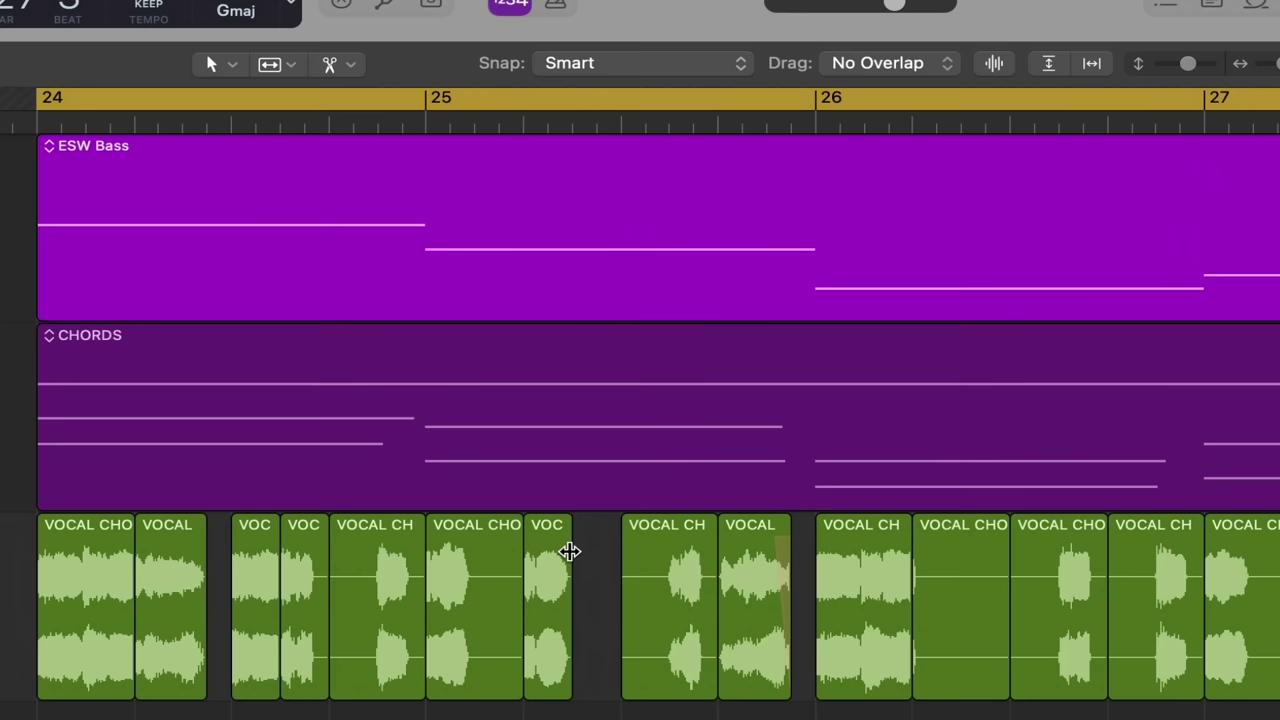
key("super+Left")
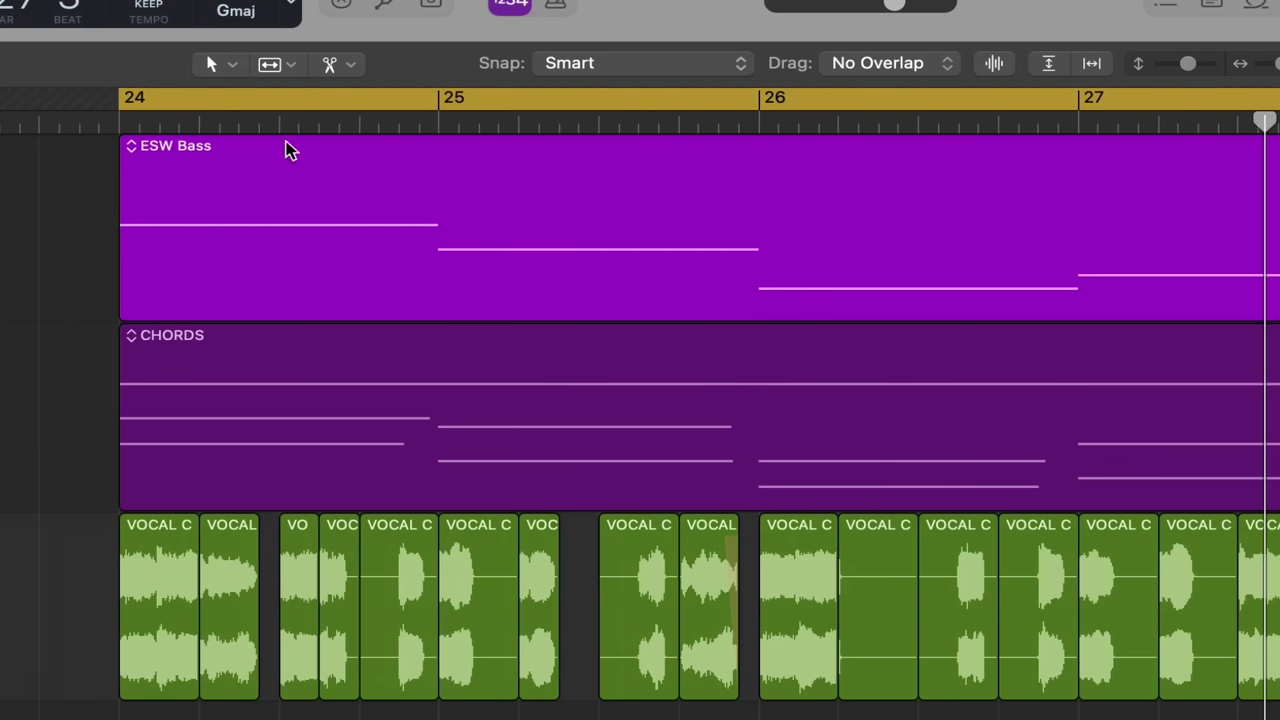
Switch to the Rotate Tool and zoom in on bars 24 to 28
left_click(271, 66)
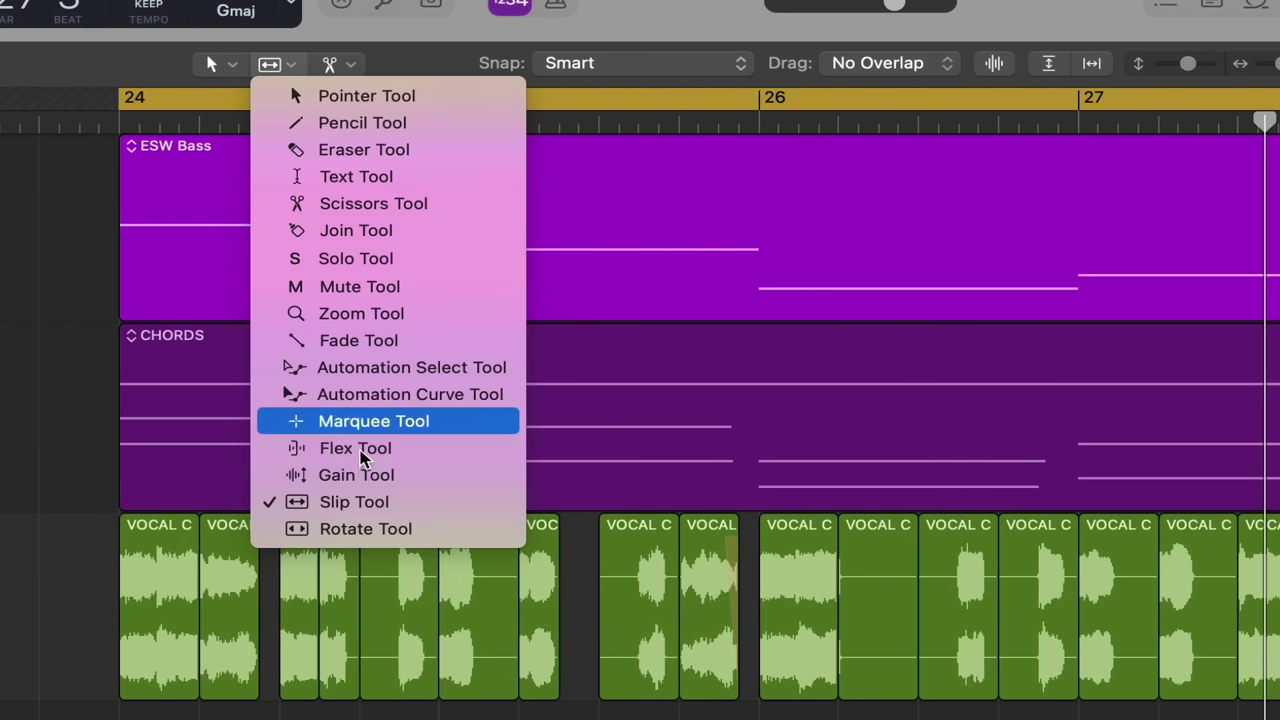
left_click(365, 529)
key("super+Left")
key("super+Left")
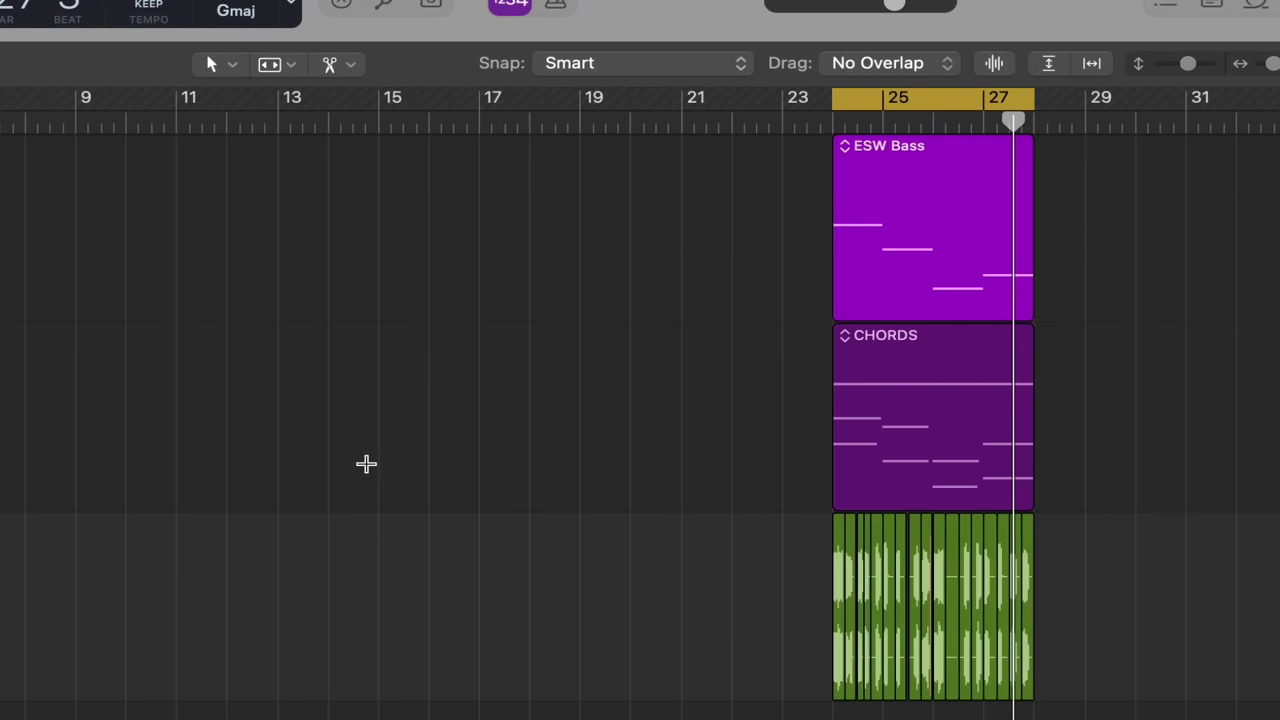
key("z")
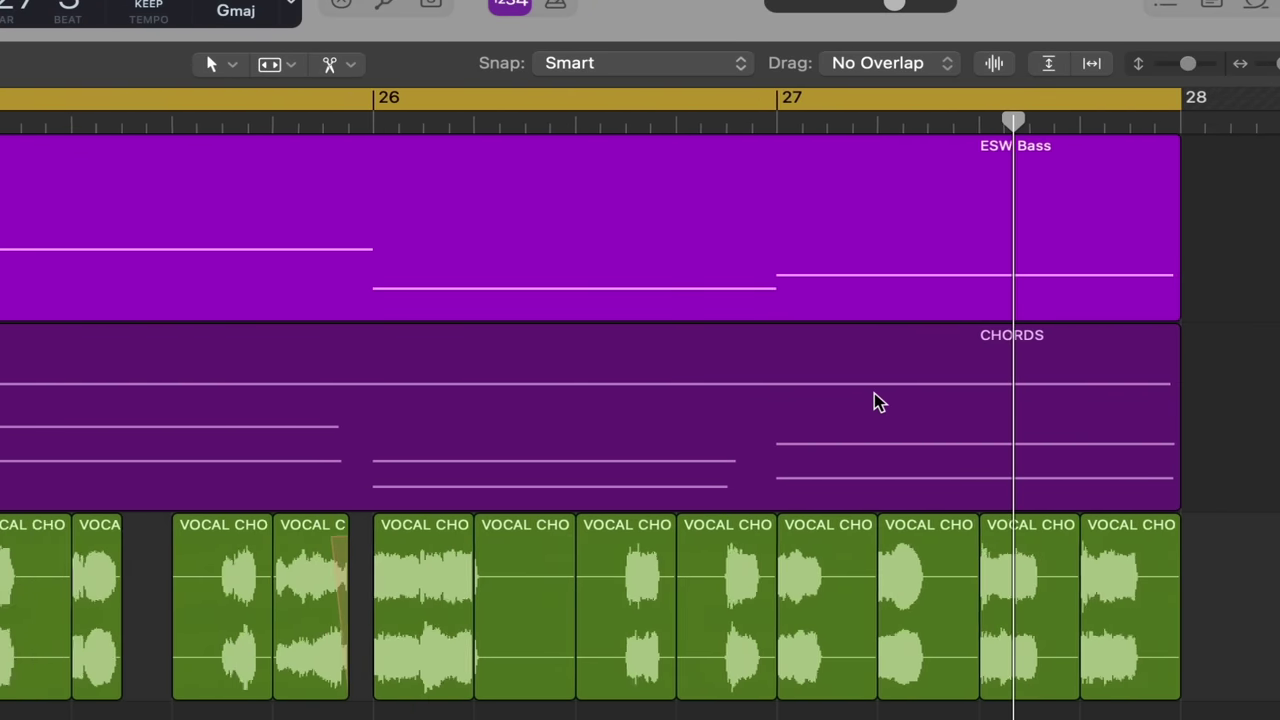
left_click(269, 66)
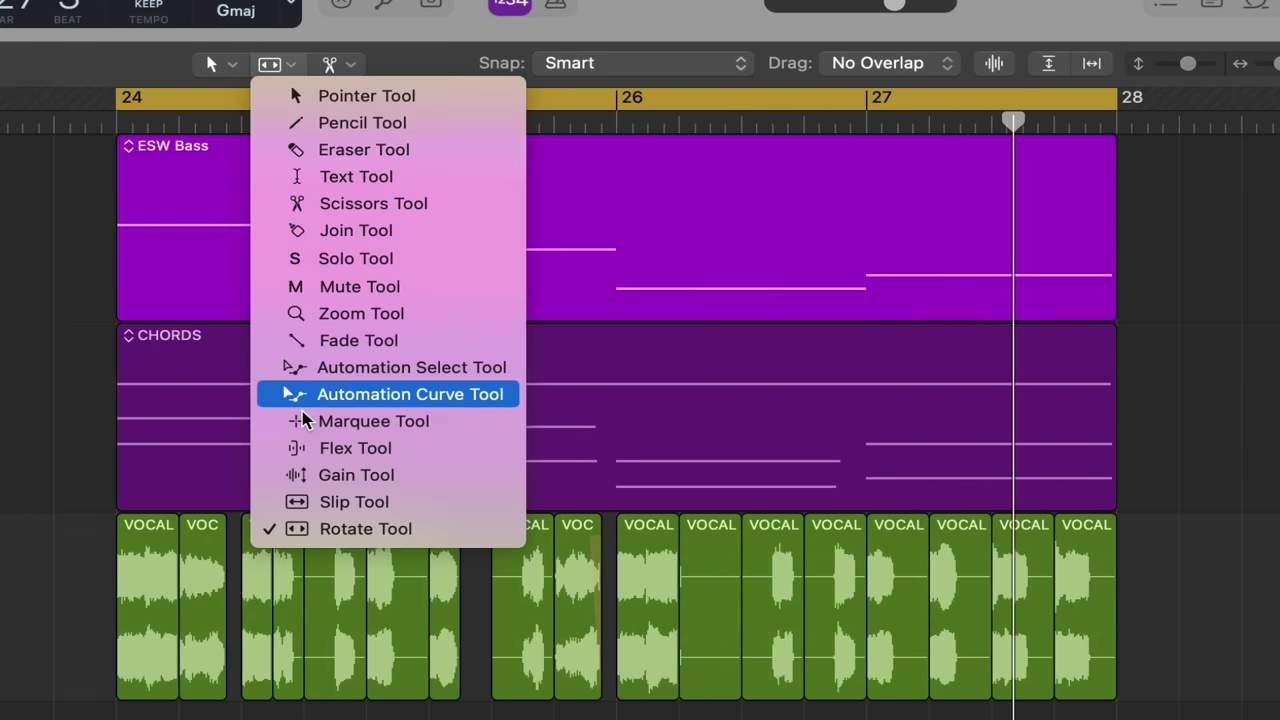
With the Slip Tool, slide the ESW Bass notes around, undo, then nudge them slightly earlier
left_click(300, 501)
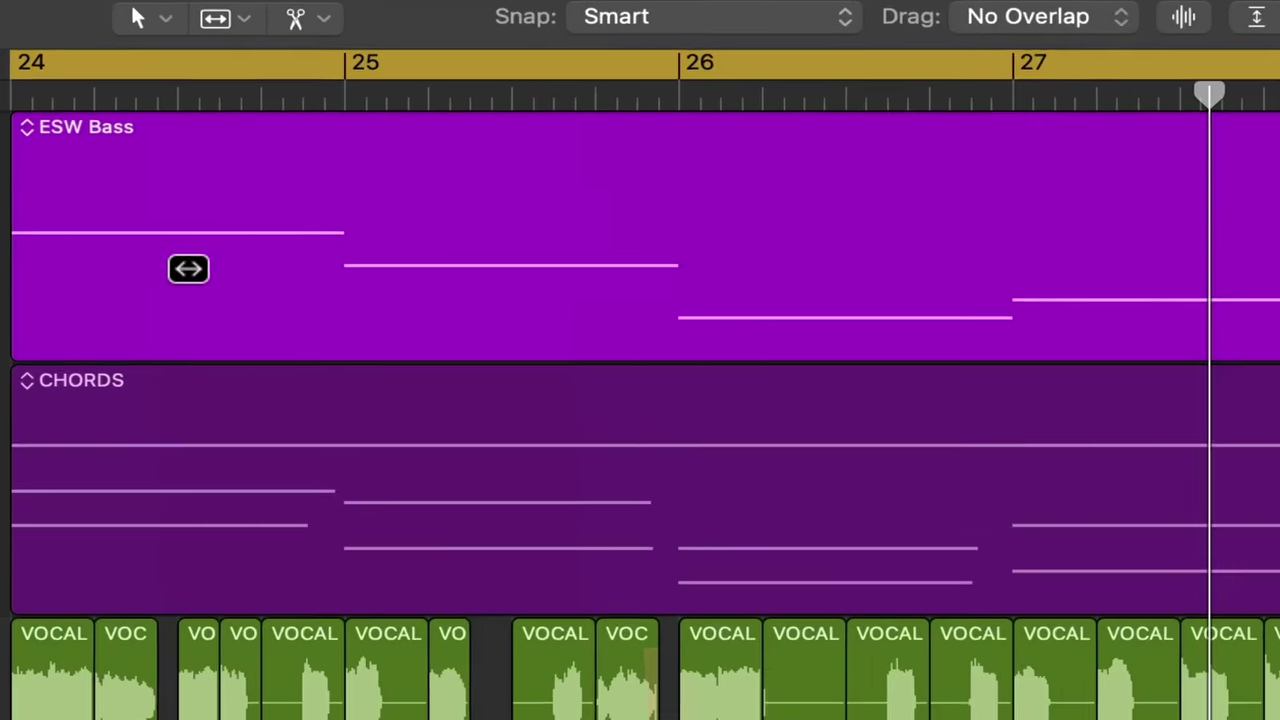
left_click_drag(250, 249, 144, 255)
left_click_drag(46, 273, 15, 273)
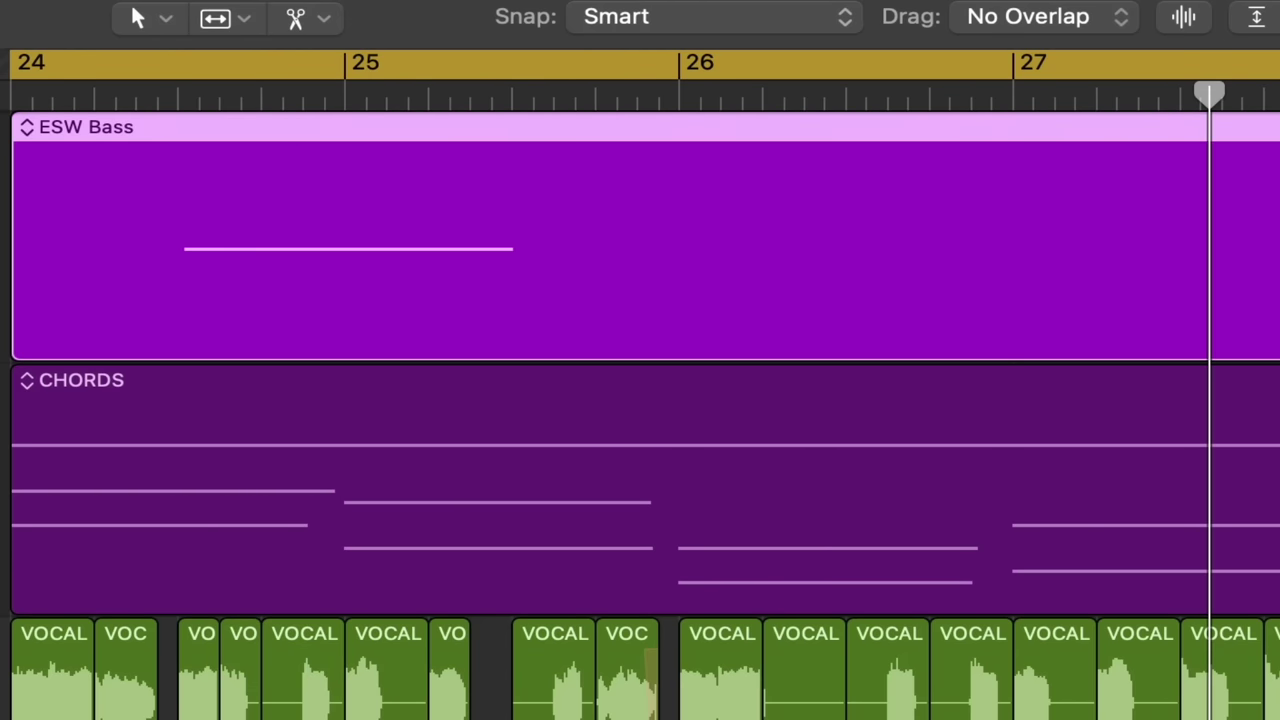
left_click_drag(520, 250, 40, 250)
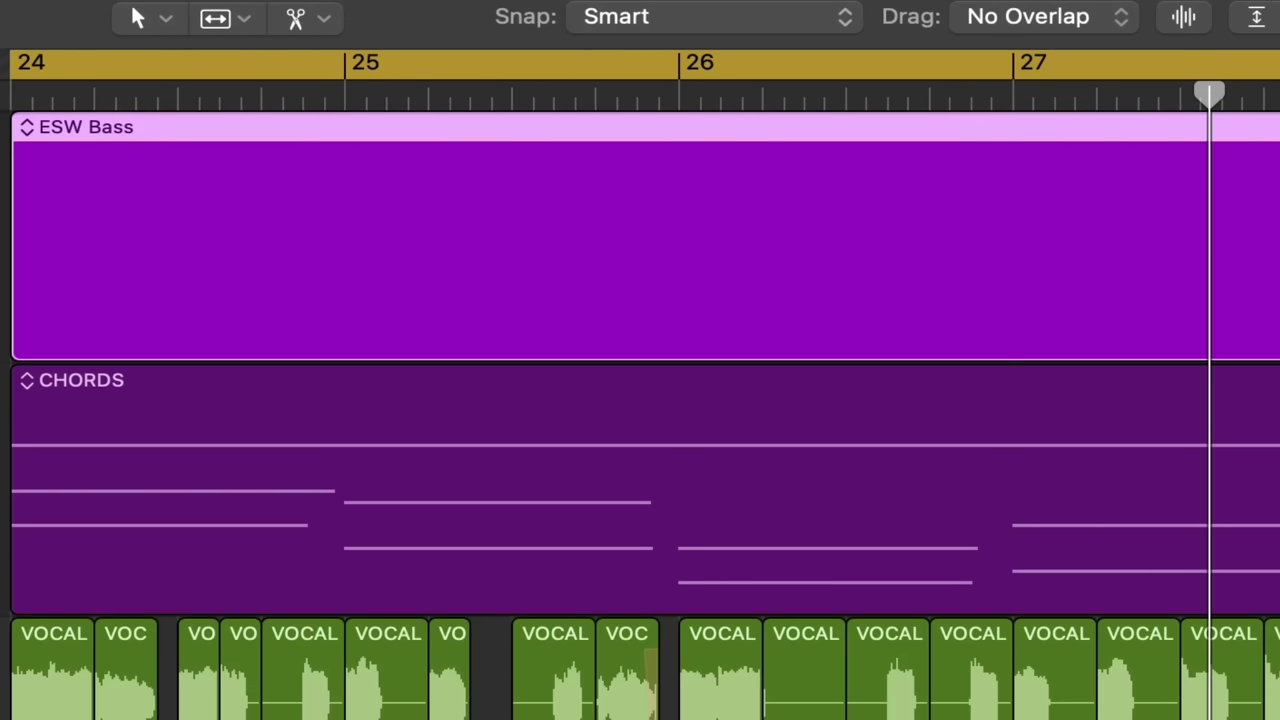
key("super+z")
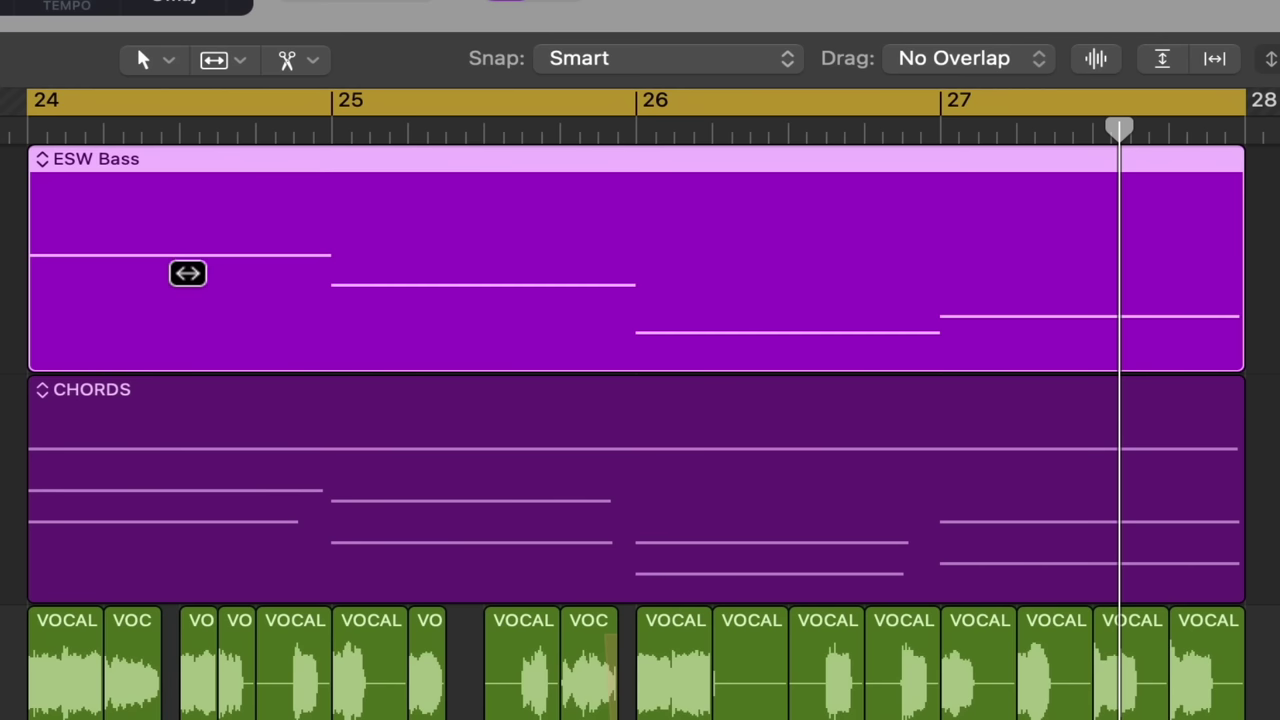
left_click_drag(189, 274, 0, 265)
left_click(214, 60)
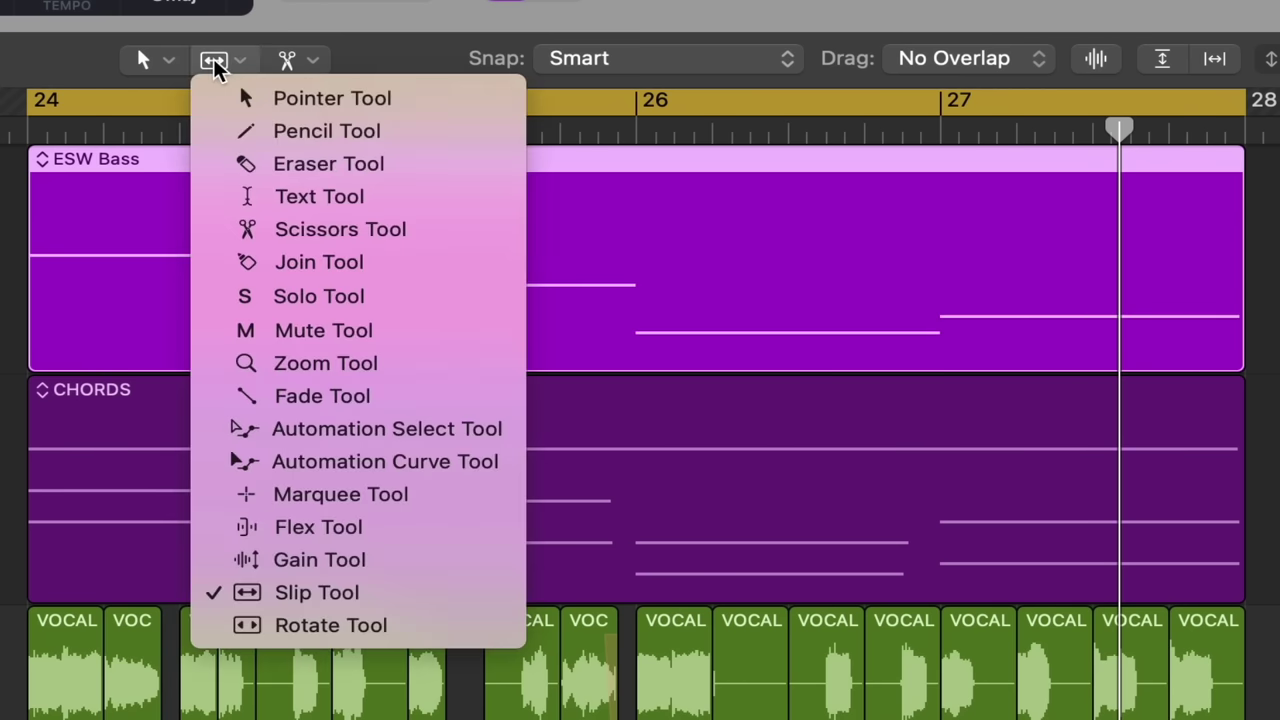
Rotate the ESW Bass notes a bar earlier, then solo the region, play from bar 24, and unsolo
left_click(284, 622)
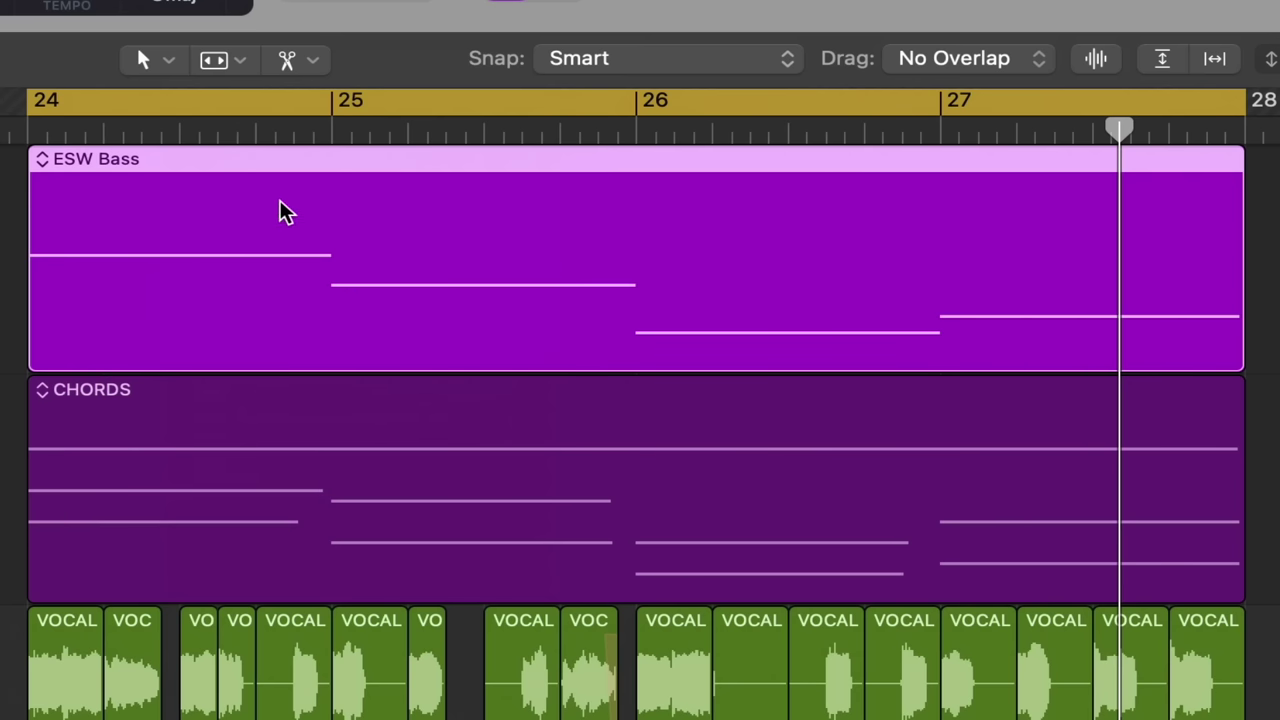
left_click_drag(279, 203, 0, 203)
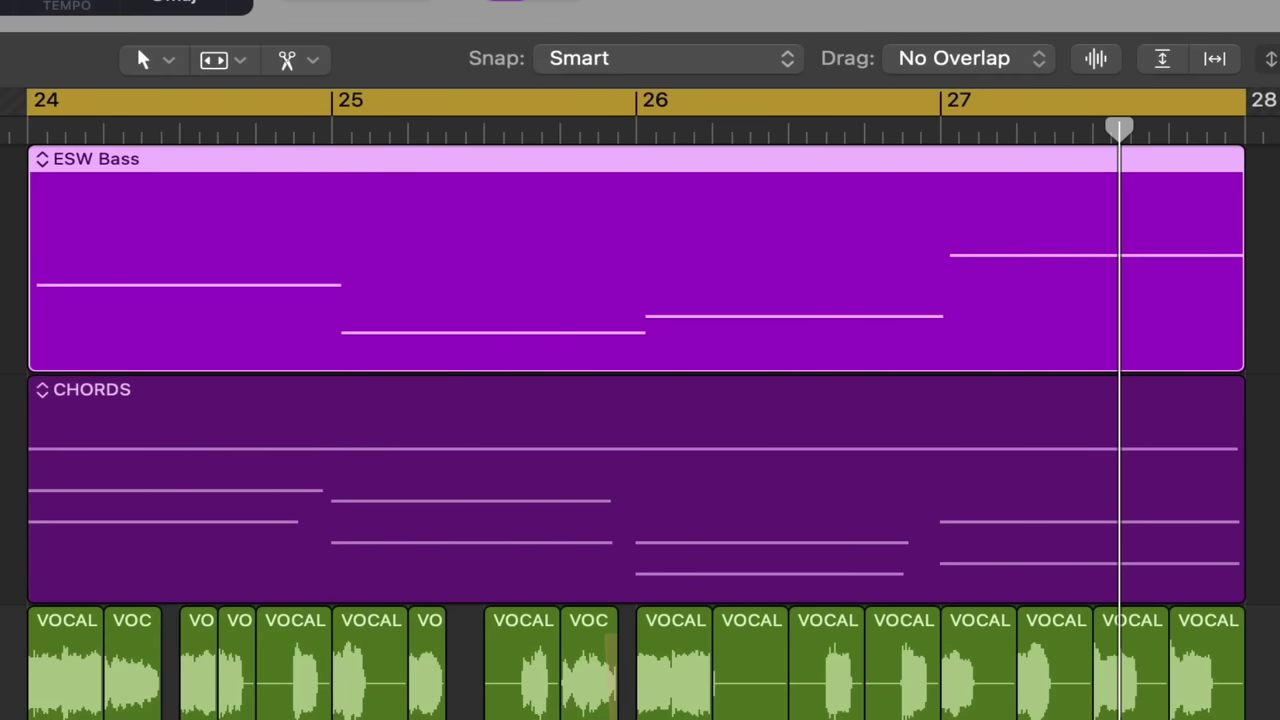
key("ctrl+s")
key("space")
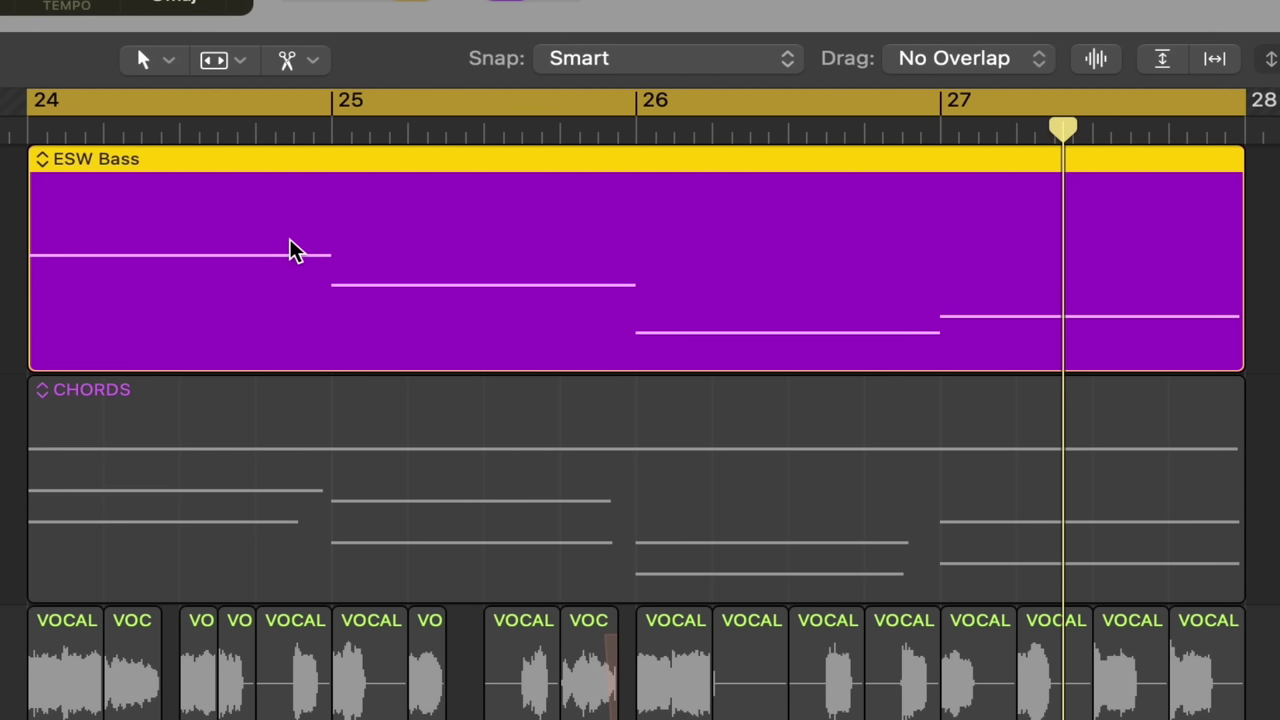
key("ctrl+s")
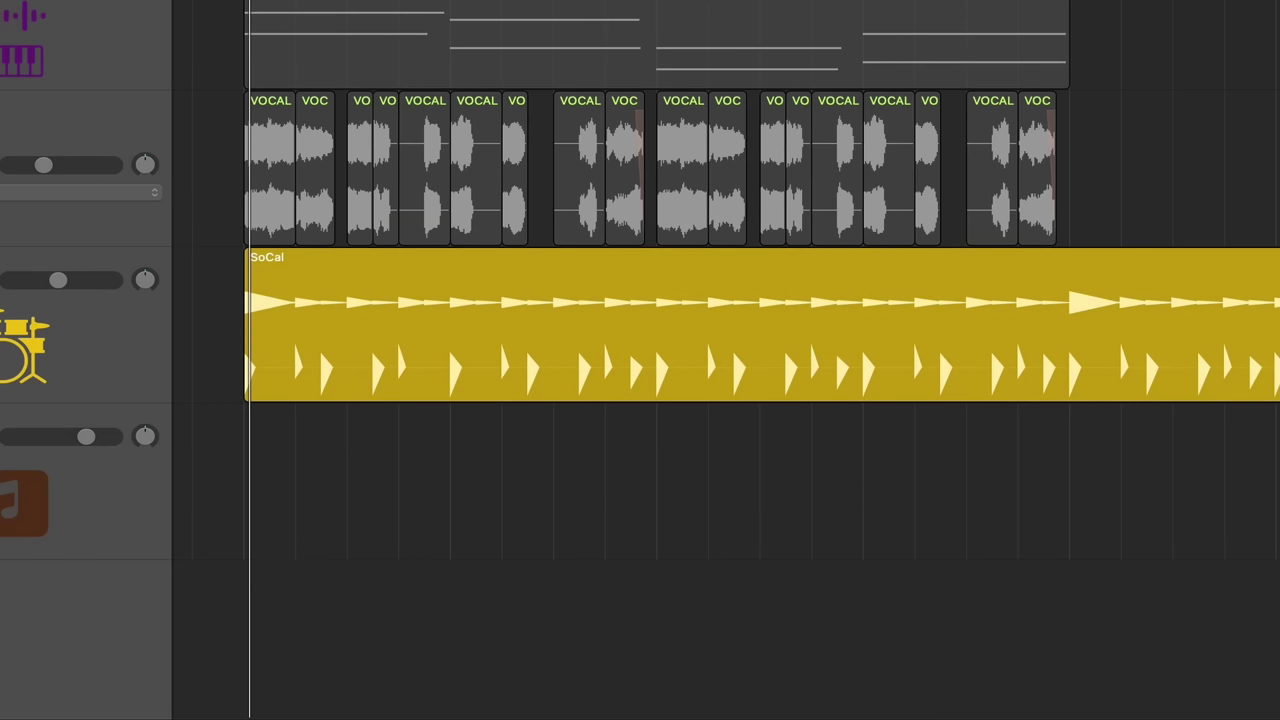
Open the SoCal region's Drummer Editor and drag the XY puck toward Simple during playback
left_click(85, 355)
double_click(262, 290)
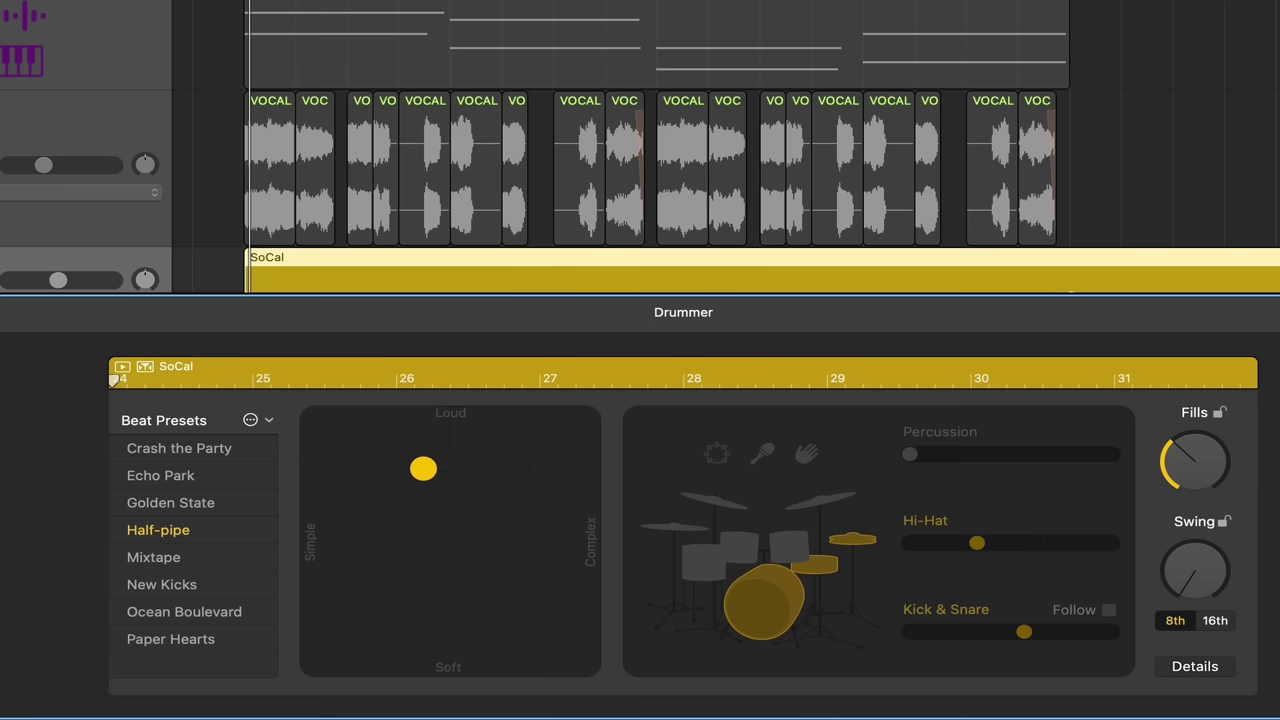
key("v")
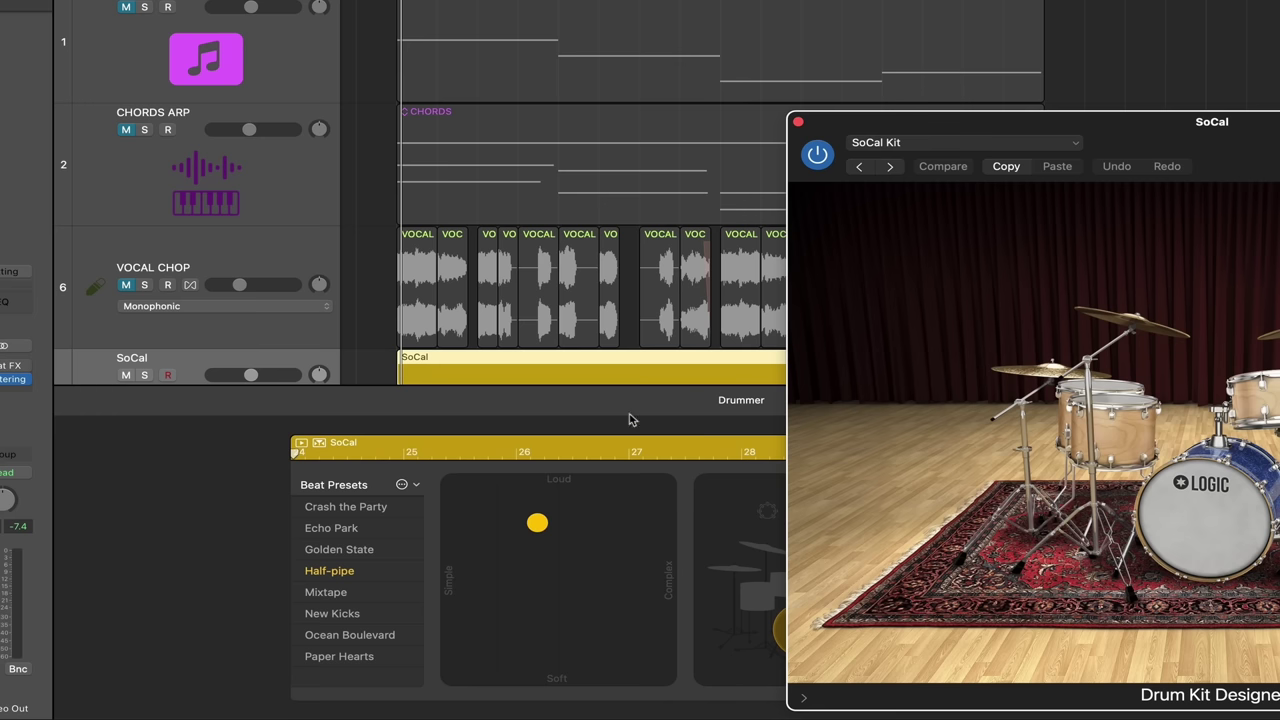
left_click(793, 124)
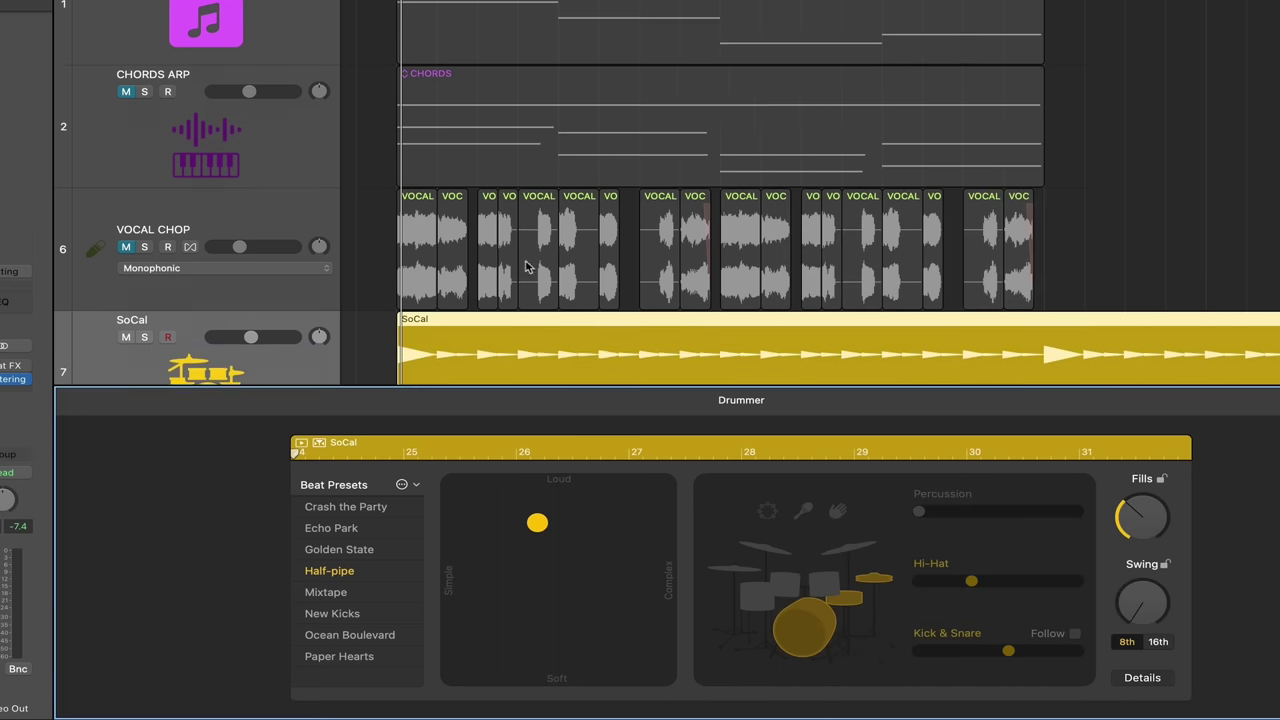
key("space")
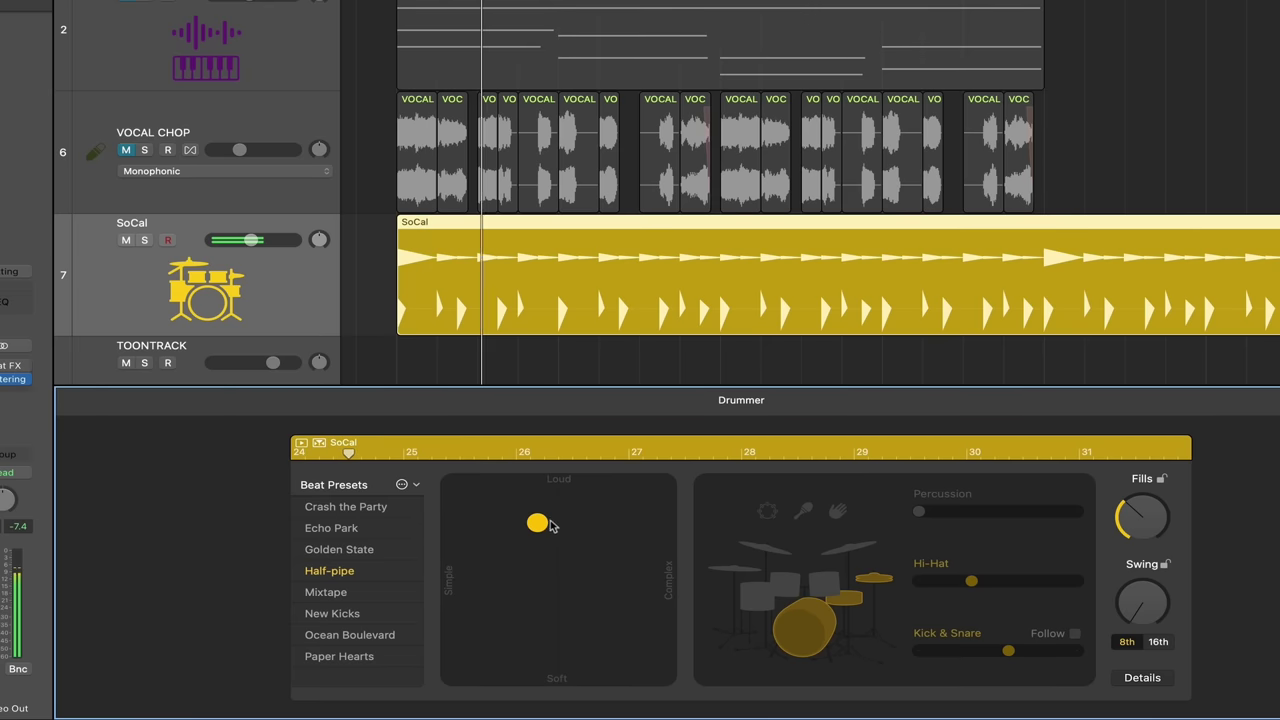
left_click_drag(545, 529, 471, 585)
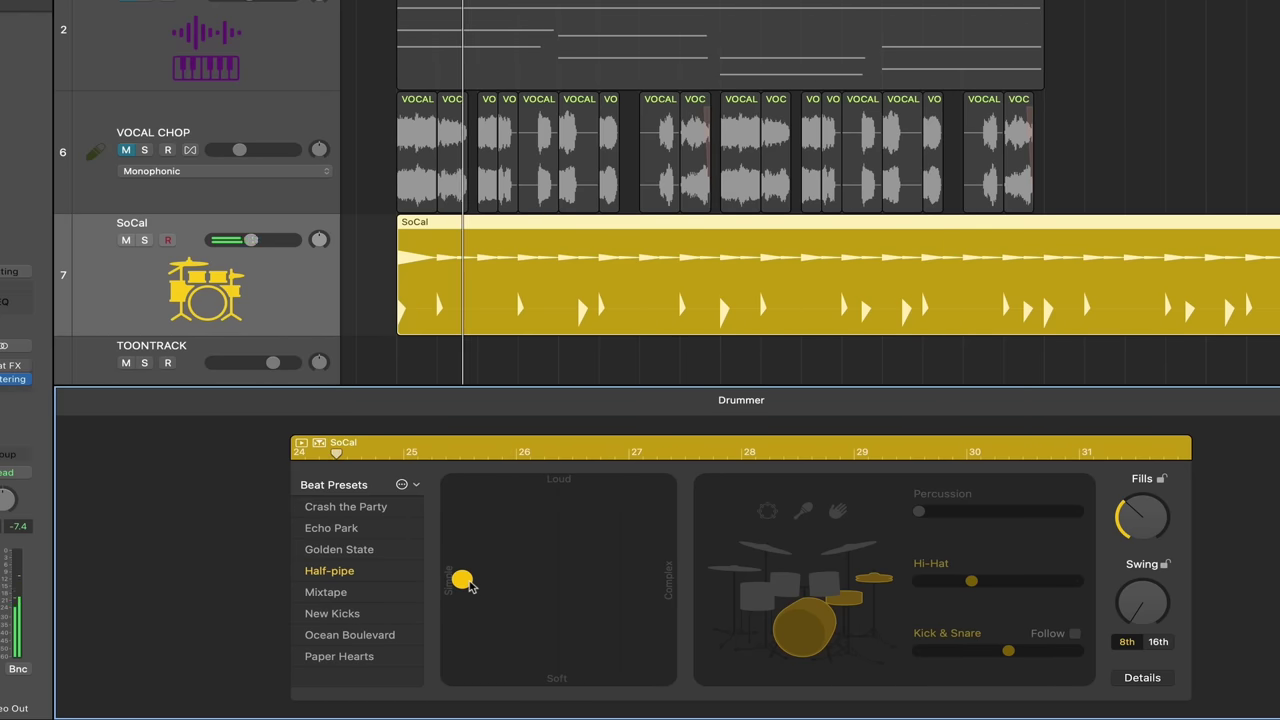
key("space")
Convert the SoCal drummer region to a MIDI region
right_click(532, 236)
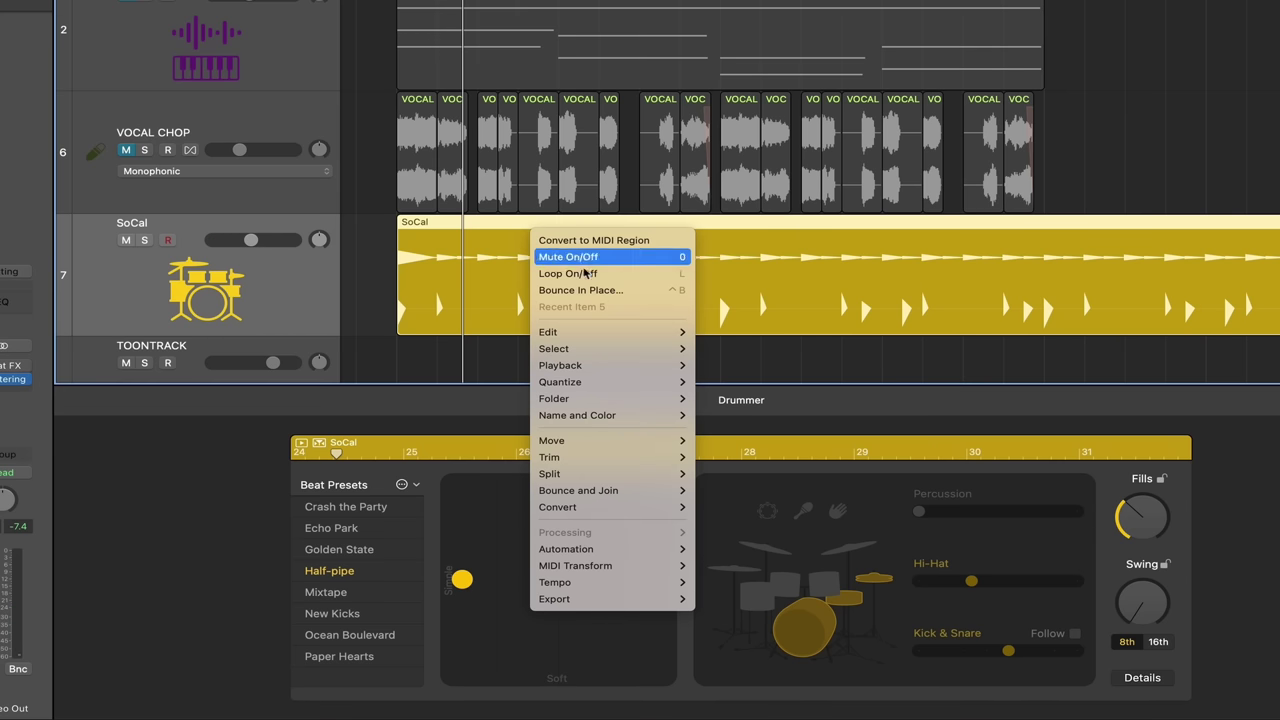
mouse_move(608, 508)
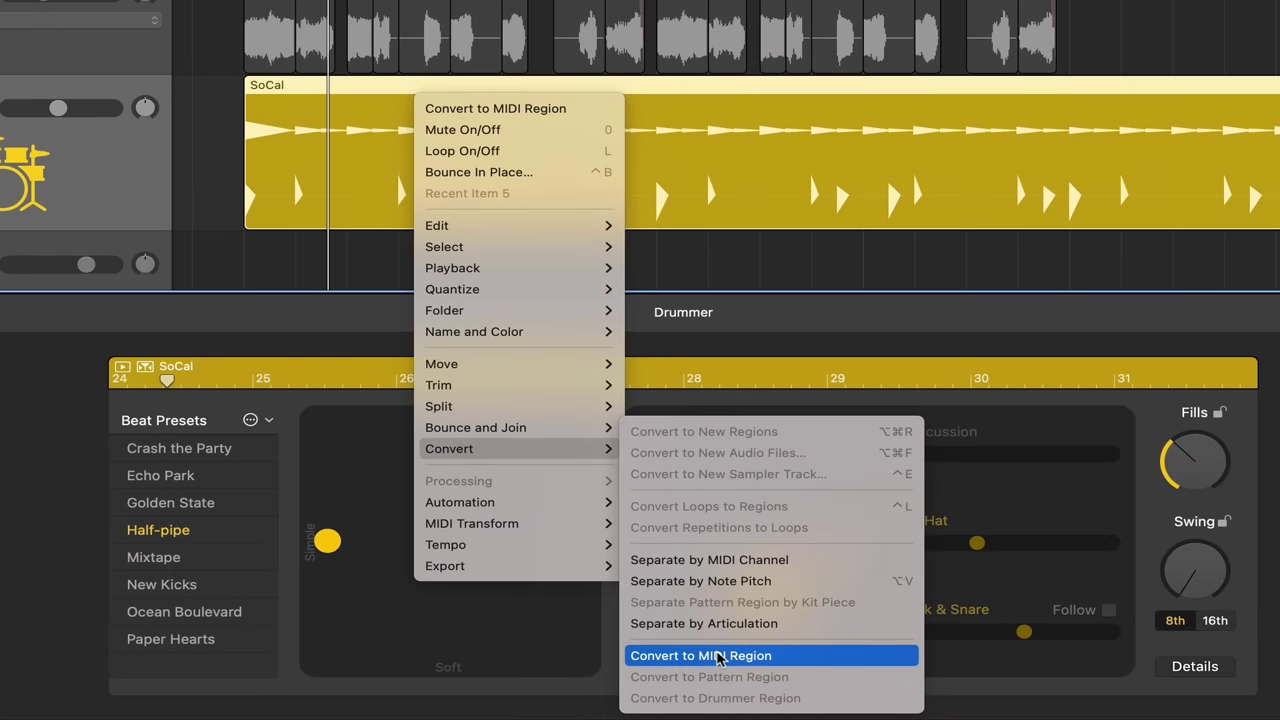
left_click(760, 669)
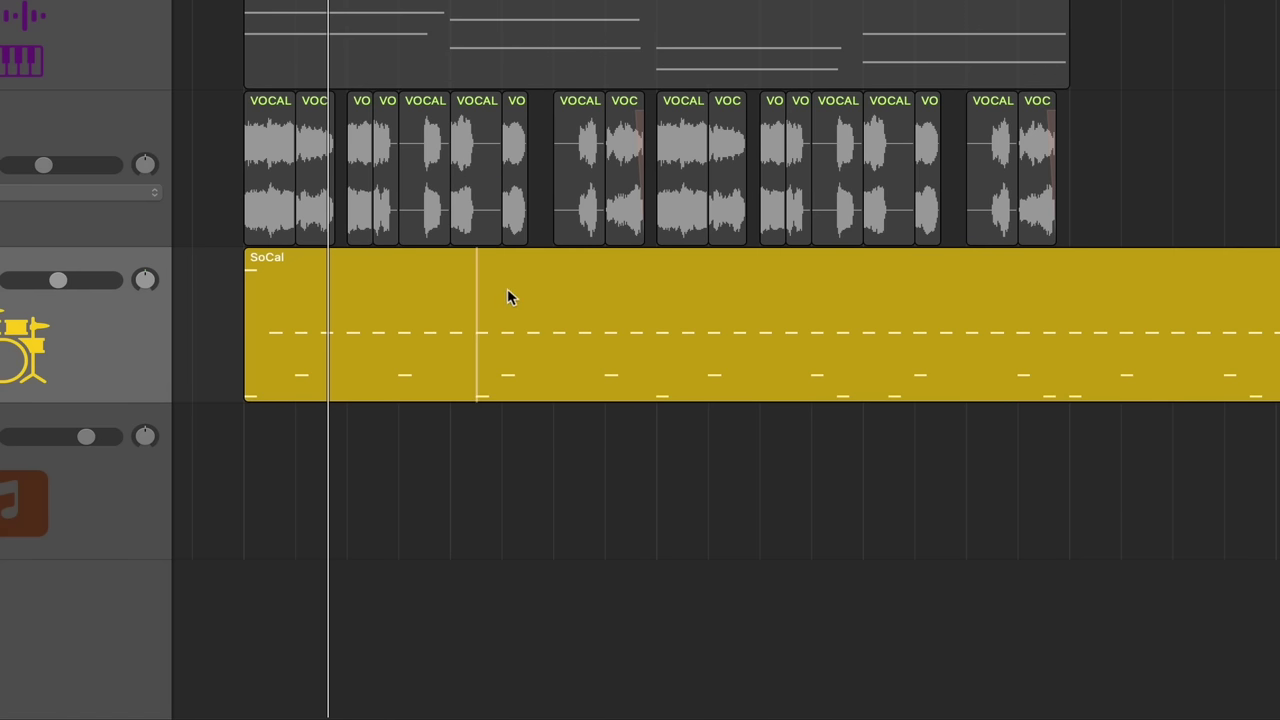
Play back the converted drum notes in the piano roll, then copy the region onto the TOONTRACK track
double_click(536, 271)
key("space")
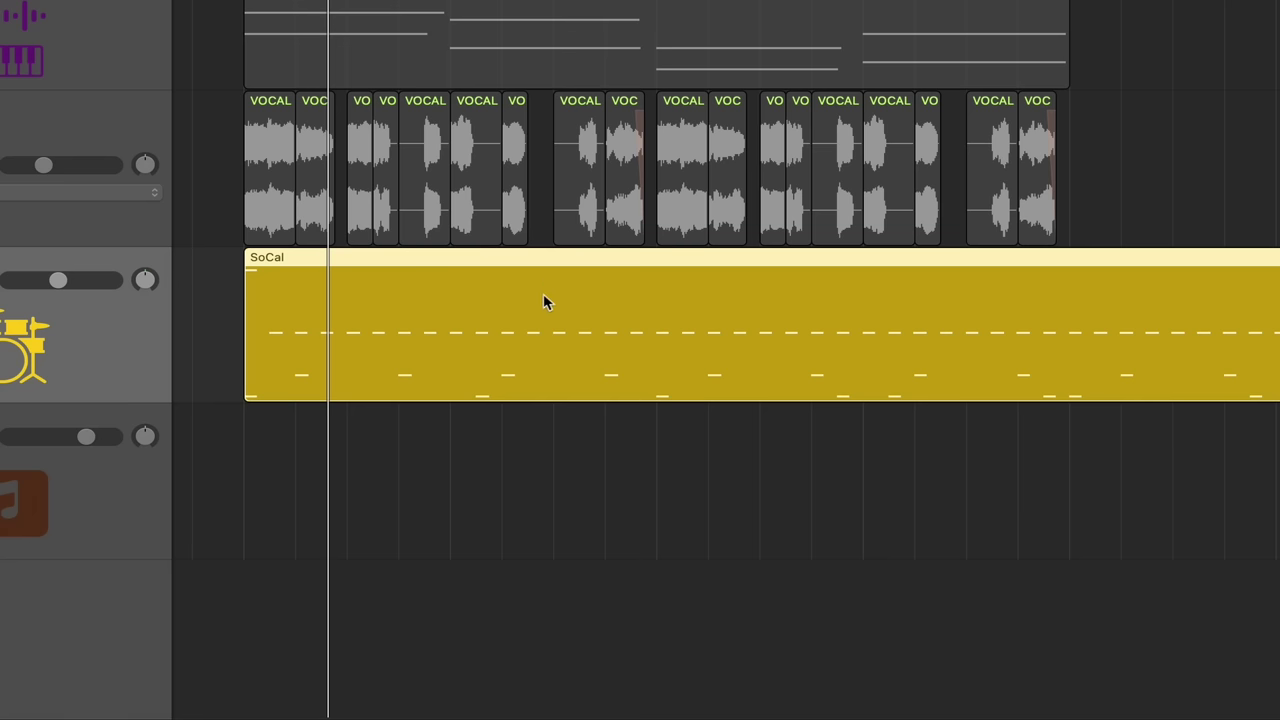
left_click_drag(546, 300, 554, 428)
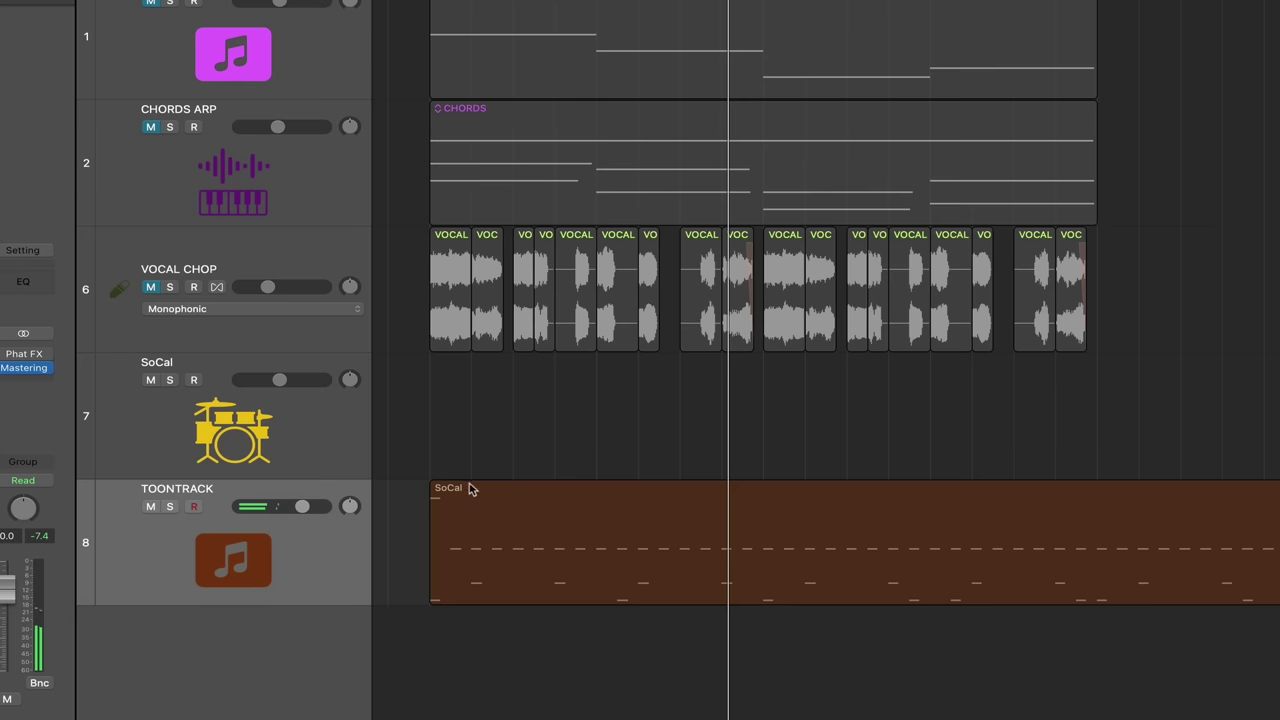
left_click_drag(472, 488, 467, 466)
Delete the converted region and create a new drummer region on the SoCal track
key("Delete")
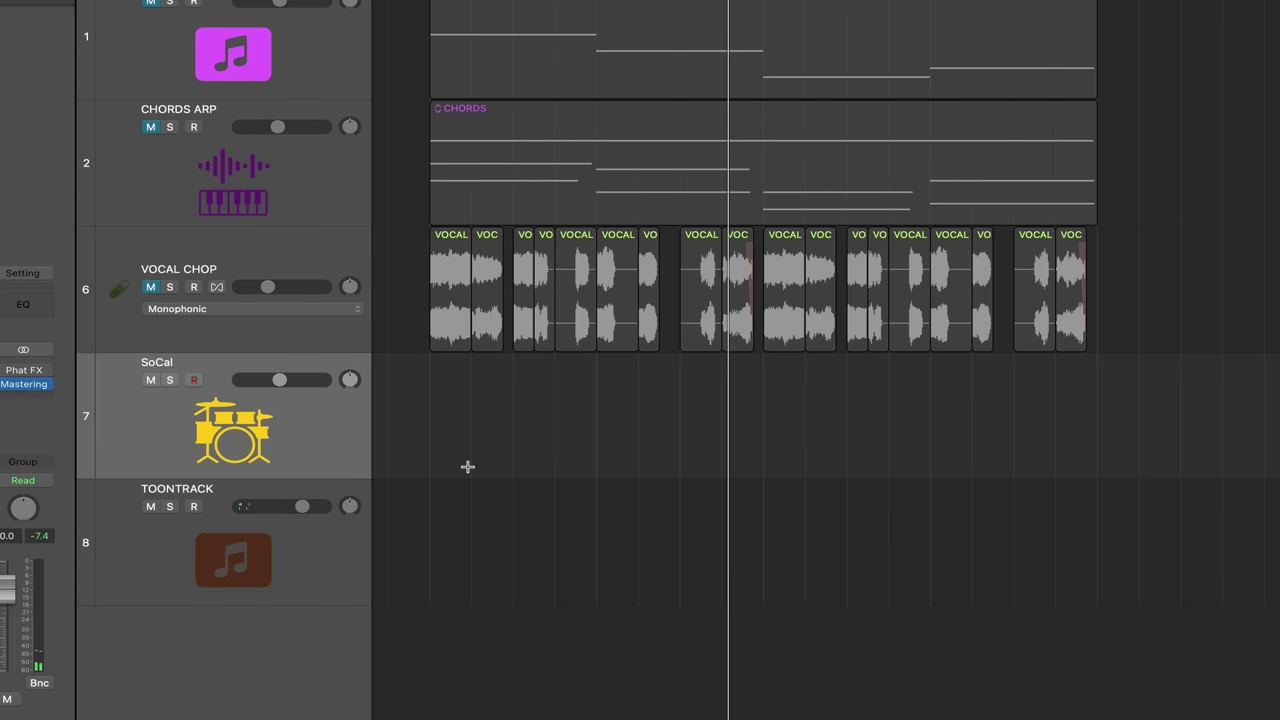
right_click(428, 384)
left_click(423, 389)
right_click(447, 377)
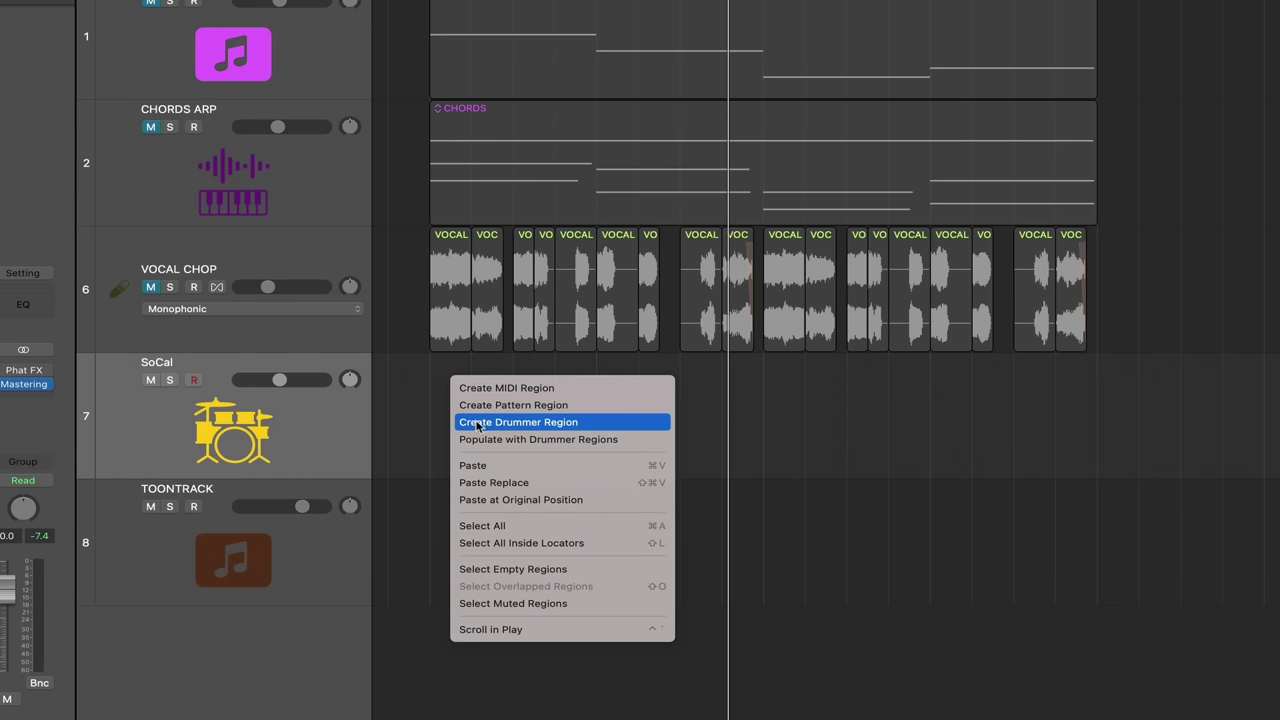
left_click(478, 424)
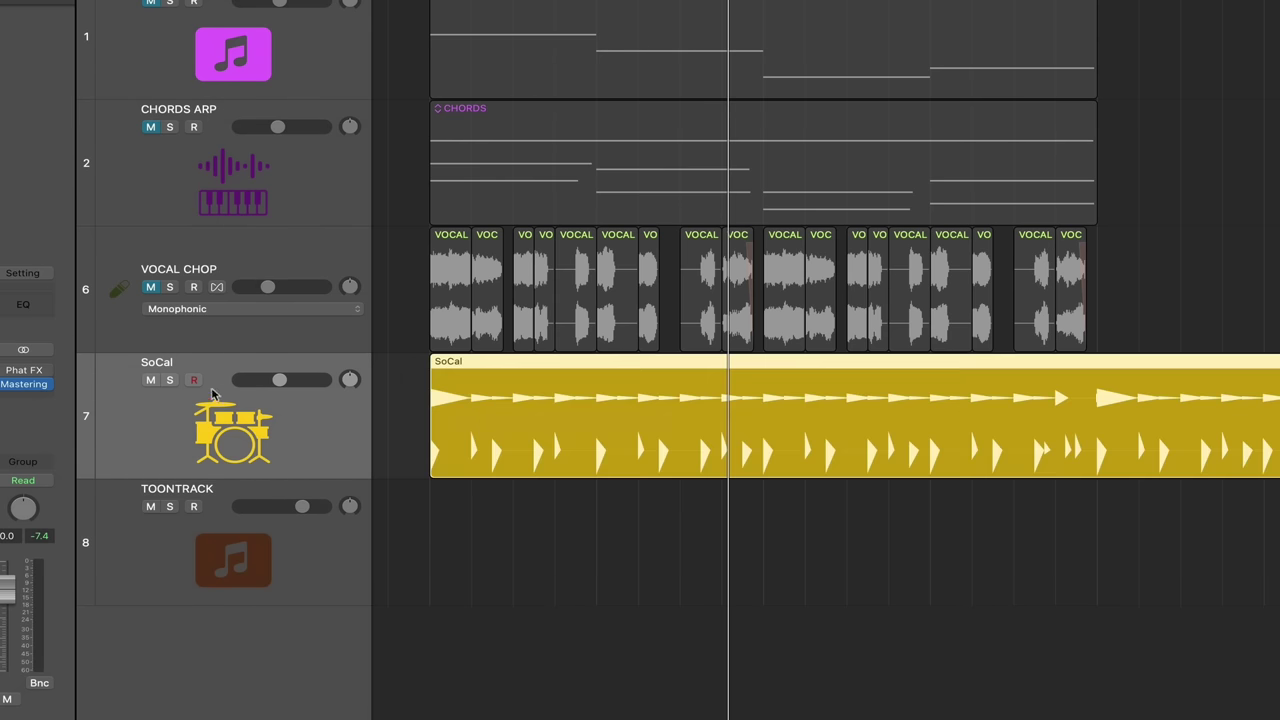
Mute the SoCal track, then check the TOONTRACK track's EZdrummer instrument
left_click(155, 382)
left_click(265, 545)
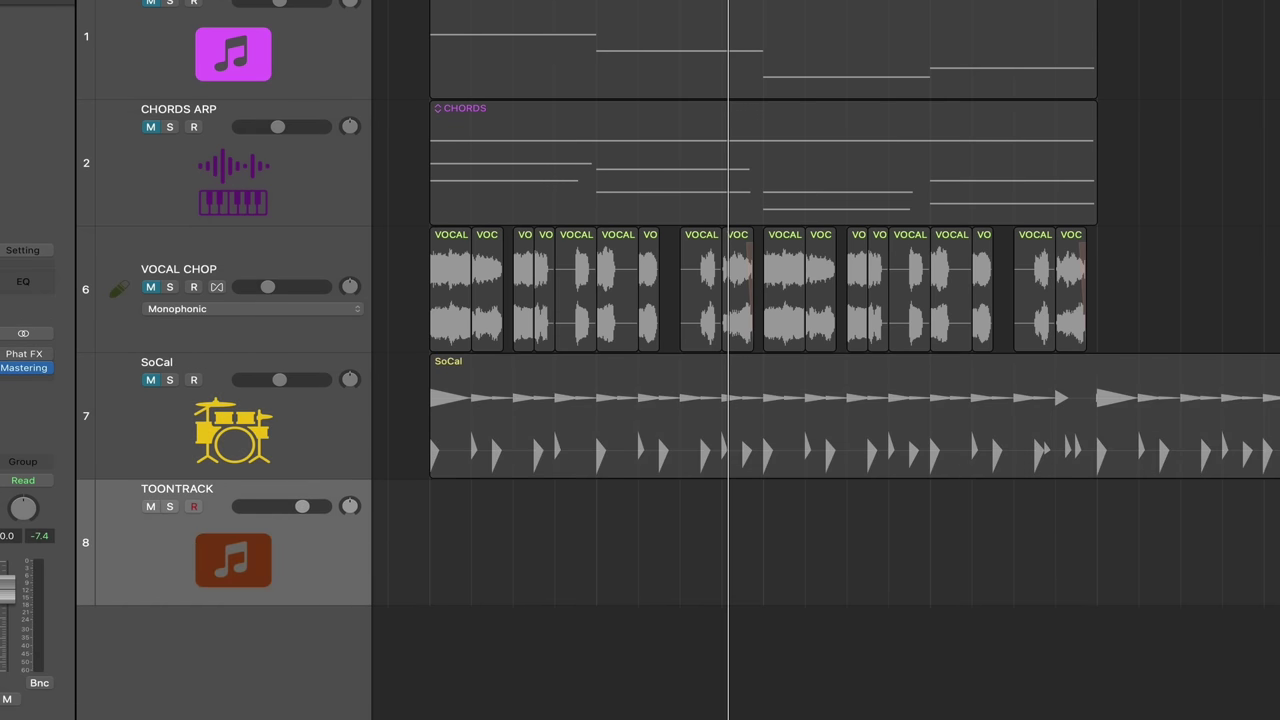
key("v")
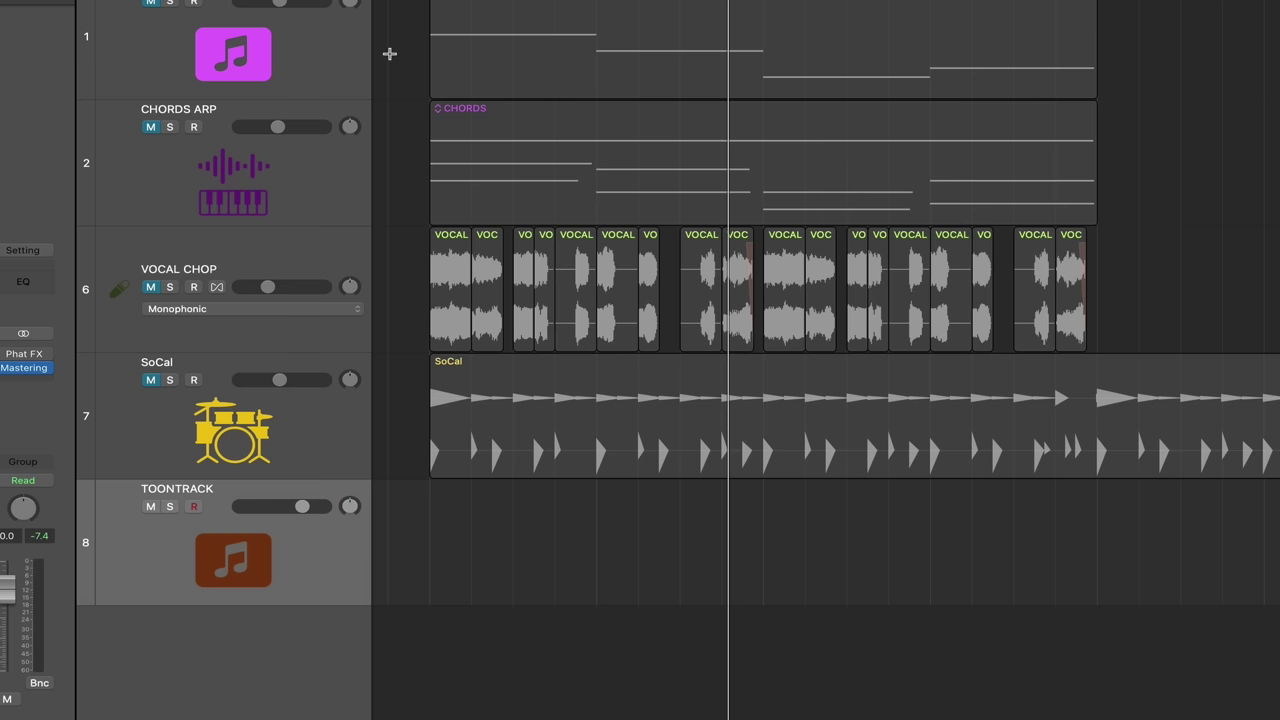
left_click(387, 53)
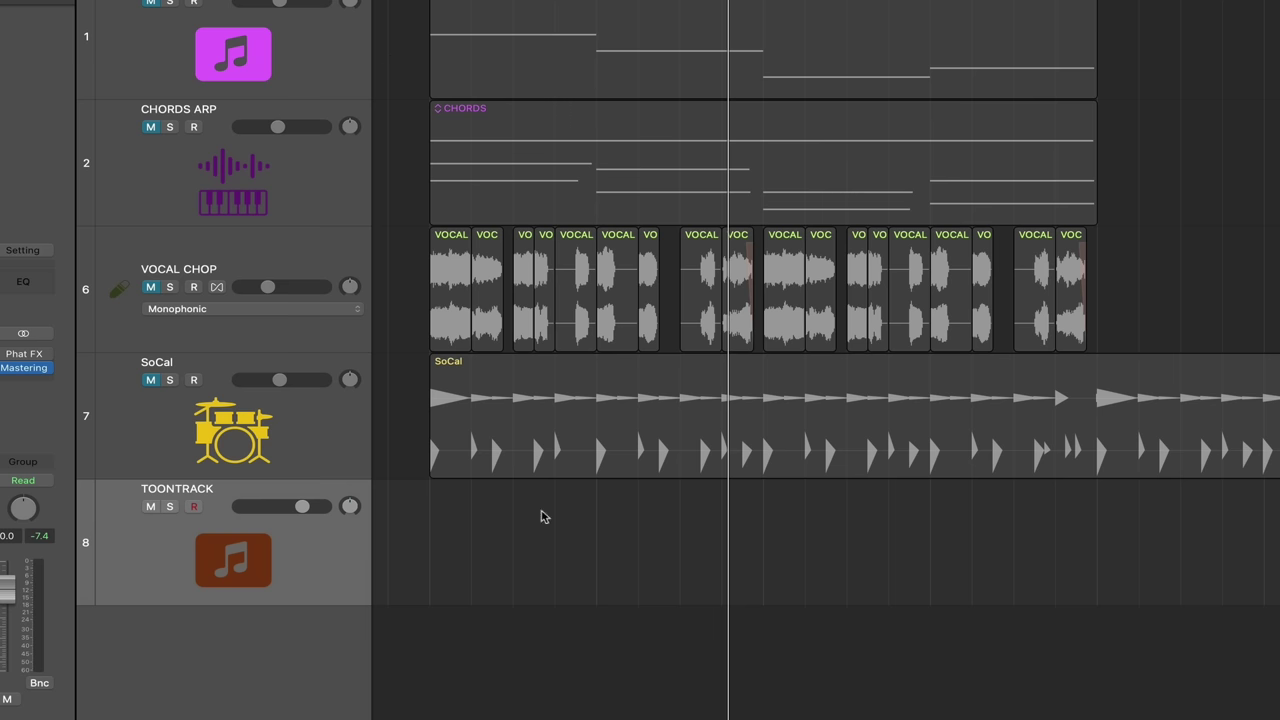
Create a drummer region on the TOONTRACK track and open it in the drummer editor
right_click(453, 514)
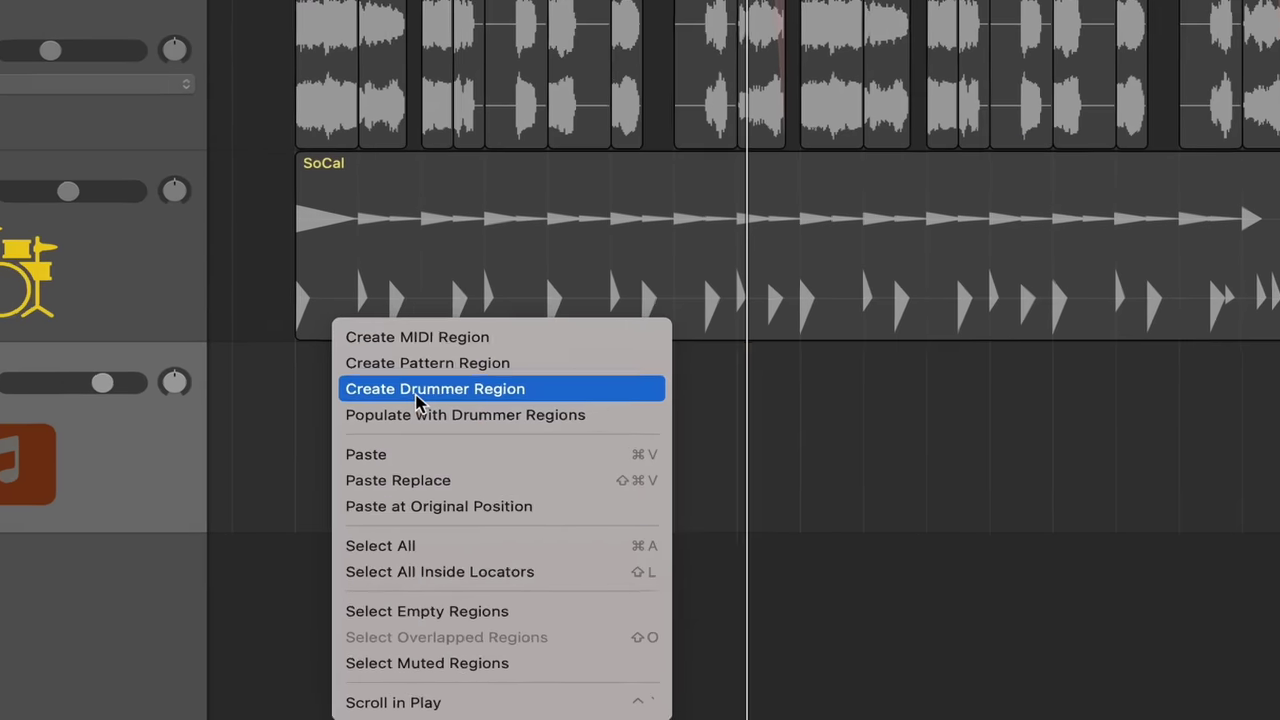
left_click(510, 511)
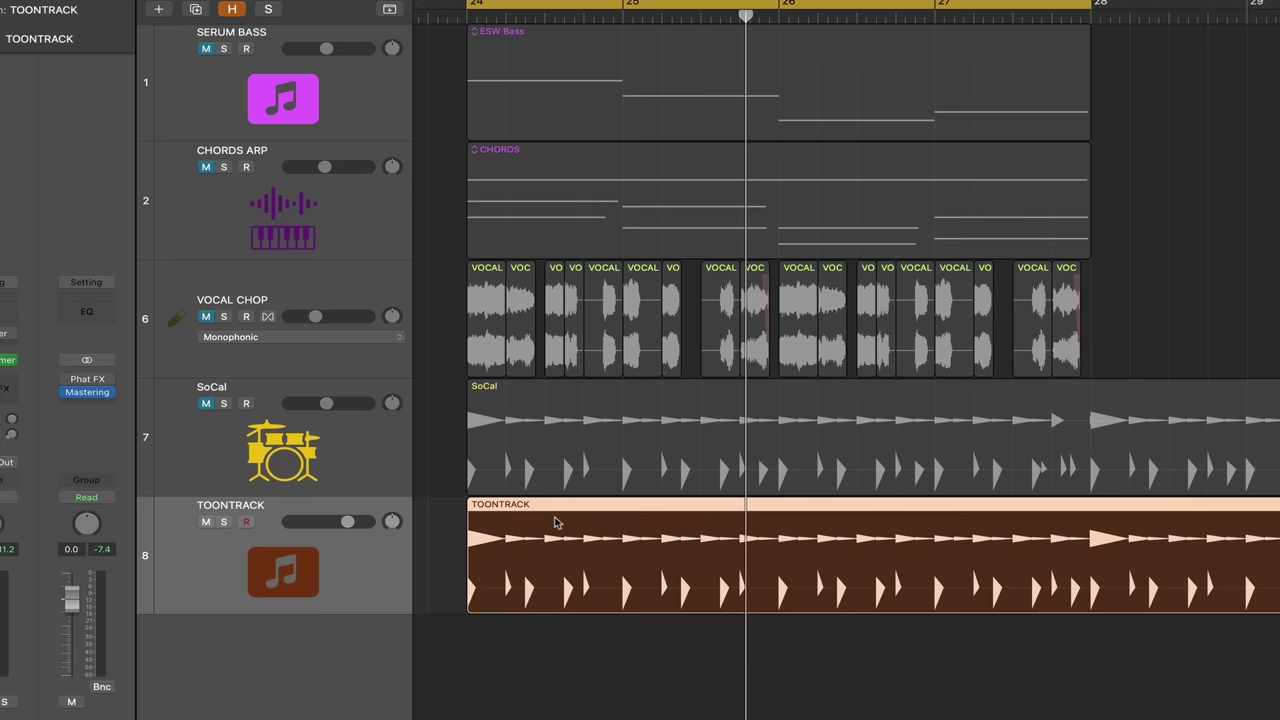
double_click(430, 376)
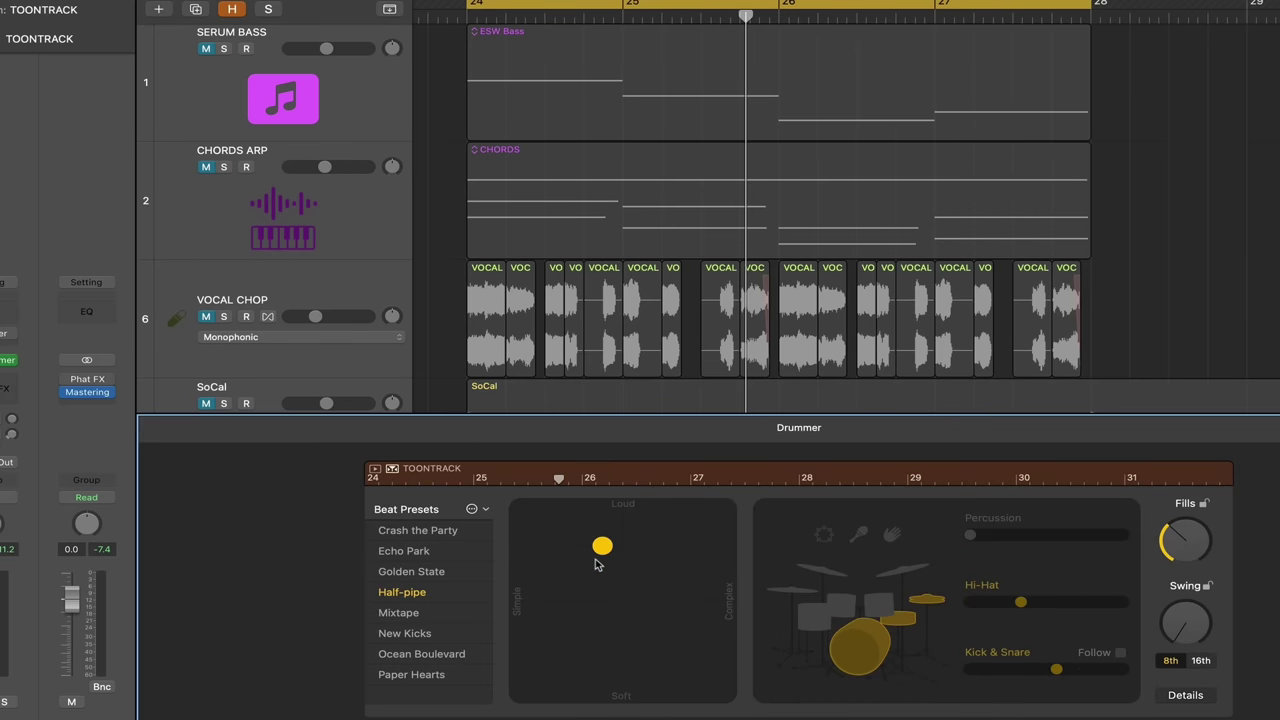
Move the beat to Soft and Simple and raise the Hi-Hat slider for a busier hi-hat
left_click_drag(595, 565, 505, 717)
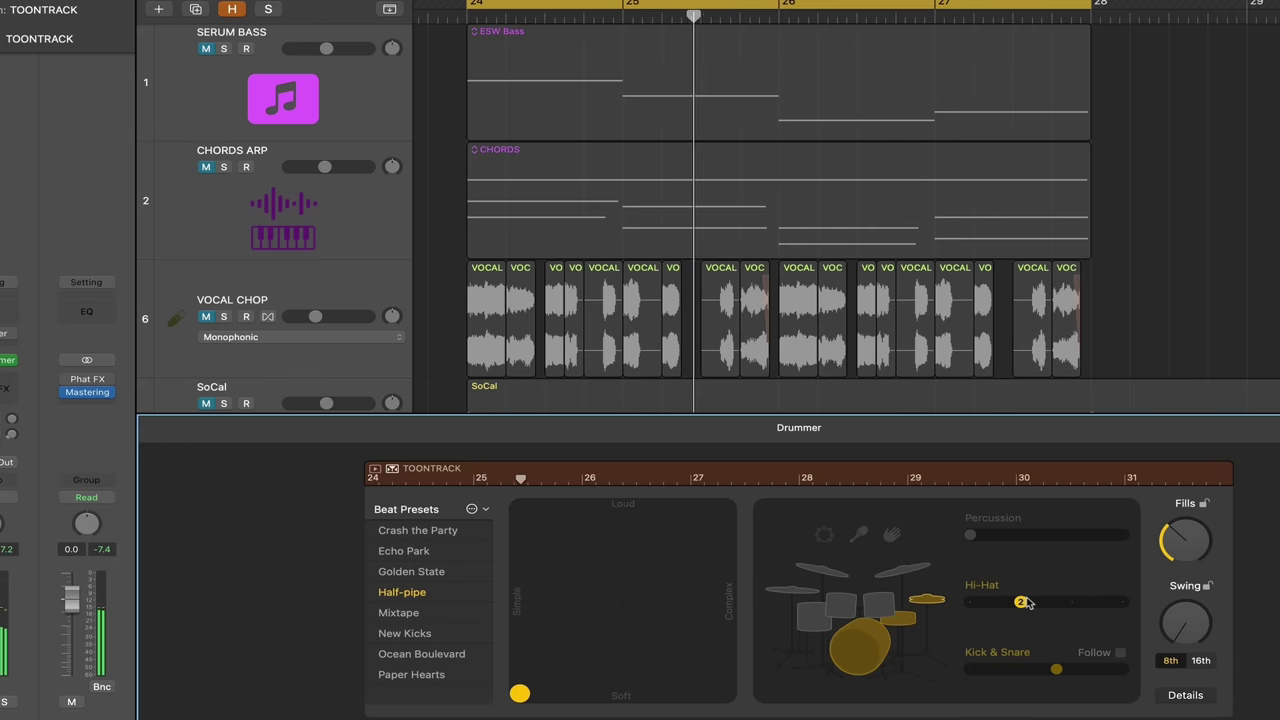
left_click_drag(1020, 601, 1070, 603)
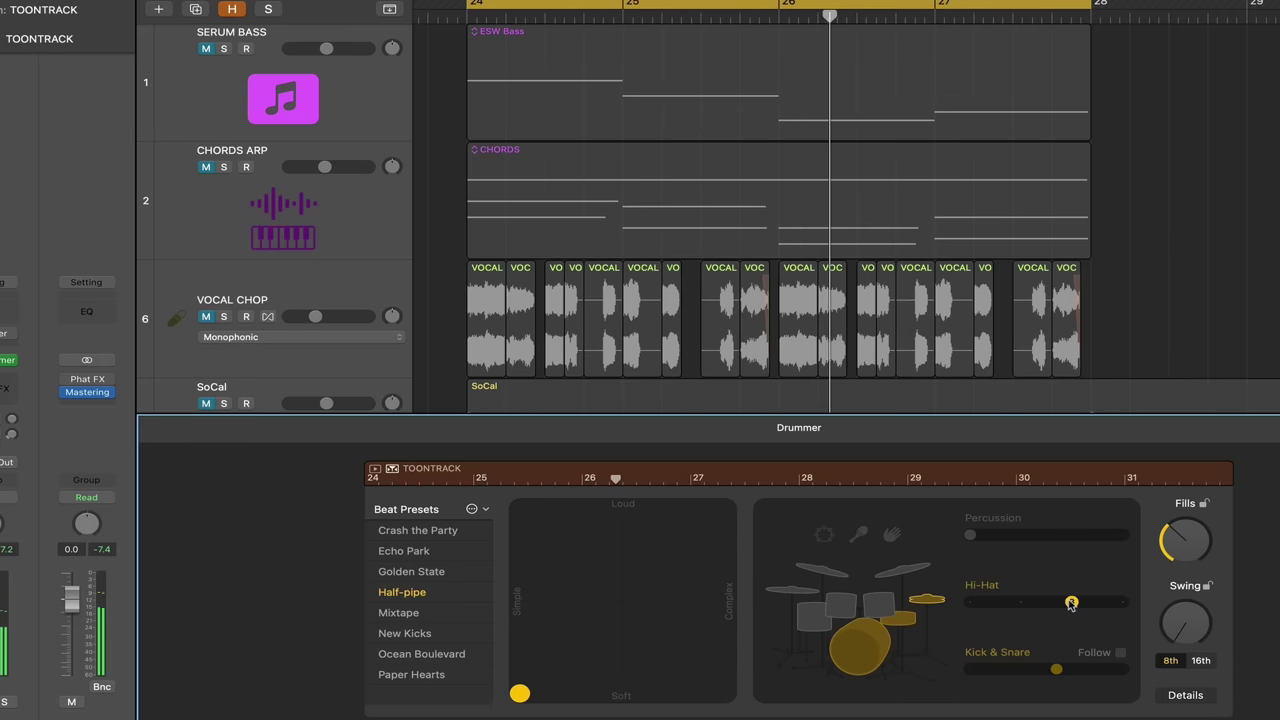
key("space")
key("e")
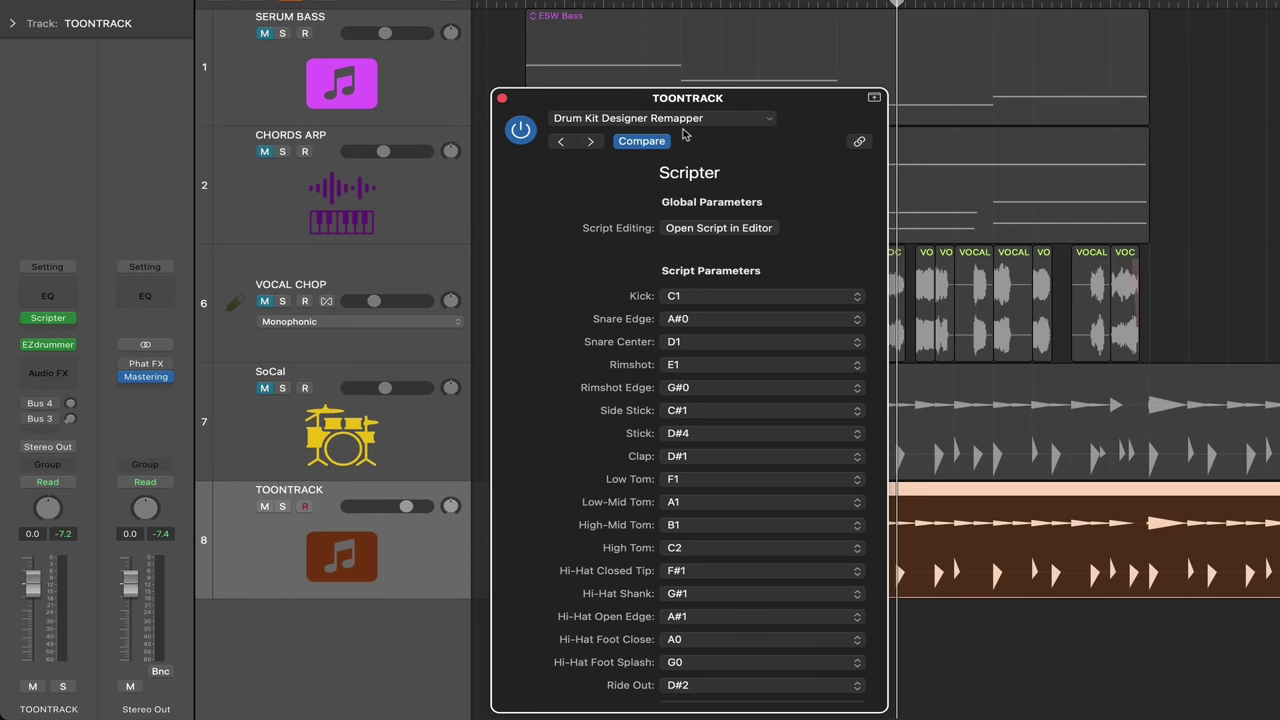
Review the MIDI FX list and Scripter presets, keeping Drum Kit Designer Remapper on TOONTRACK
left_click(66, 318)
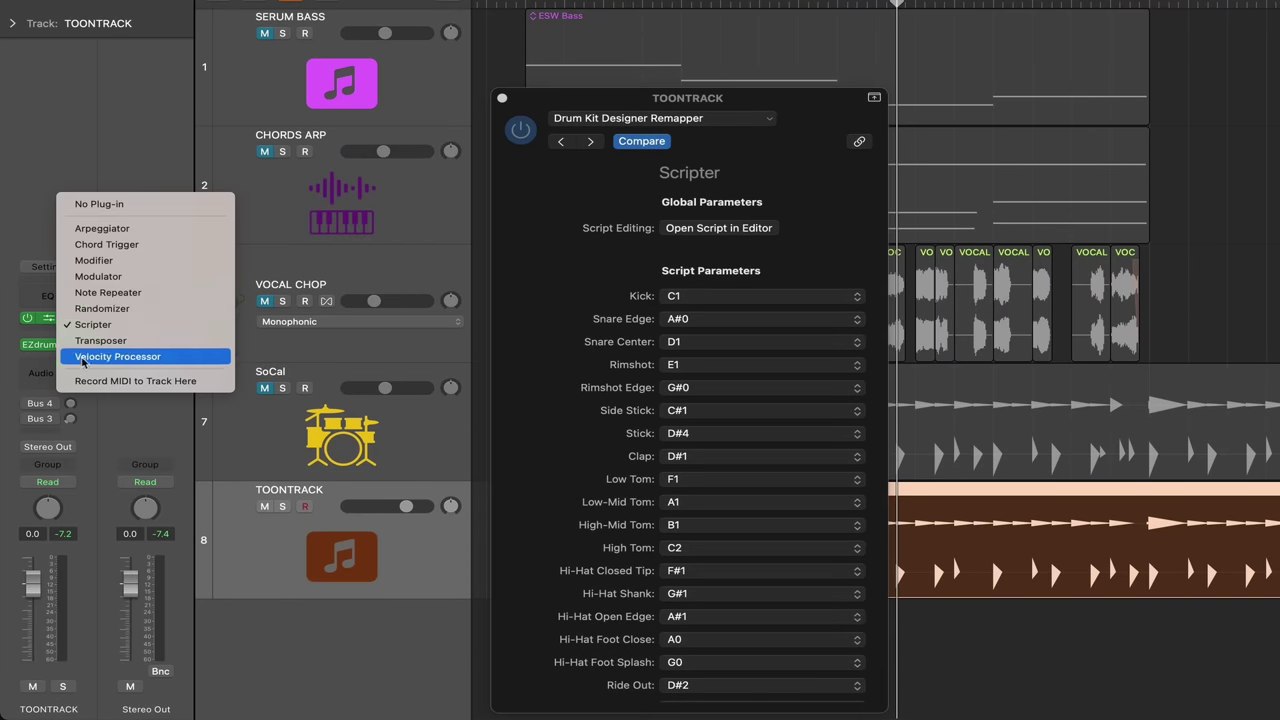
left_click(618, 116)
left_click(618, 116)
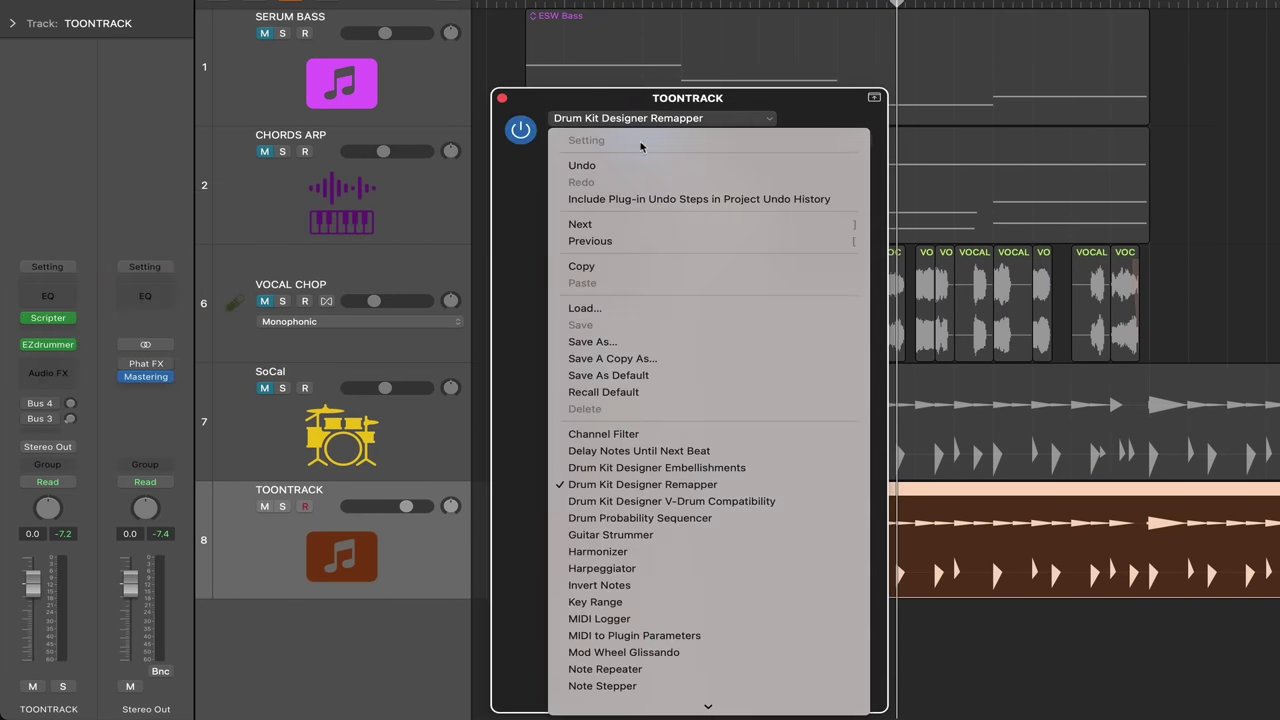
left_click(582, 97)
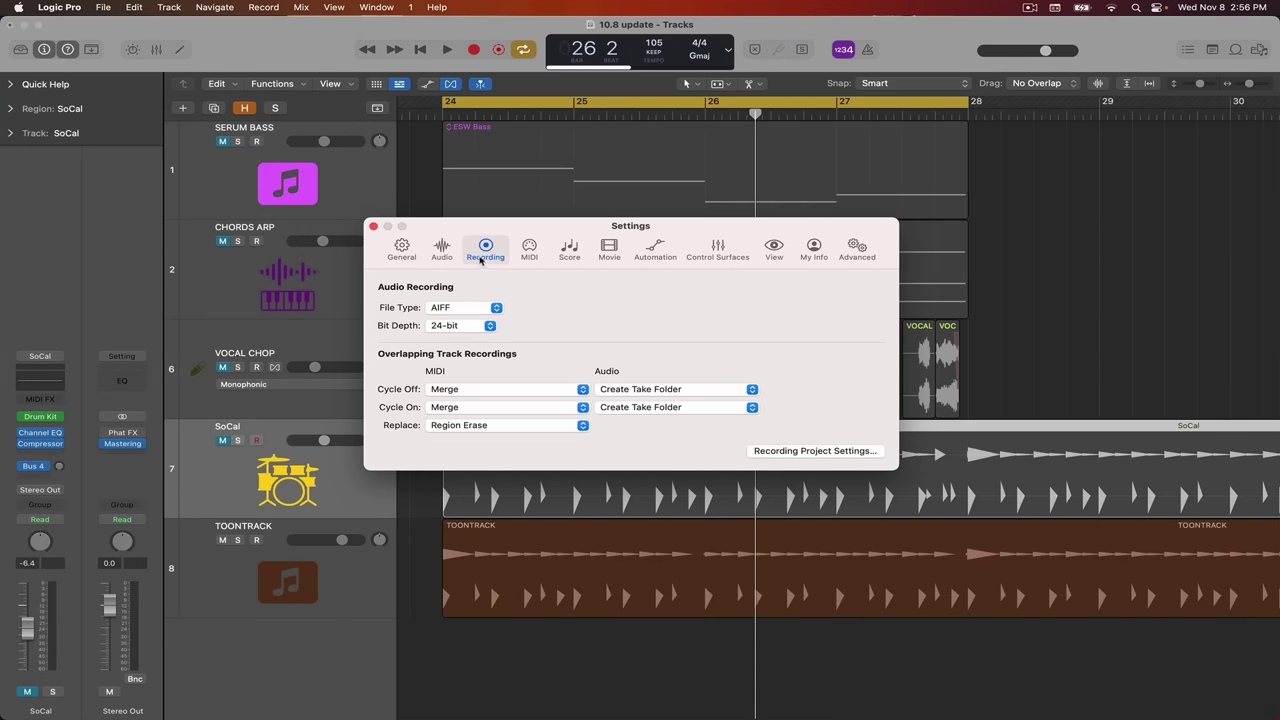
Set the recording bit depth to 32-bit float, then go to the MIDI settings
left_click(460, 326)
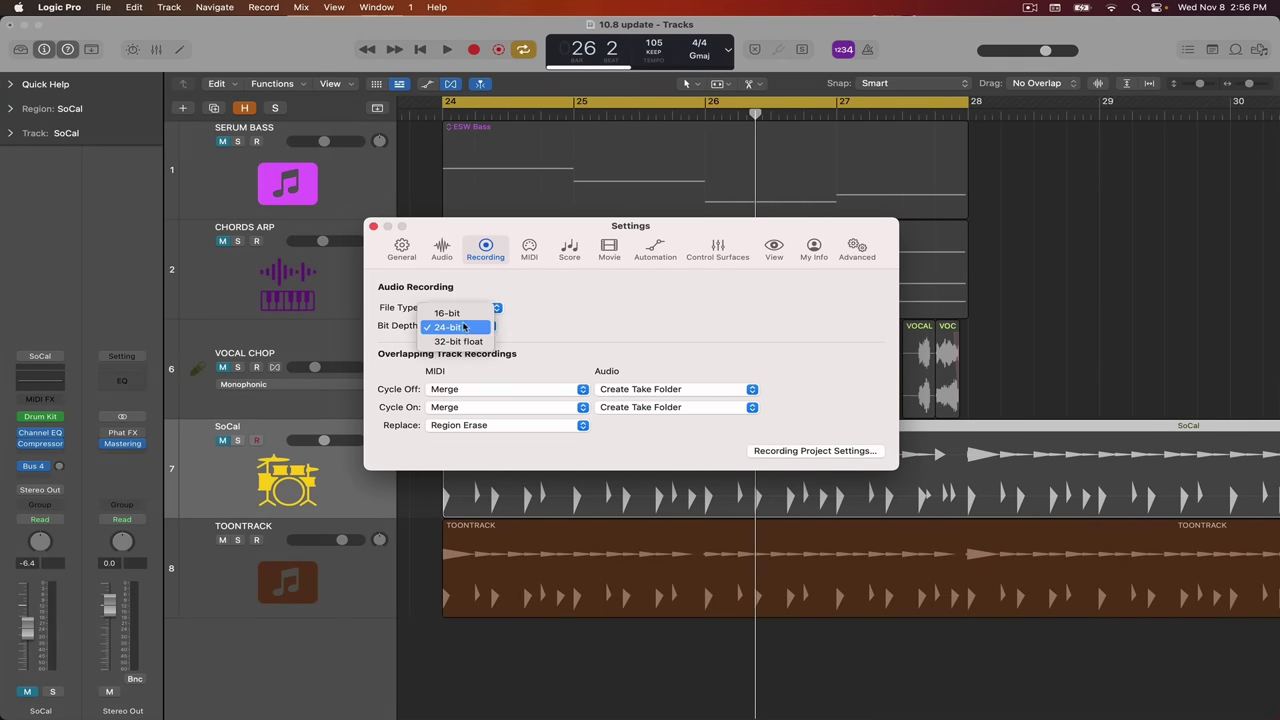
left_click(470, 343)
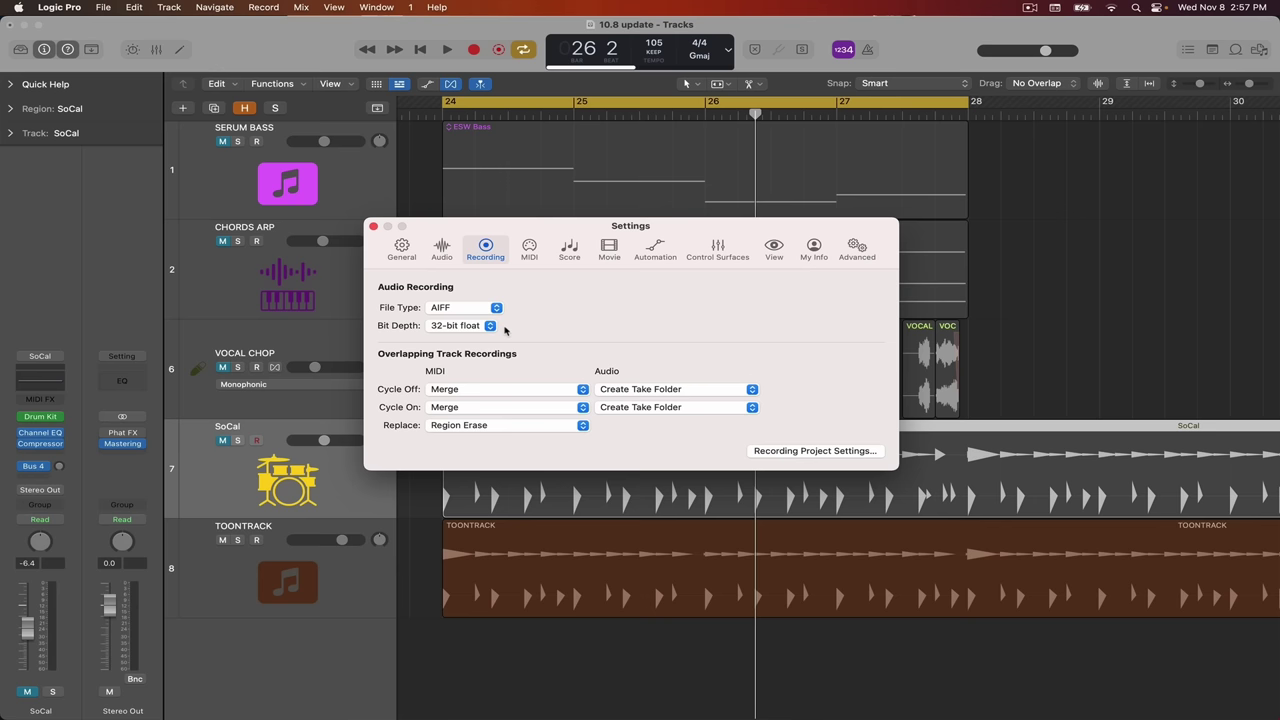
left_click(528, 250)
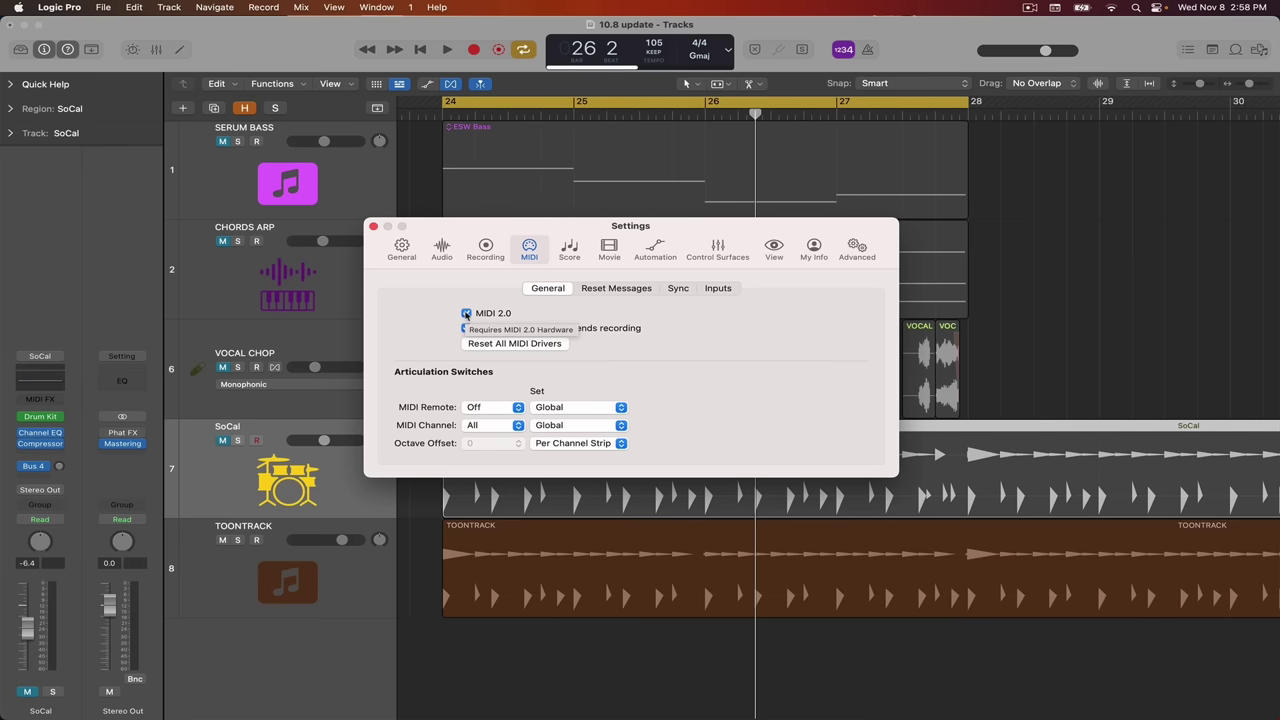
Open the Apple Loops browser beside the tracks
left_click(1236, 50)
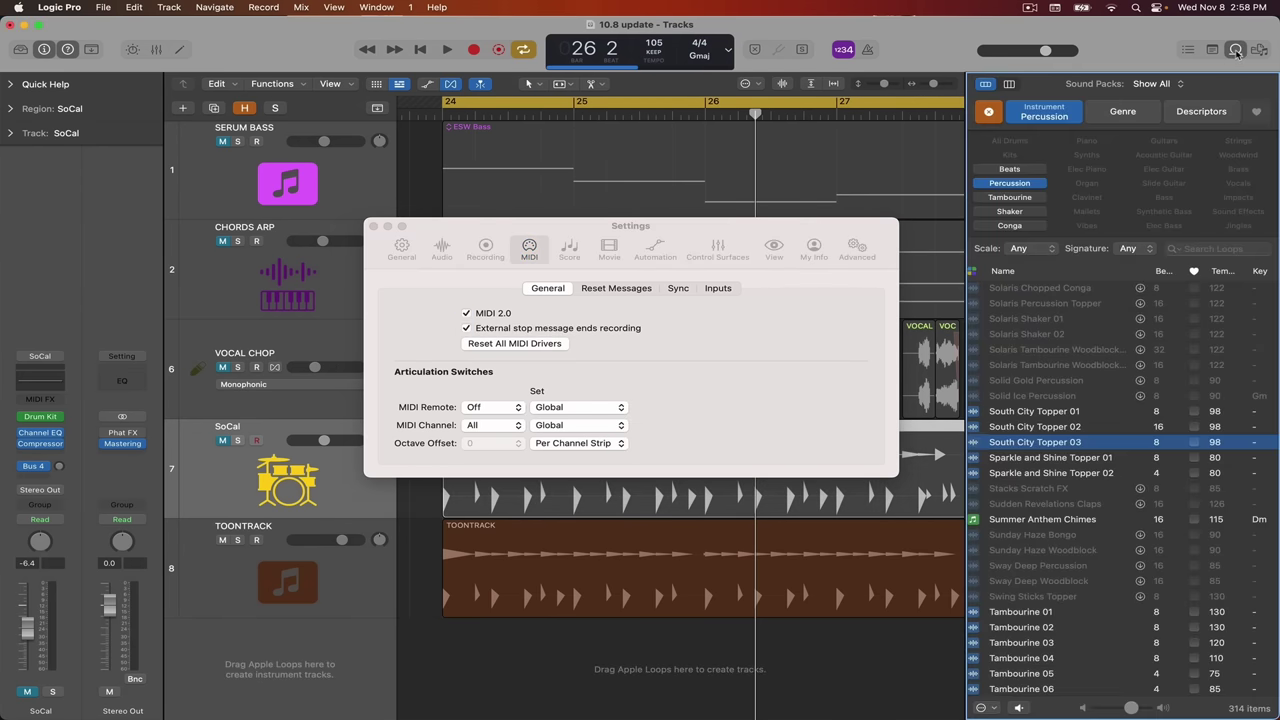